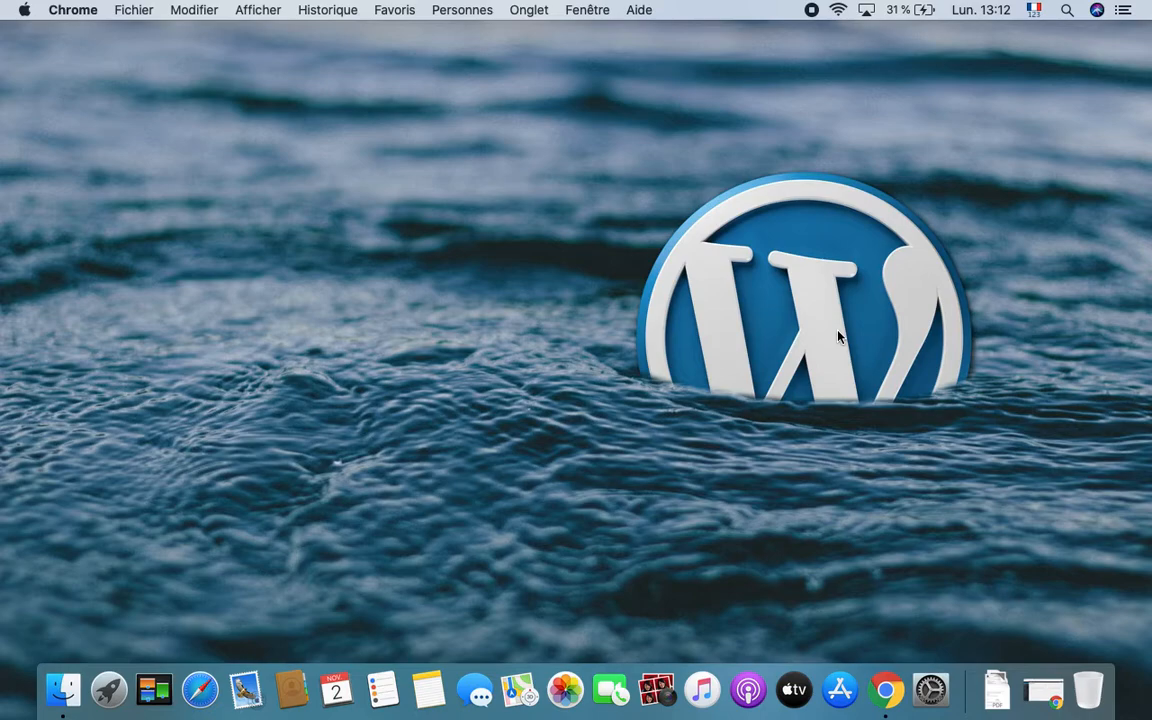
Switch to Chrome and open the Widgets page of the Initiation WordPress site.
left_click(885, 690)
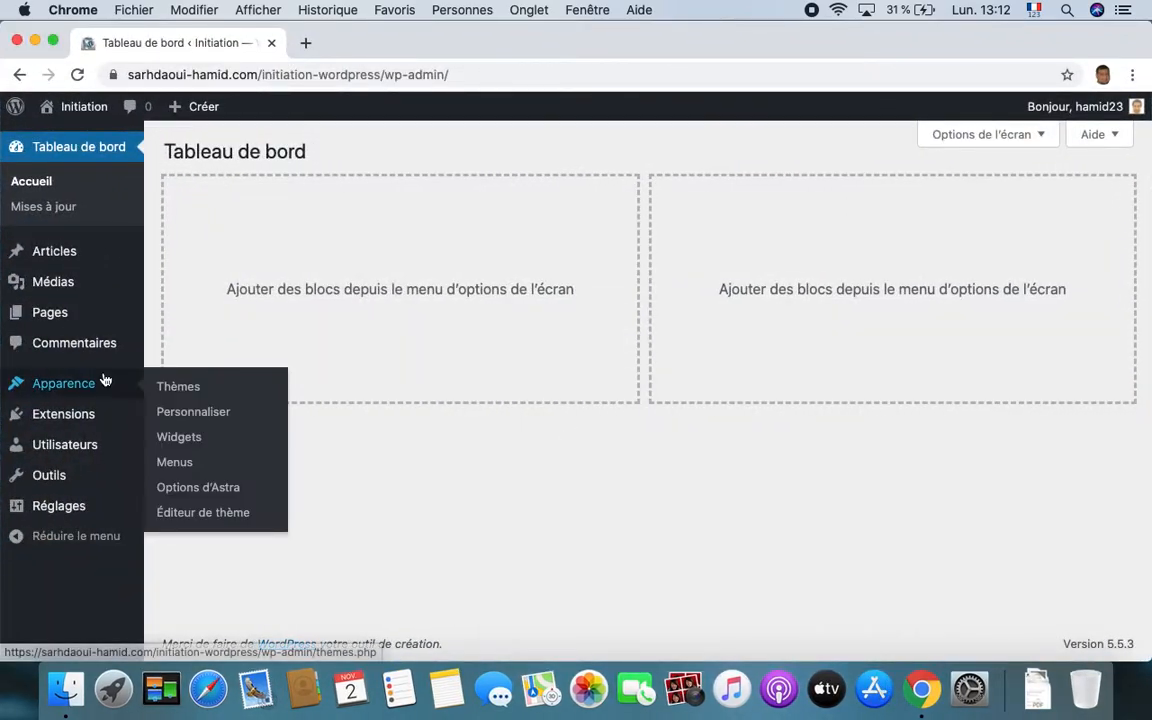
mouse_move(70, 389)
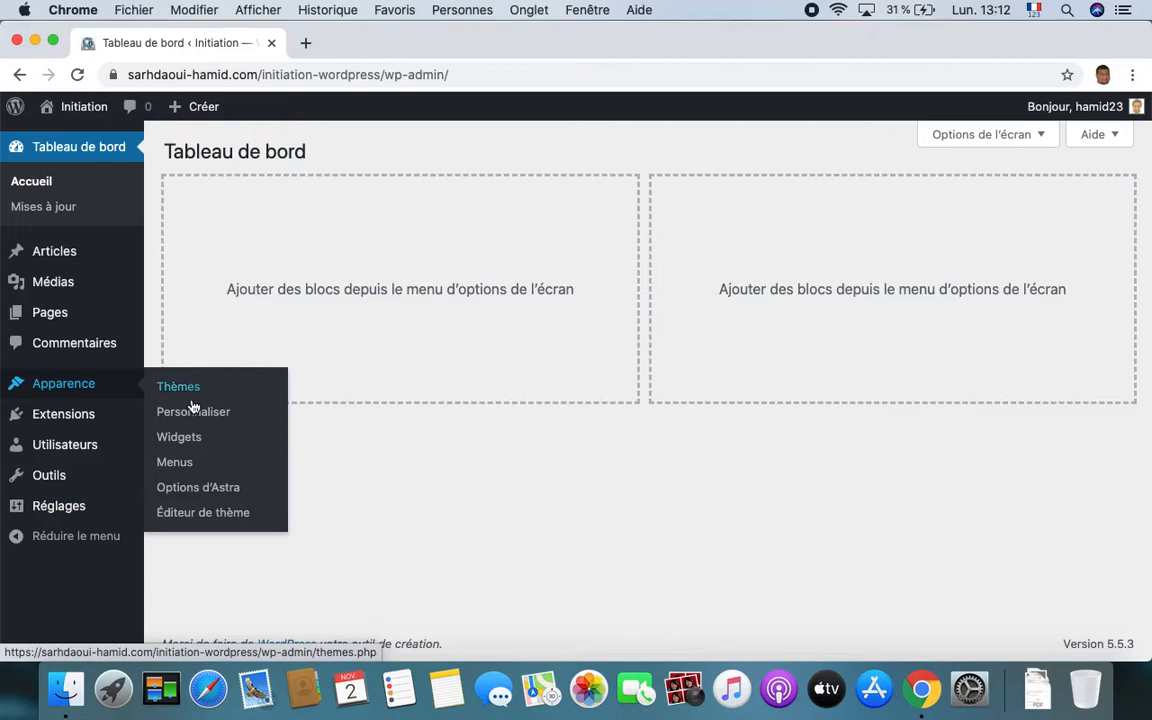
left_click(190, 442)
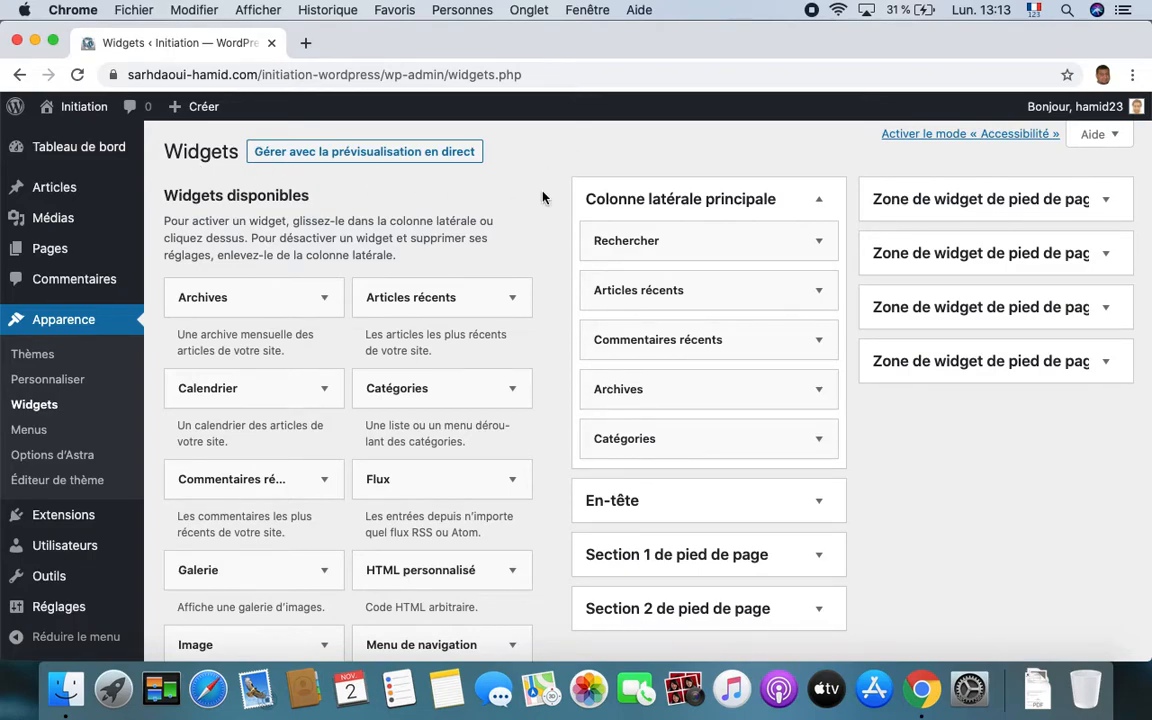
Examine the available widgets, the deactivated widgets section and the site's widget areas.
scroll(565, 340, "down", 5)
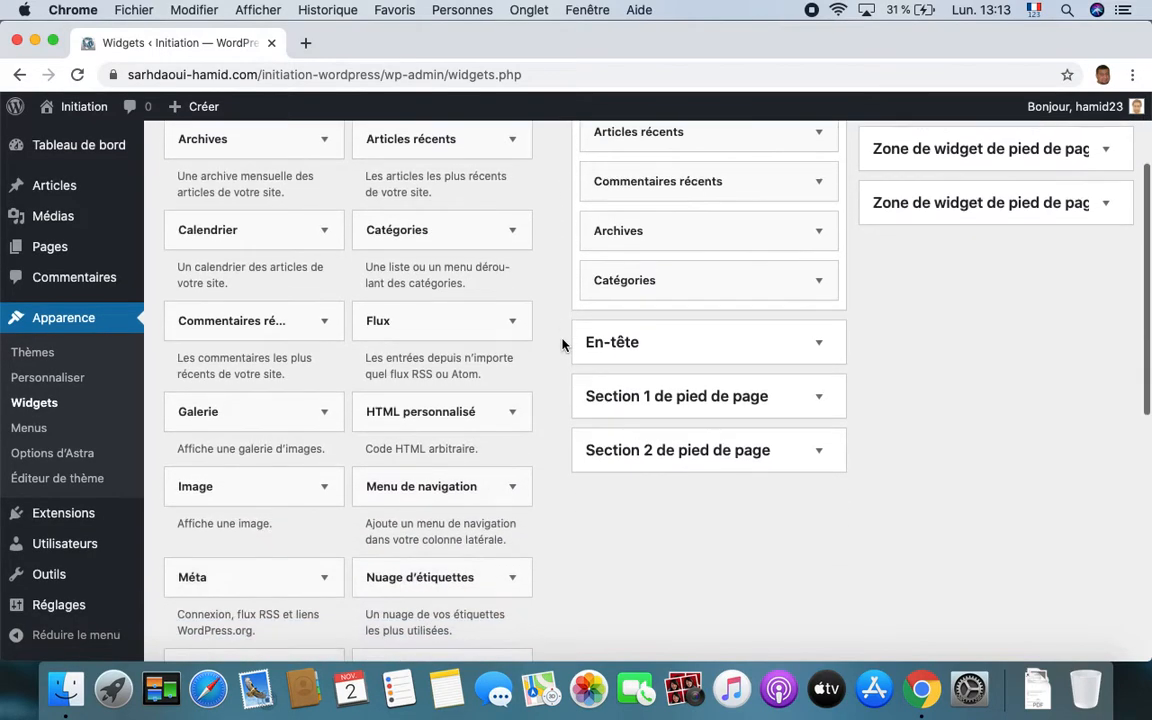
scroll(563, 342, "up", 5)
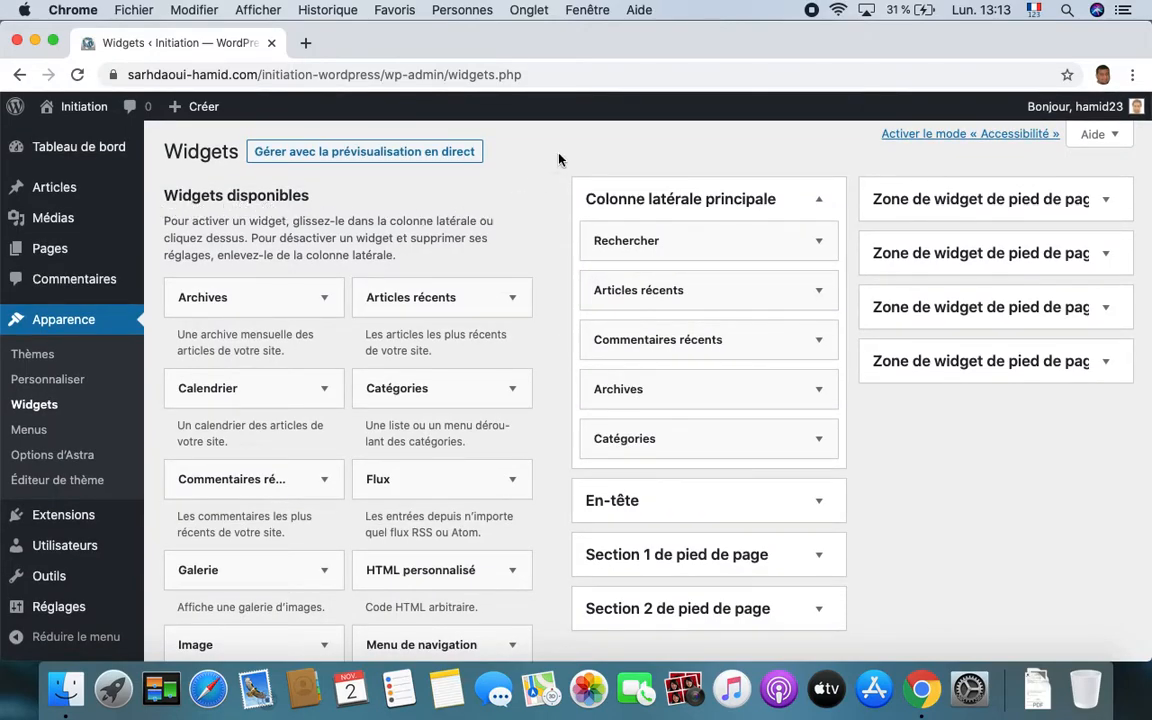
scroll(563, 607, "down", 8)
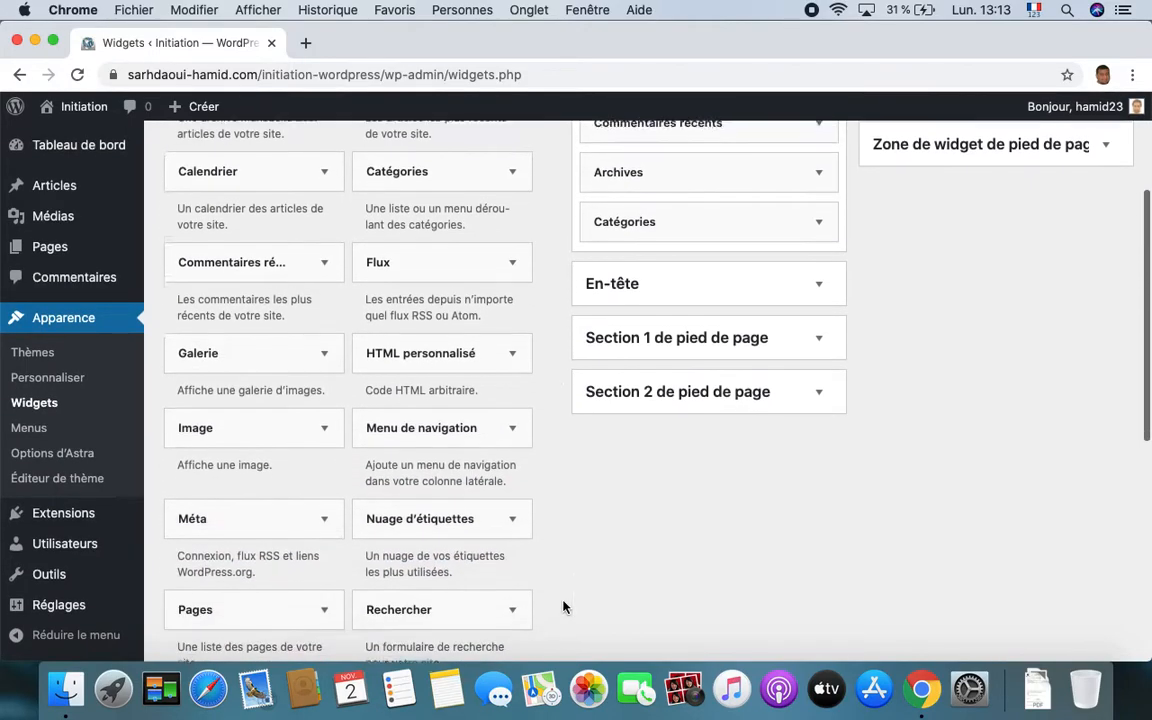
scroll(563, 607, "up", 8)
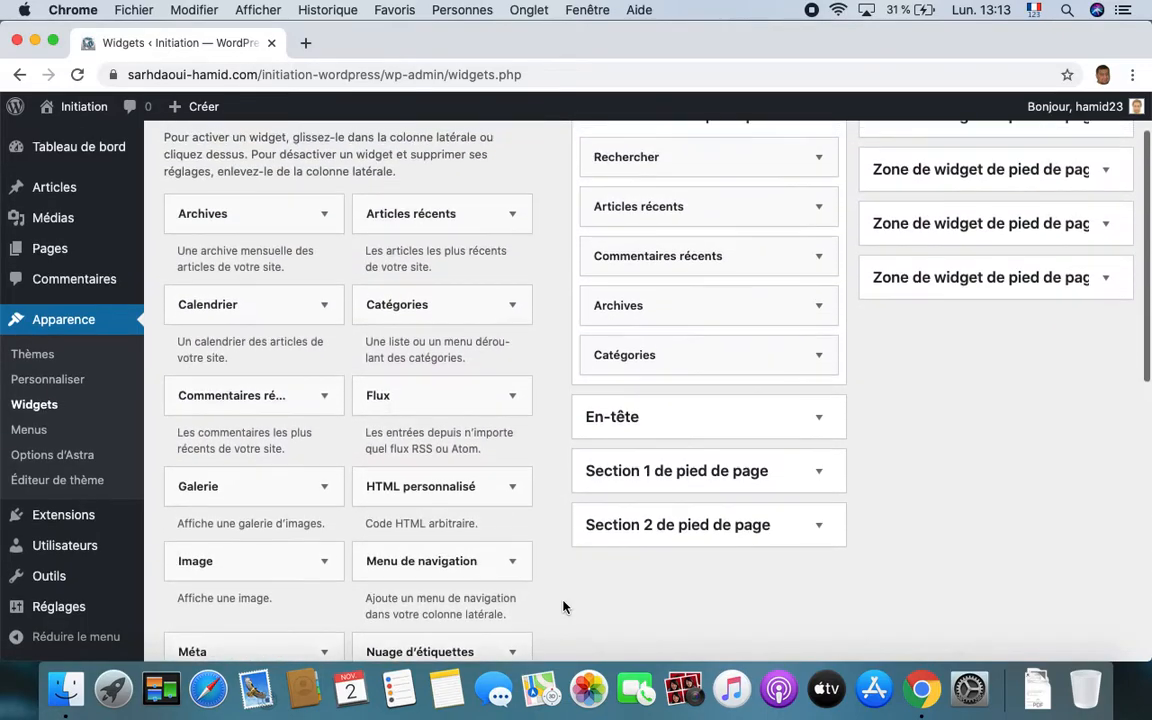
scroll(563, 607, "down", 15)
scroll(563, 607, "up", 2)
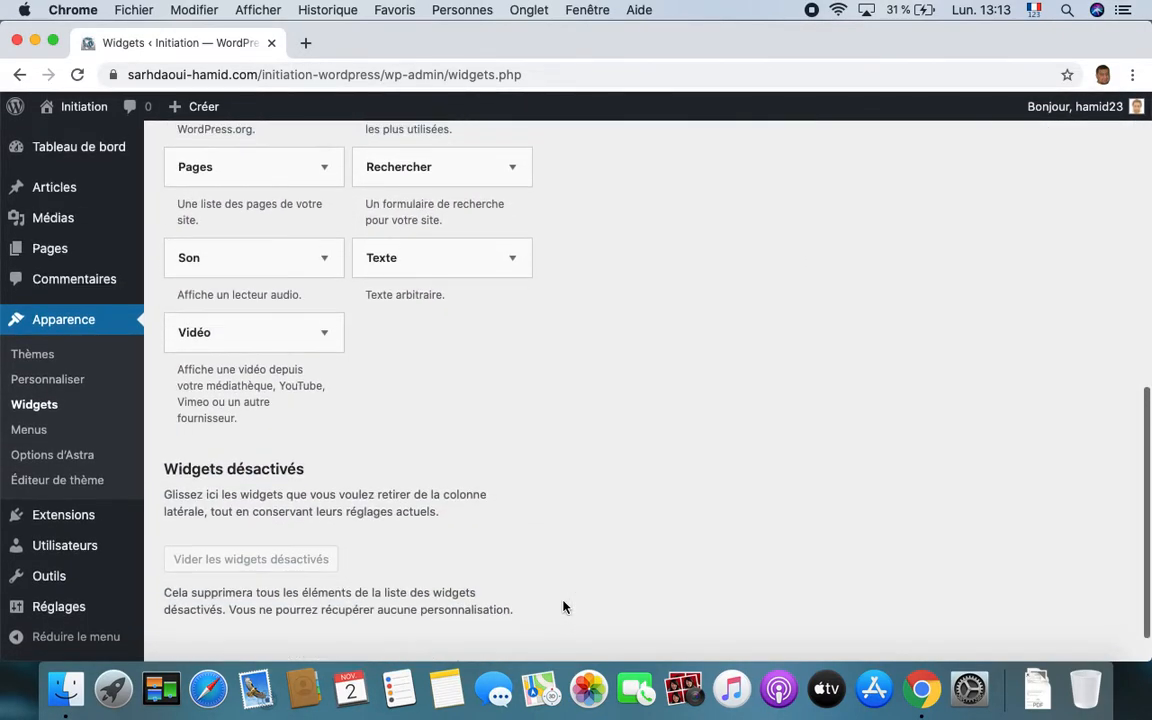
scroll(221, 499, "down", 2)
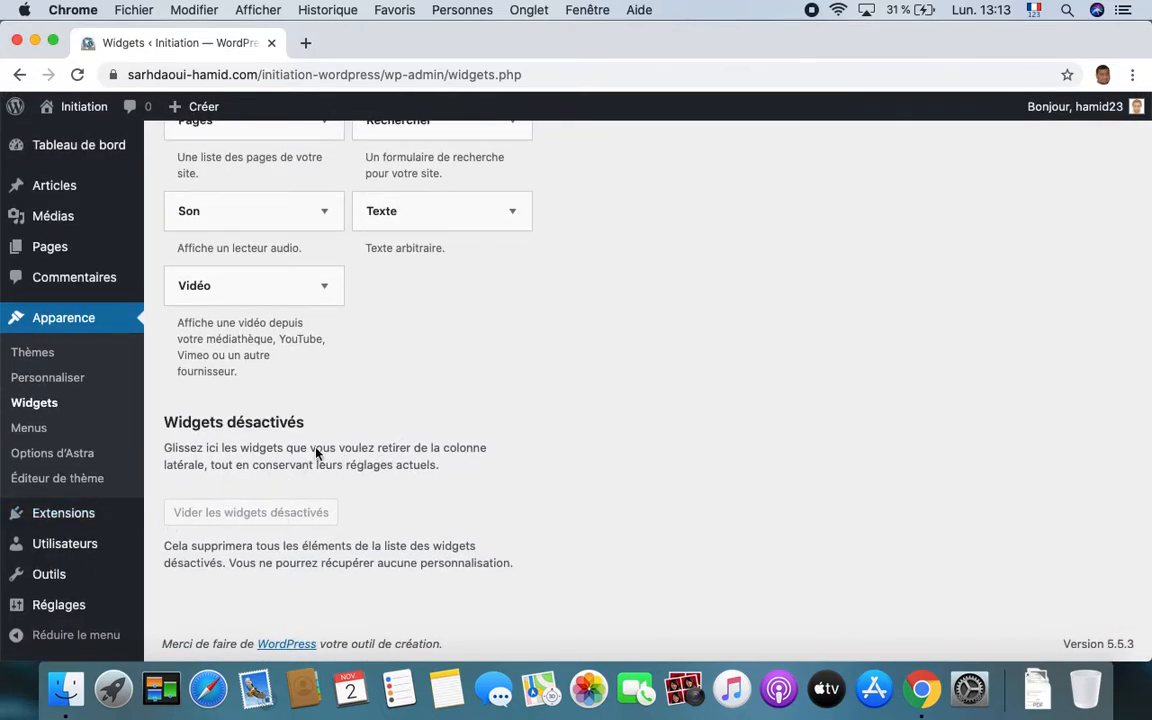
scroll(514, 412, "up", 6)
scroll(516, 417, "up", 8)
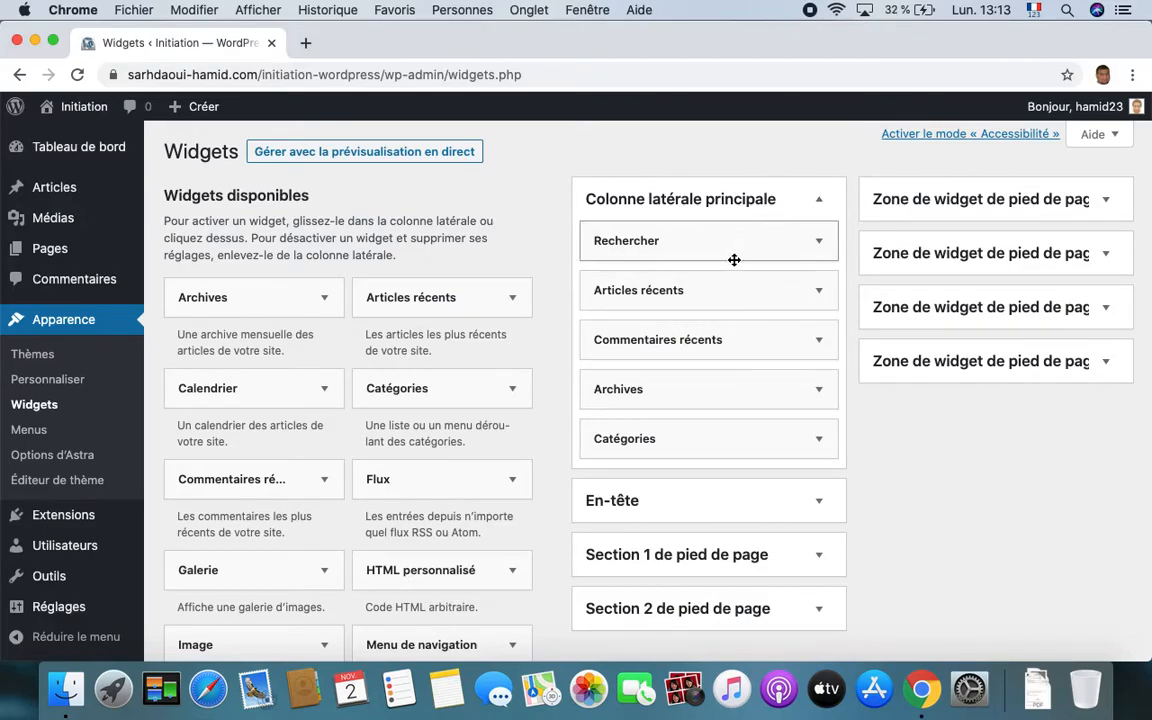
Expand and collapse the En-tête, Section 1 de pied de page and Section 2 de pied de page widget areas to inspect them.
left_click(818, 502)
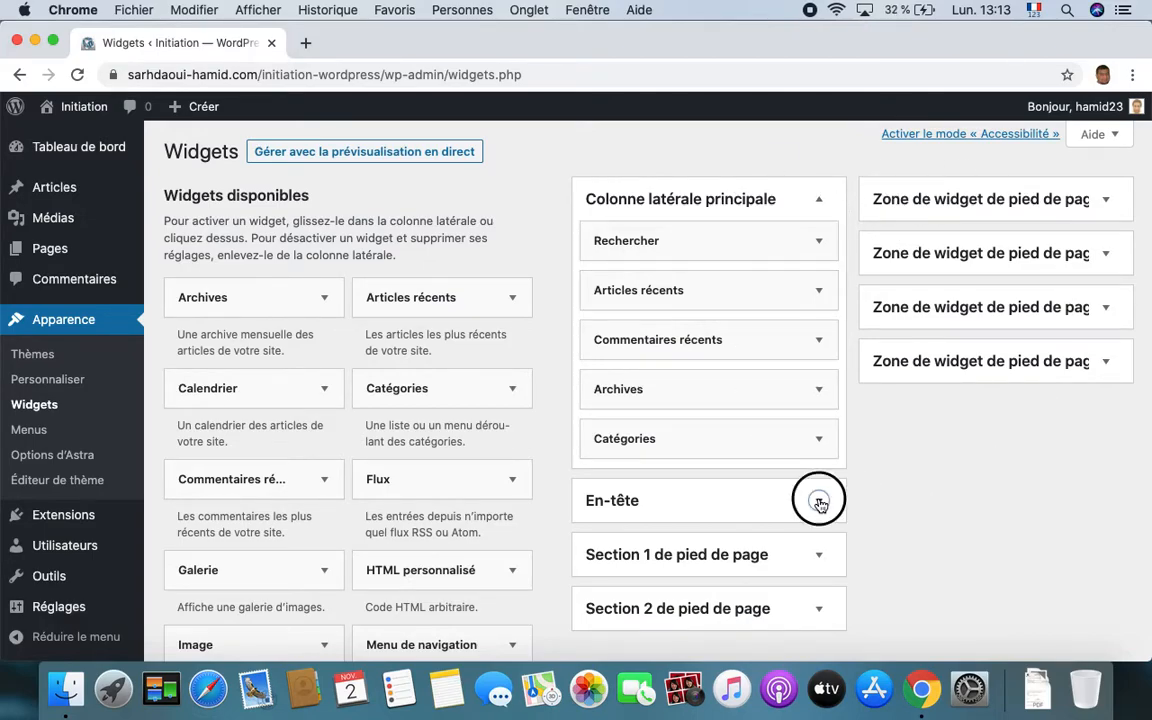
left_click(818, 502)
left_click(821, 558)
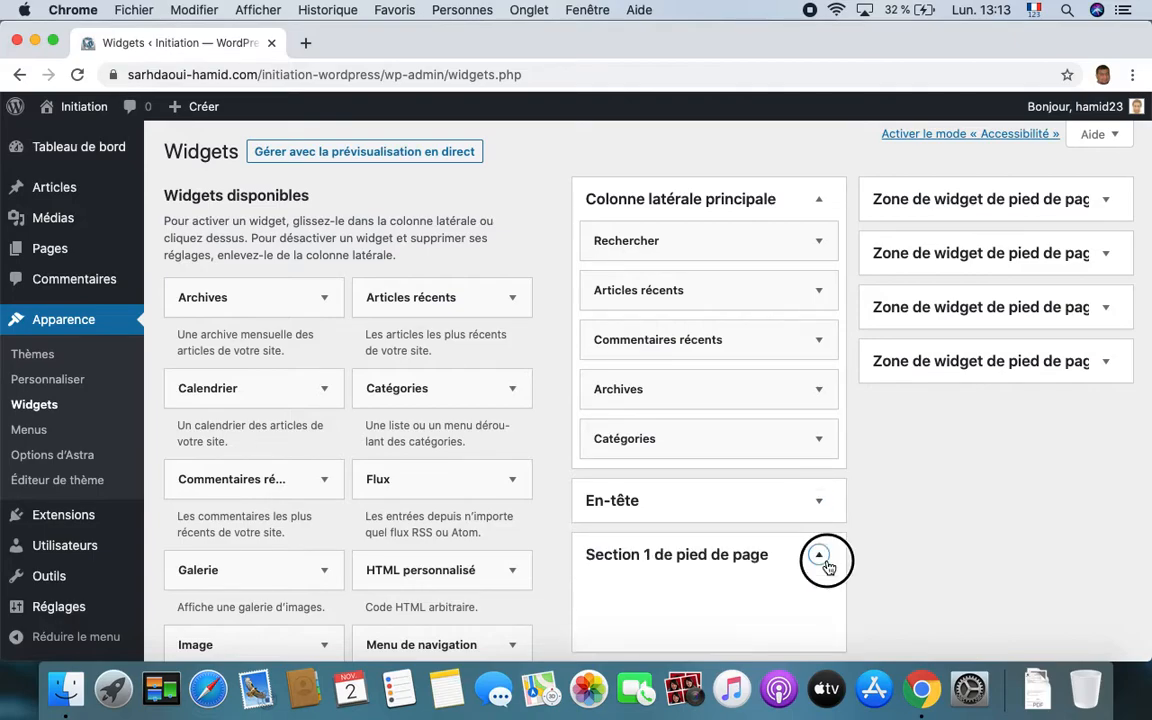
left_click(822, 559)
left_click(822, 610)
left_click(822, 610)
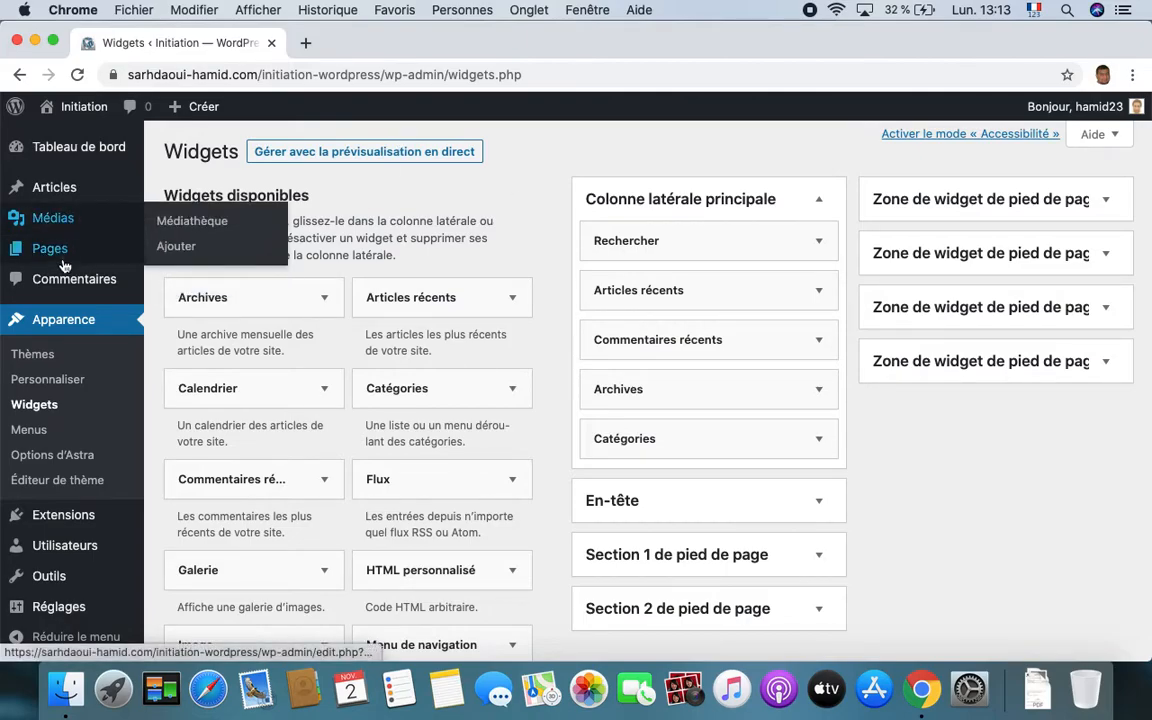
Open the articles list in a new browser tab and open the article "Bonjour tout le monde !" for editing.
mouse_move(65, 197)
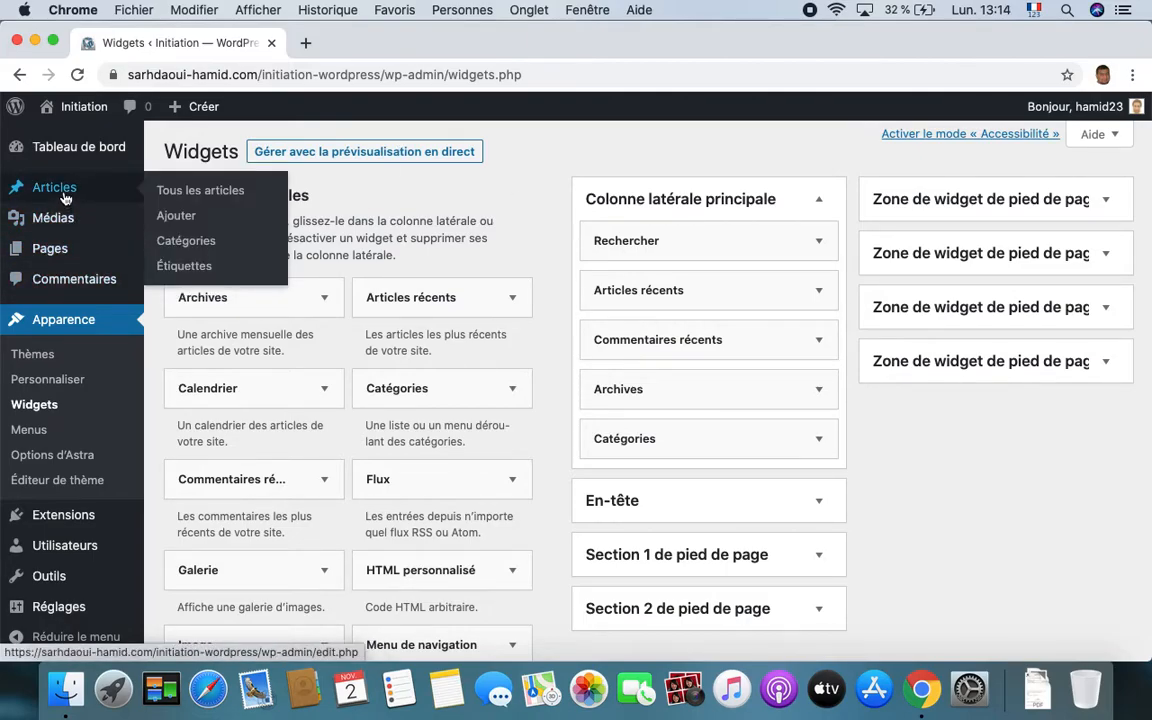
right_click(54, 191)
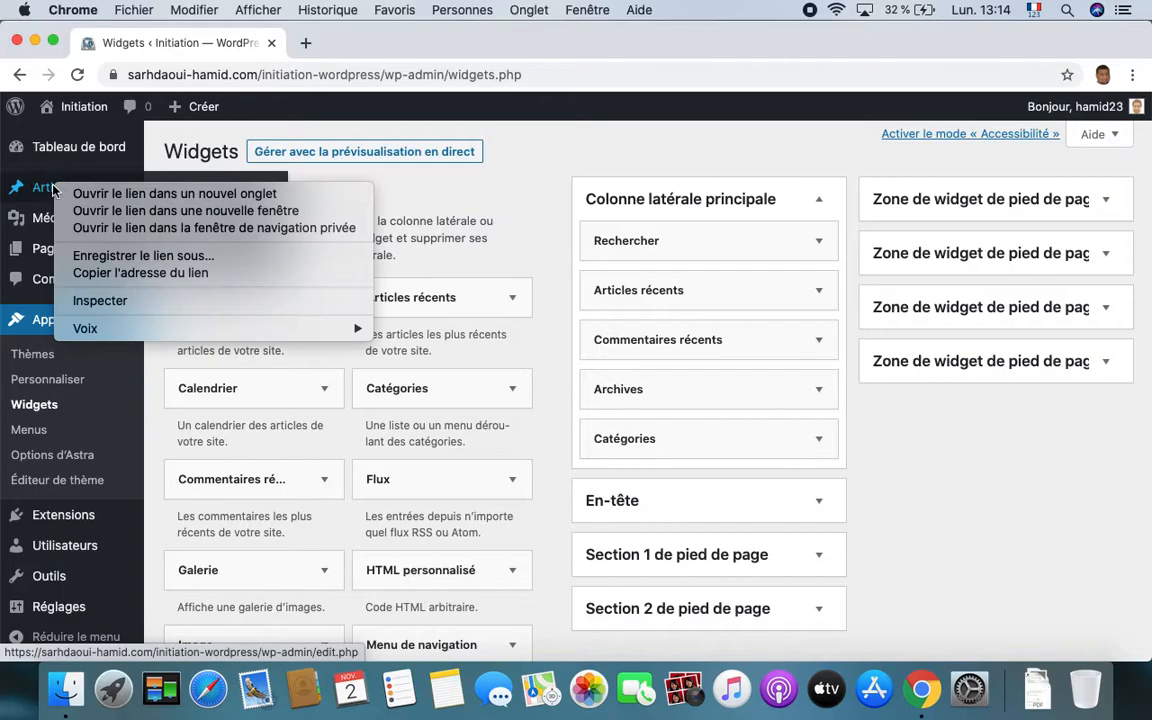
left_click(88, 175)
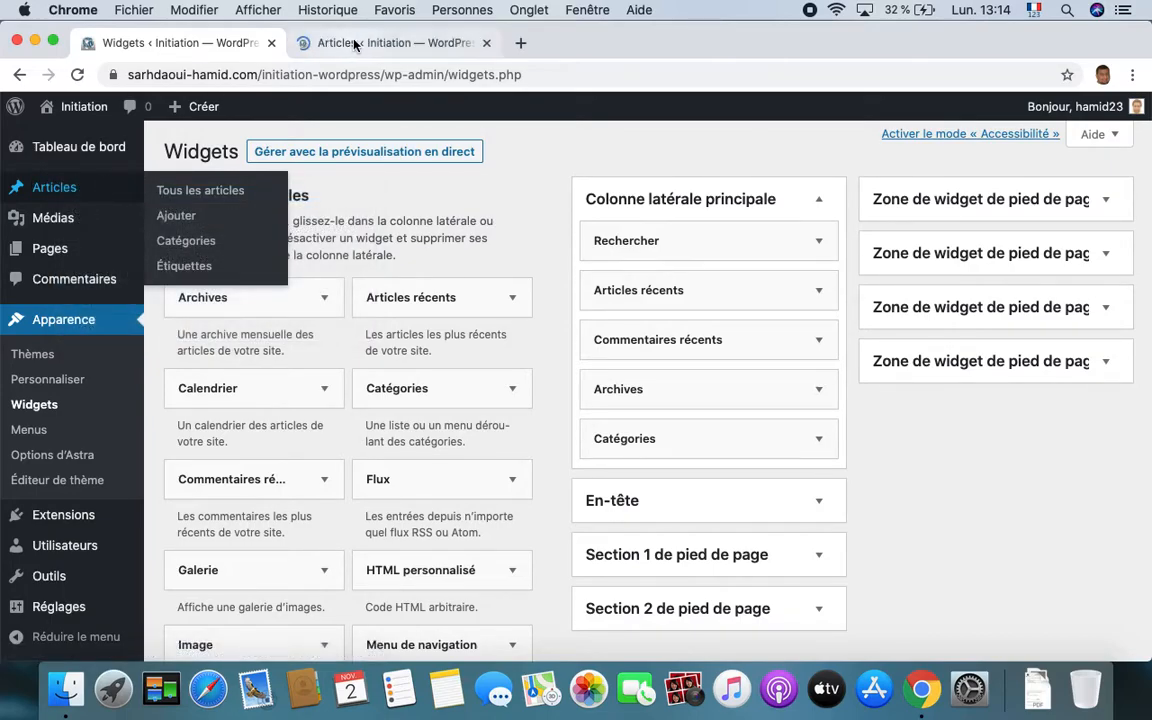
left_click(363, 44)
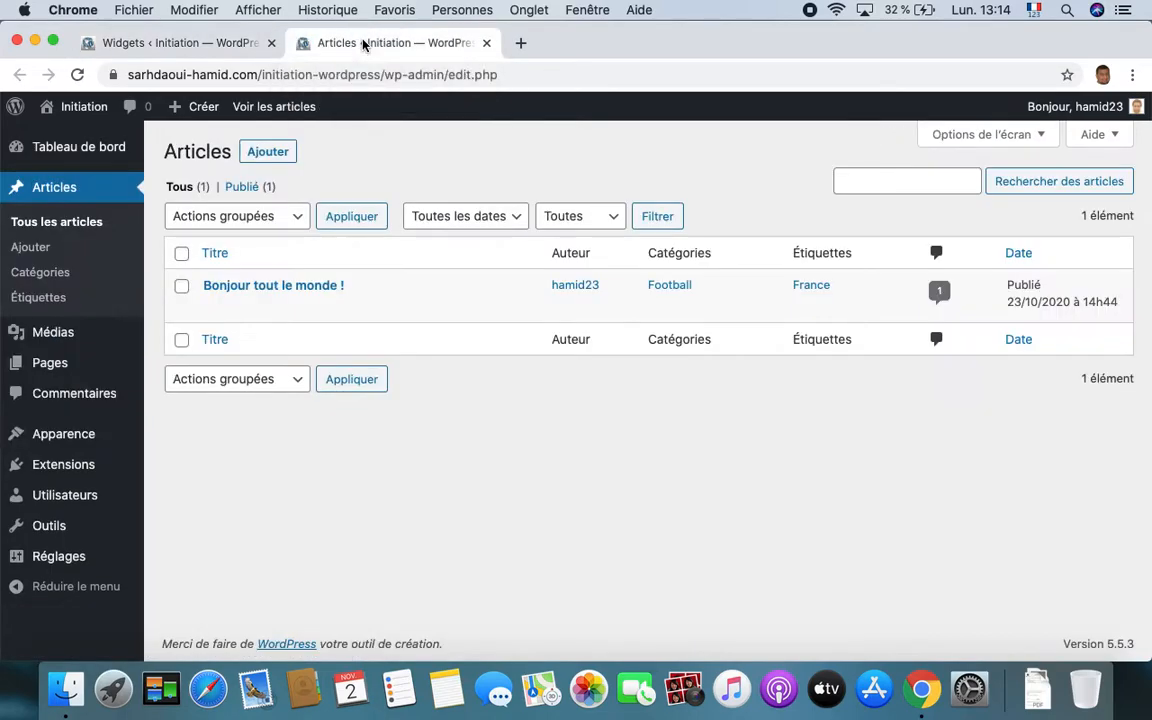
left_click(276, 288)
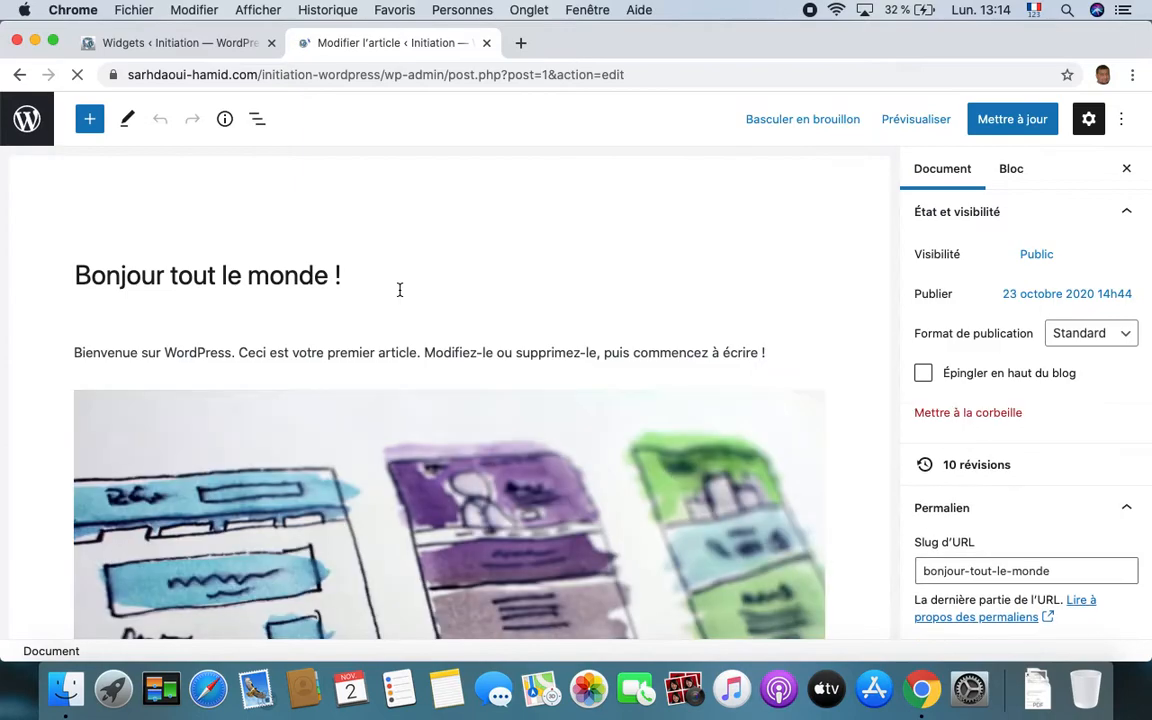
Preview the article in a new browser tab and look over the widgets in its sidebar.
left_click(908, 118)
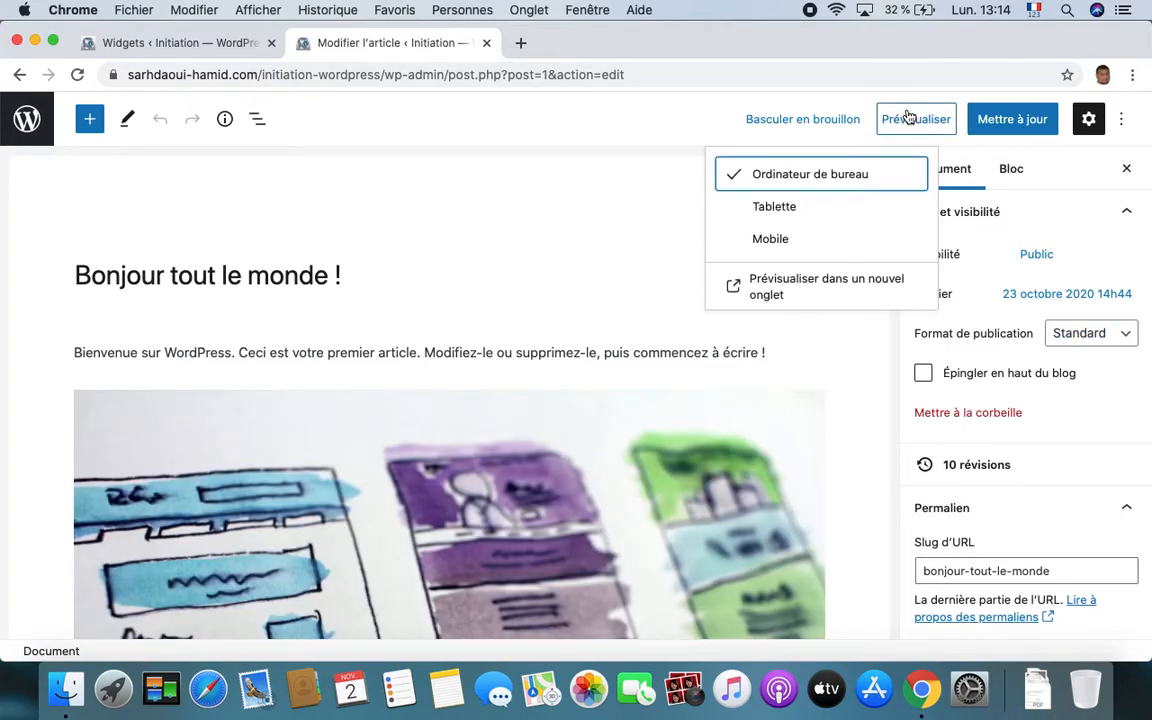
left_click(767, 292)
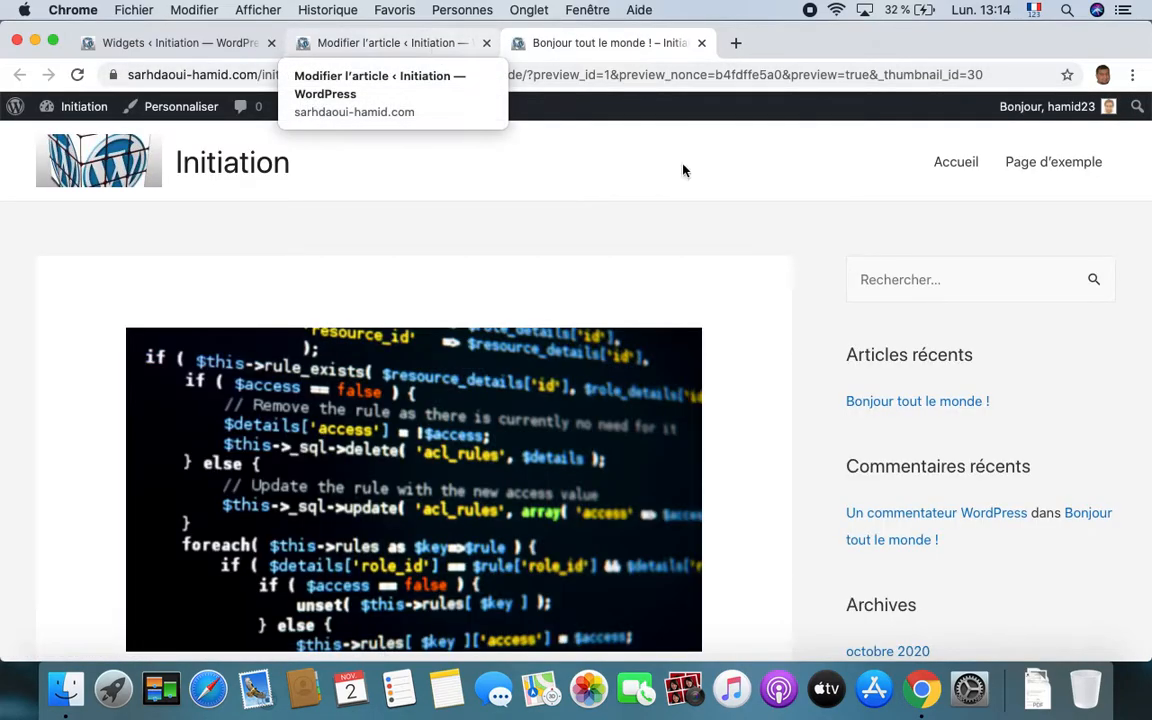
scroll(848, 590, "down", 5)
scroll(848, 590, "up", 3)
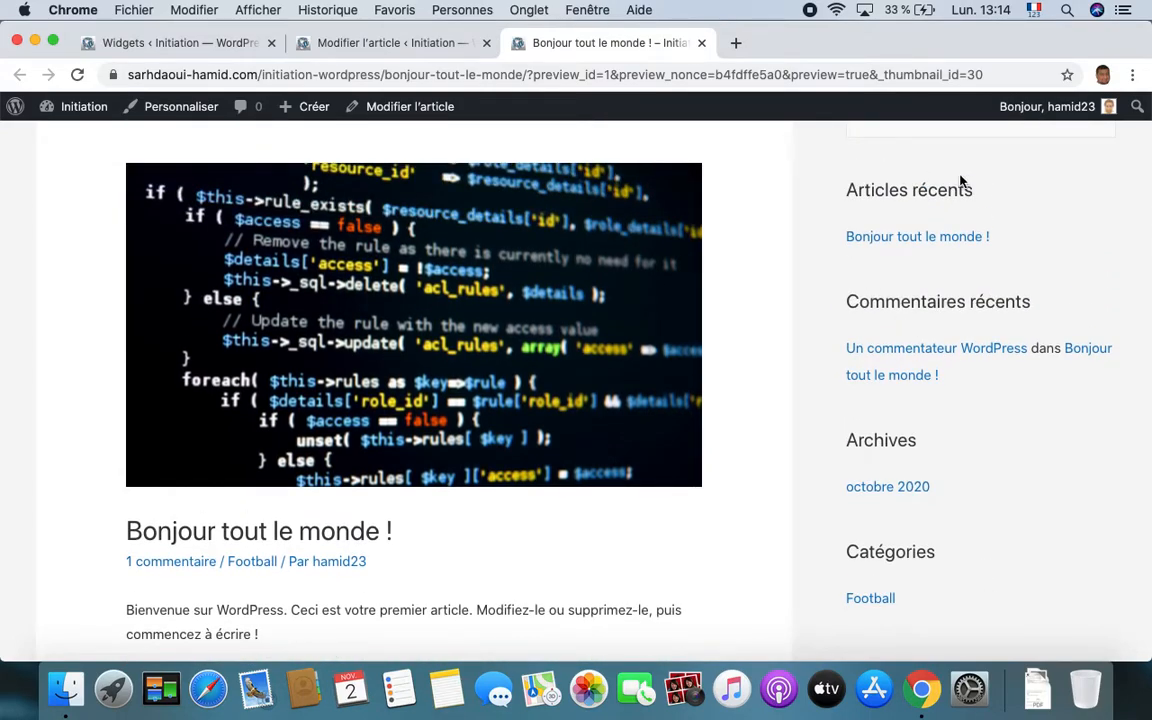
scroll(829, 447, "up", 2)
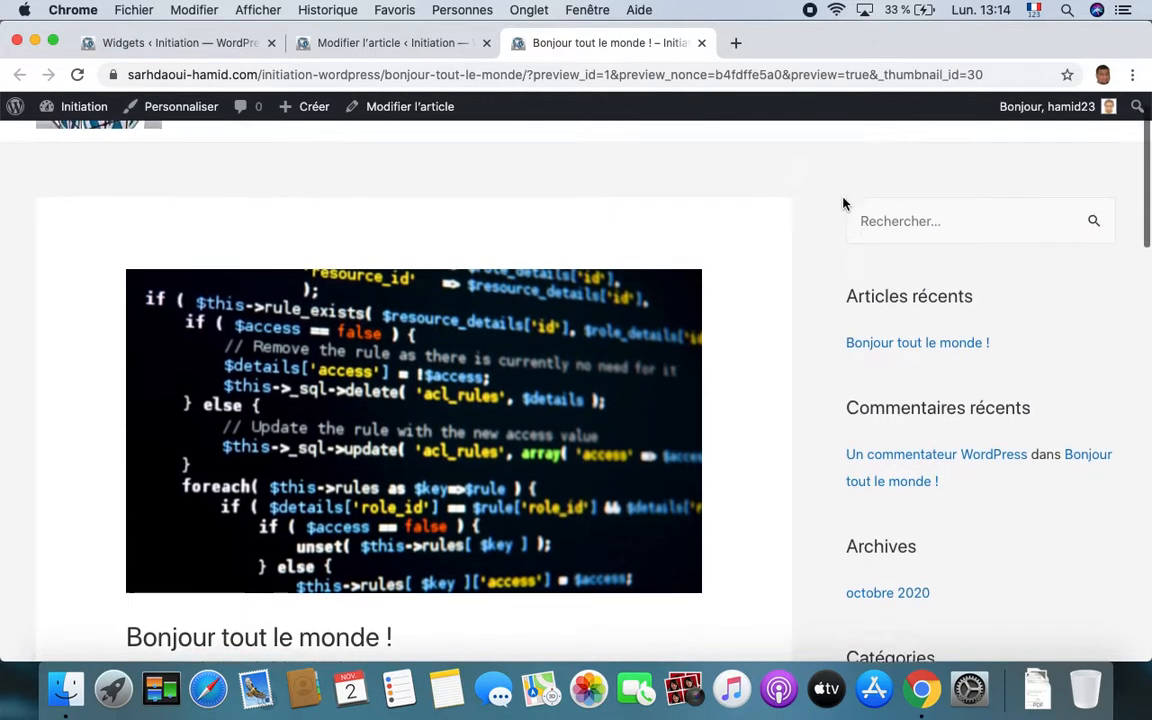
Close the article editor and compare the Colonne latérale principale widget list with the previewed article's sidebar.
left_click(386, 44)
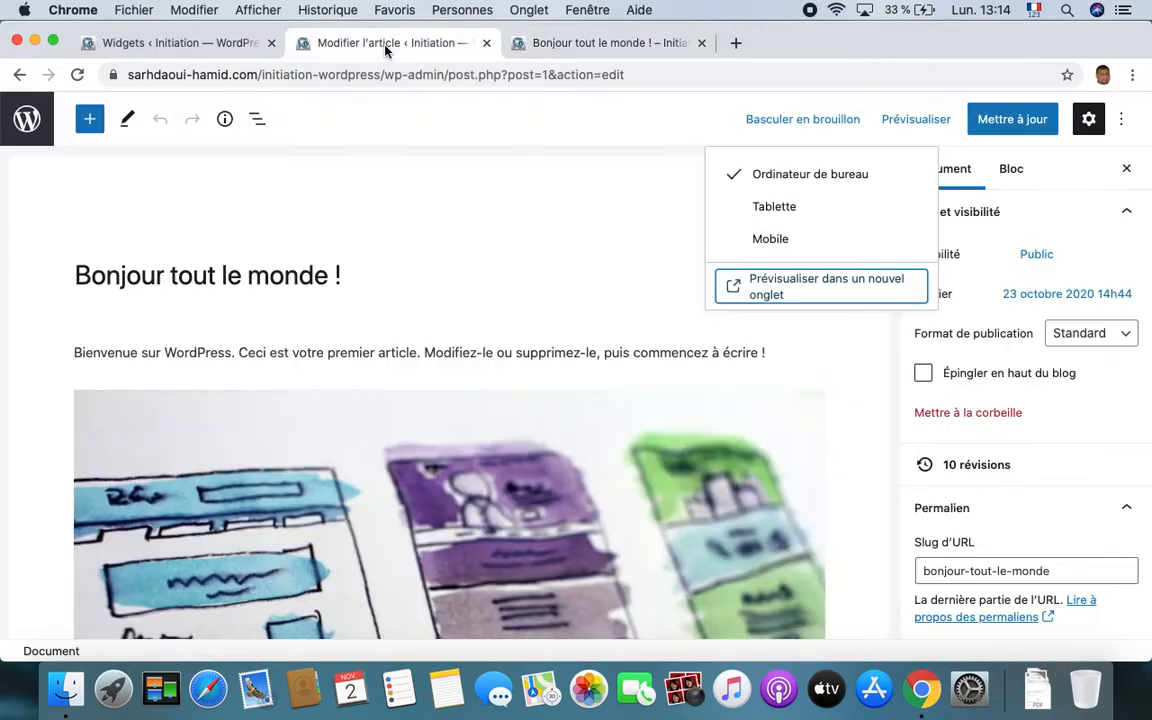
left_click(486, 43)
left_click(218, 45)
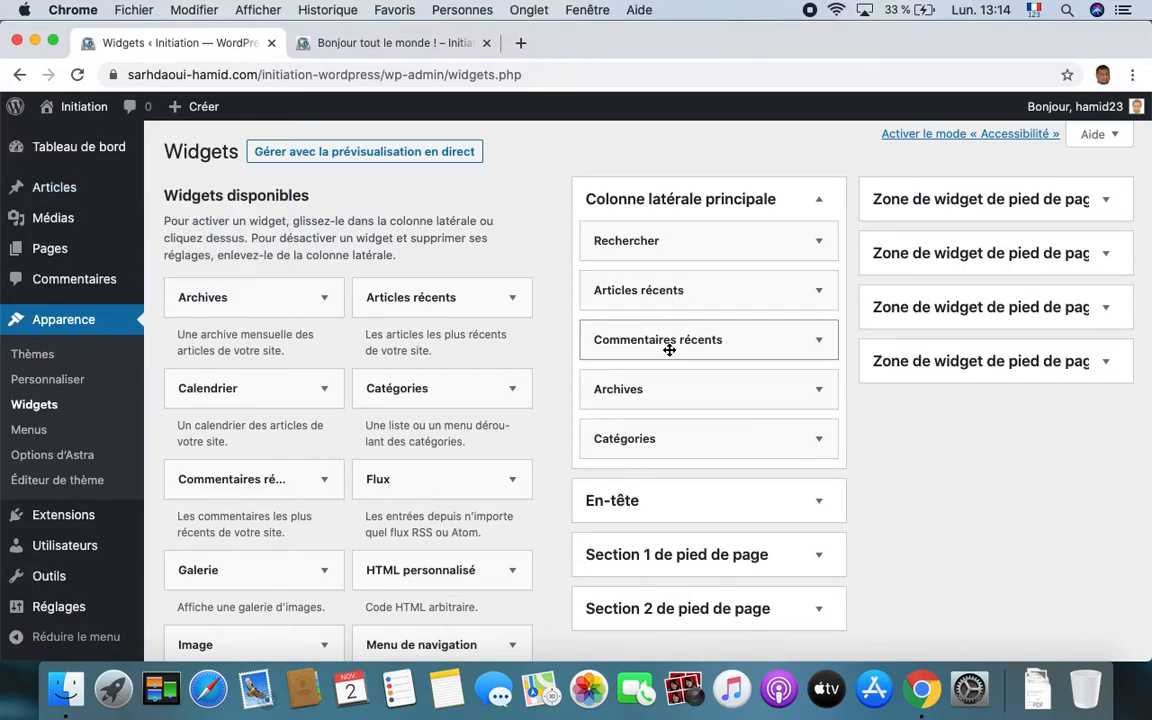
left_click(340, 42)
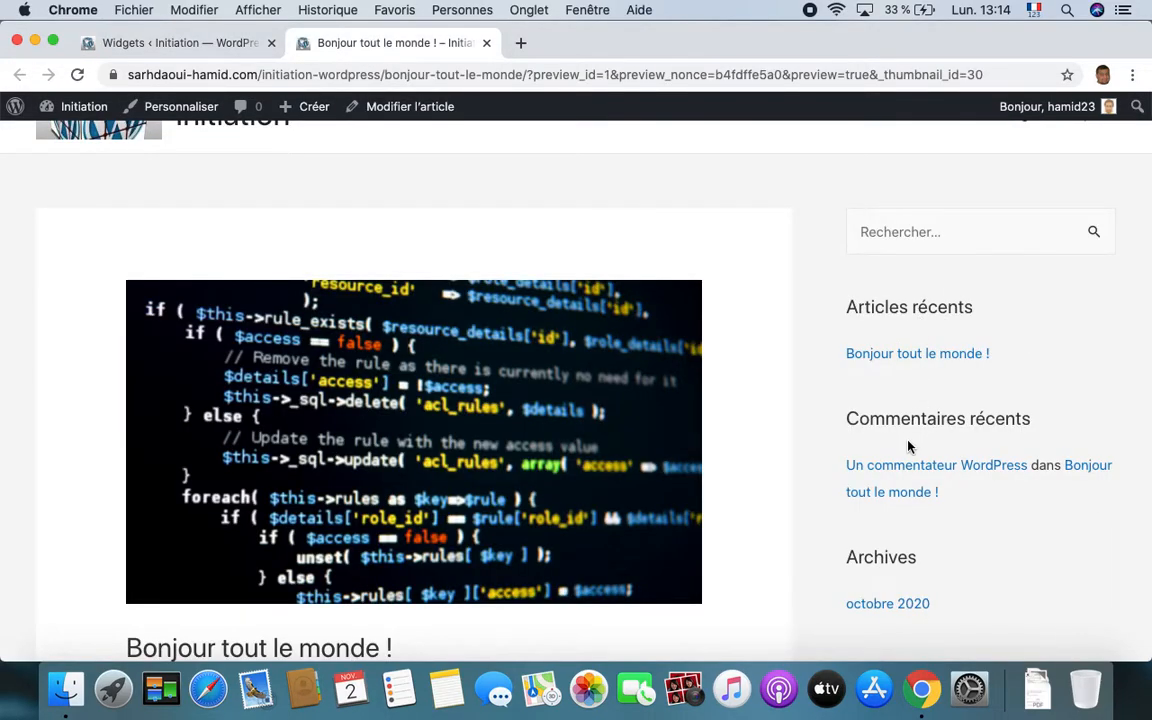
scroll(897, 553, "down", 3)
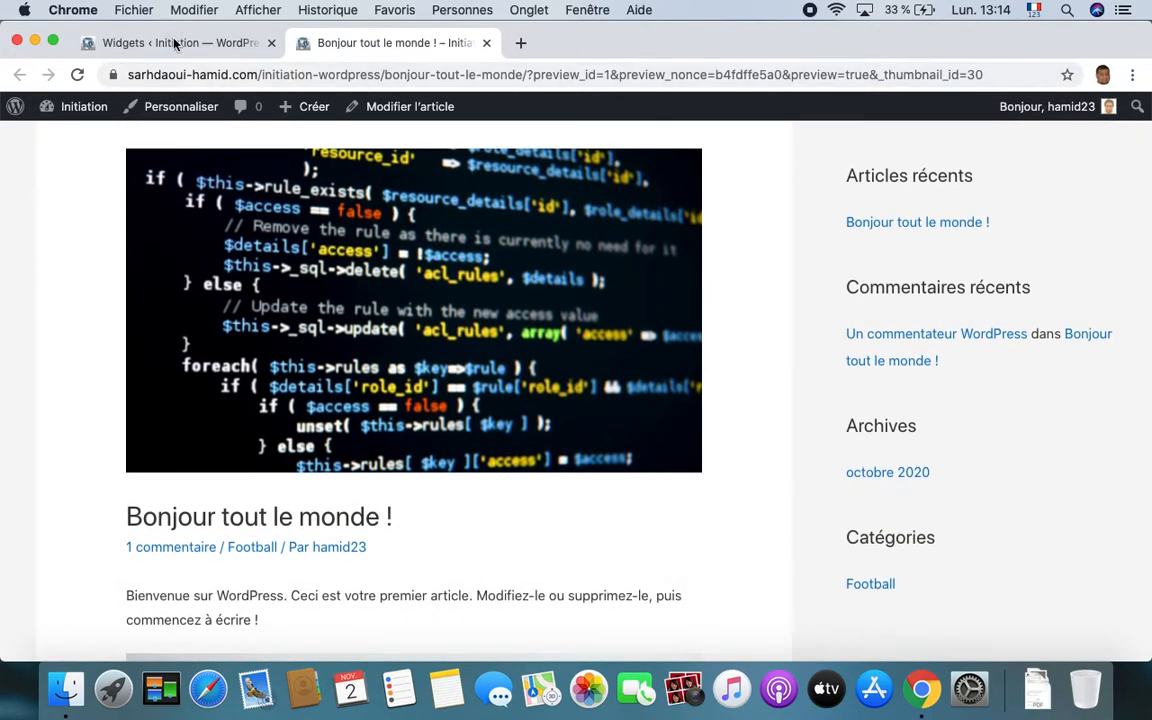
Move the Catégories widget directly below Rechercher in Colonne latérale principale and check the order in the reloaded article preview.
left_click(176, 44)
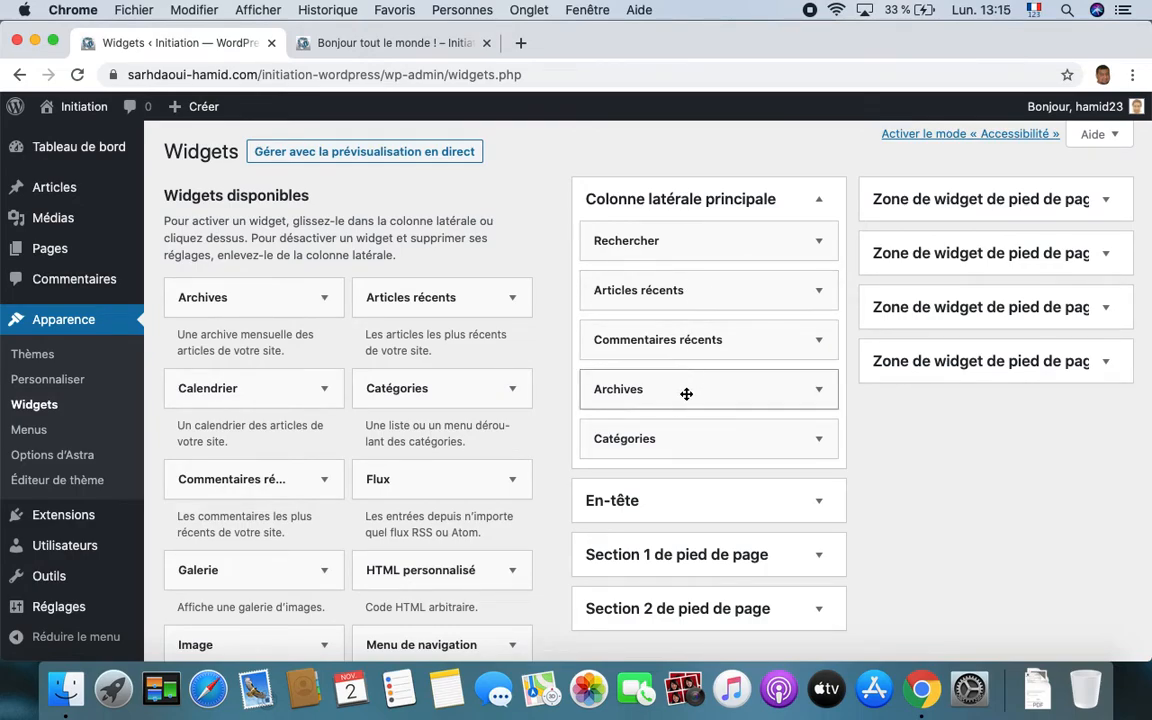
left_click_drag(684, 432, 683, 286)
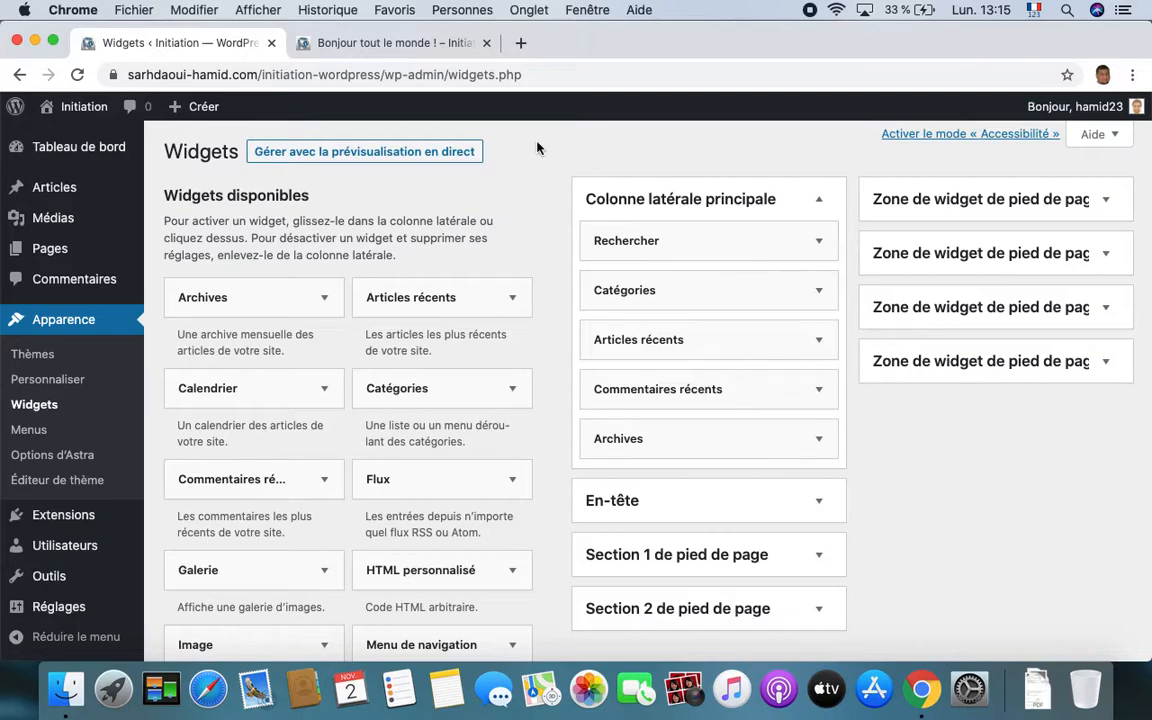
left_click(398, 45)
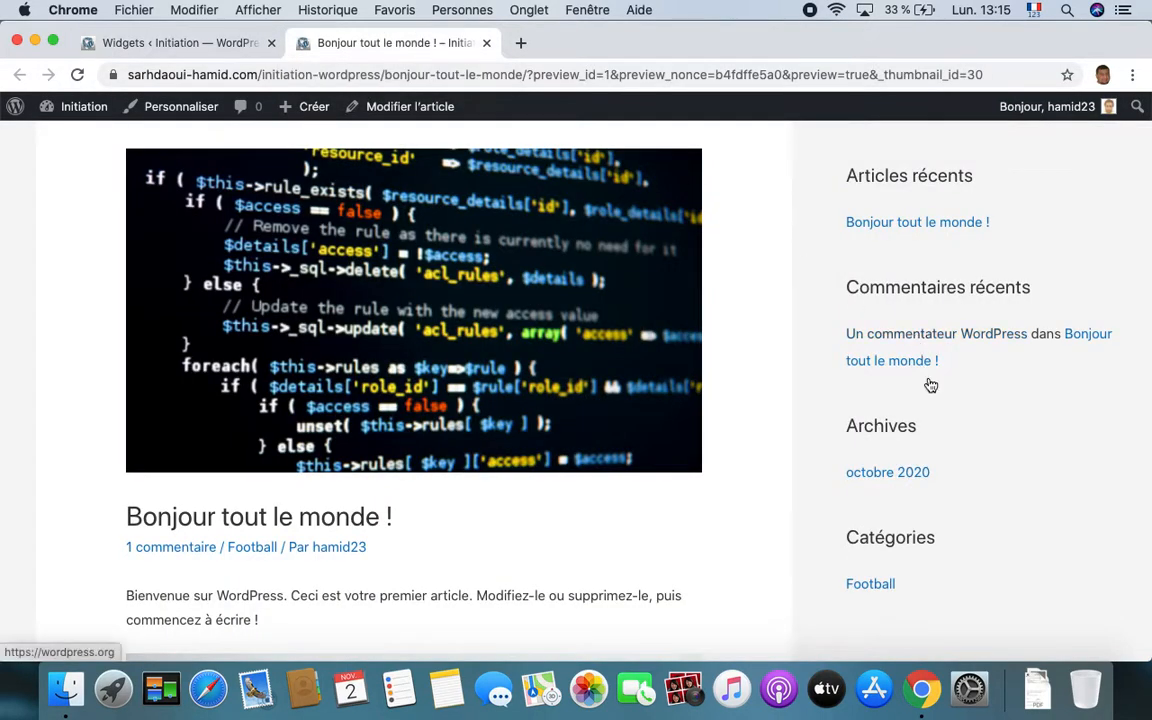
left_click(75, 77)
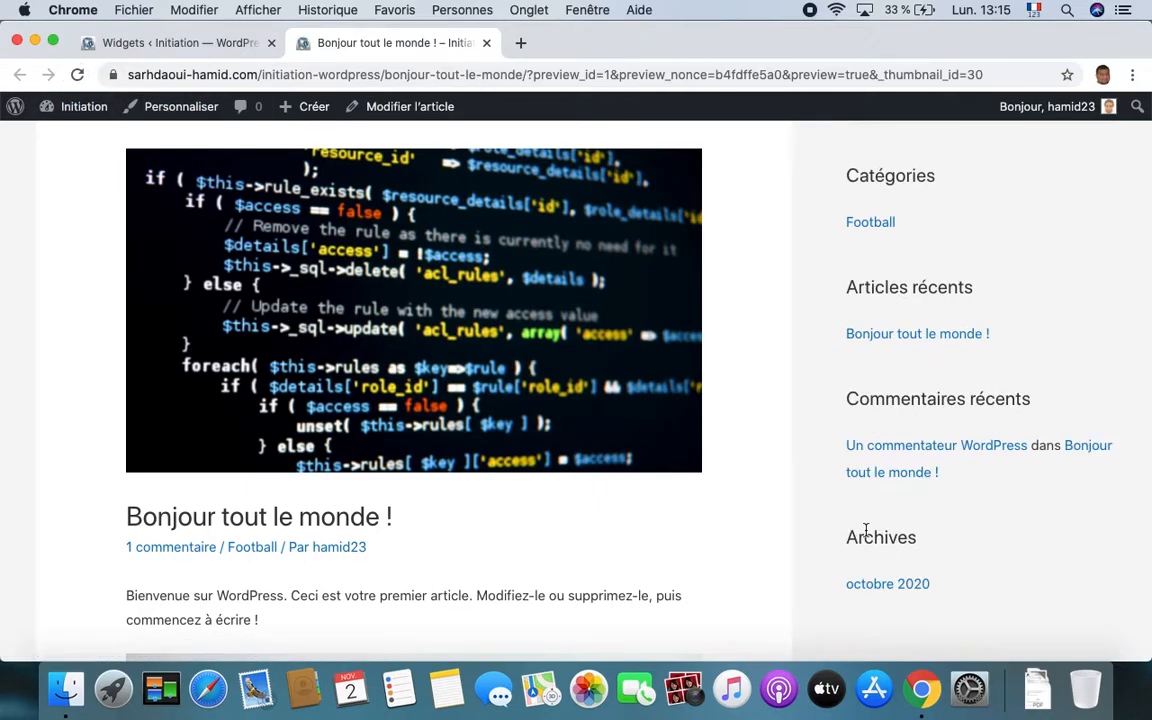
scroll(892, 185, "up", 2)
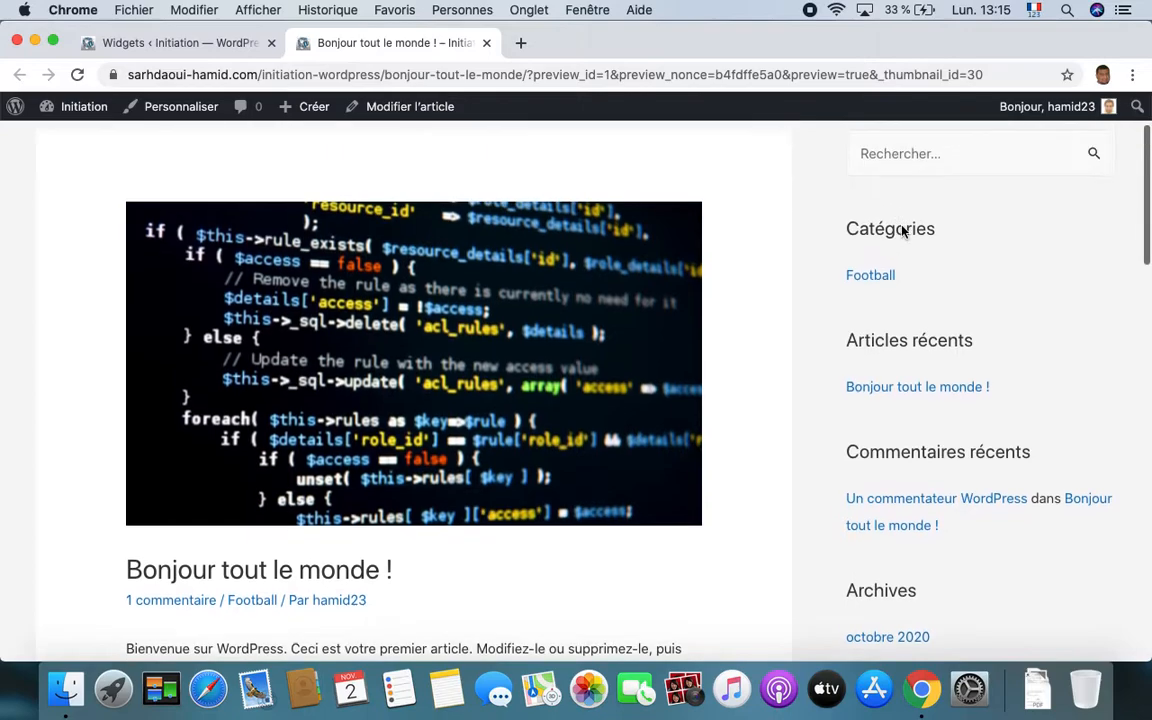
Give the Rechercher widget the title "Recherche", save it and return to the article preview.
left_click(168, 42)
left_click(705, 241)
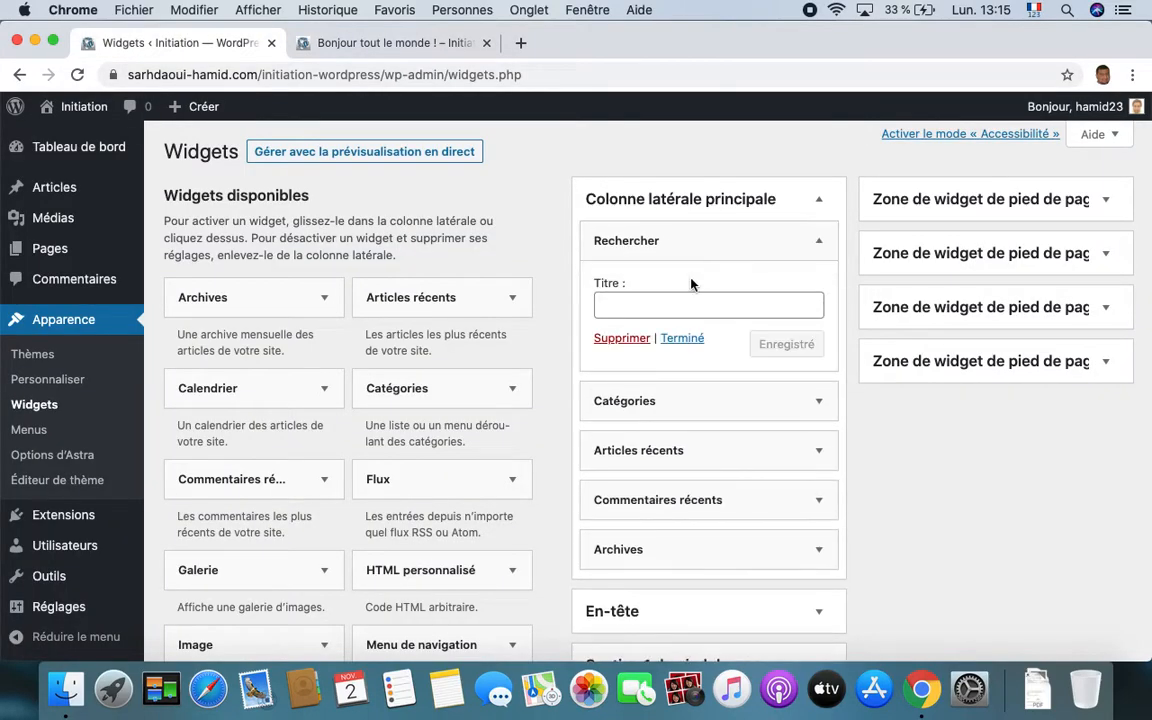
left_click(664, 306)
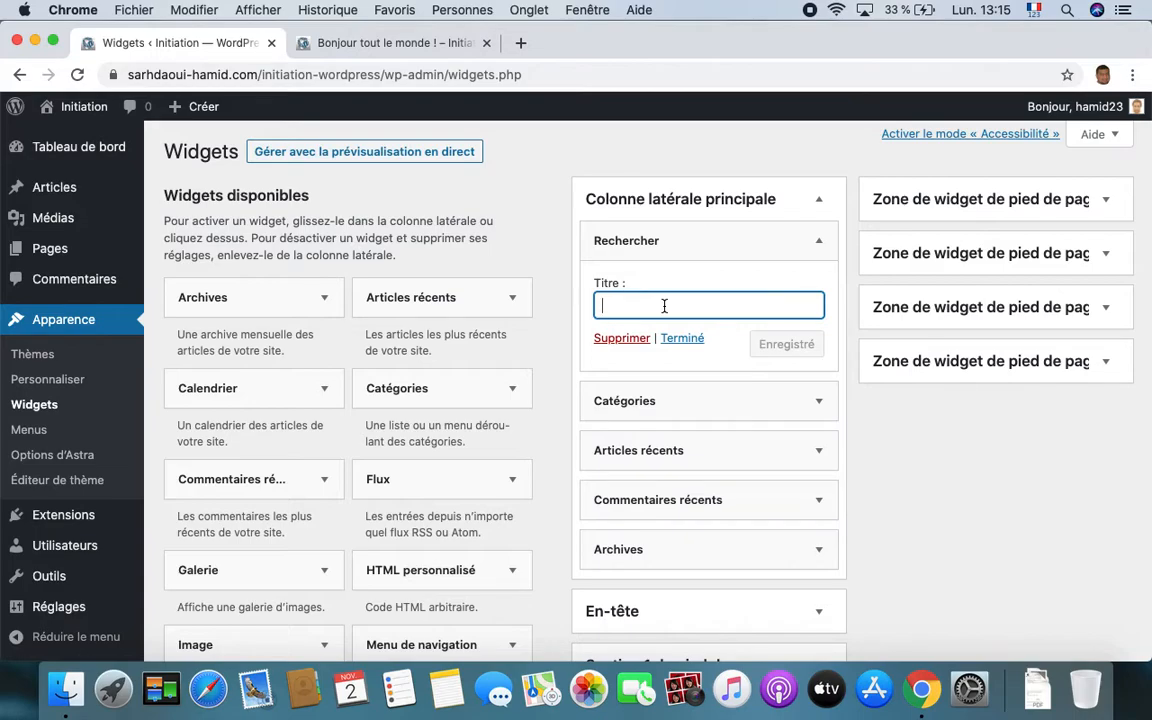
type("Reche")
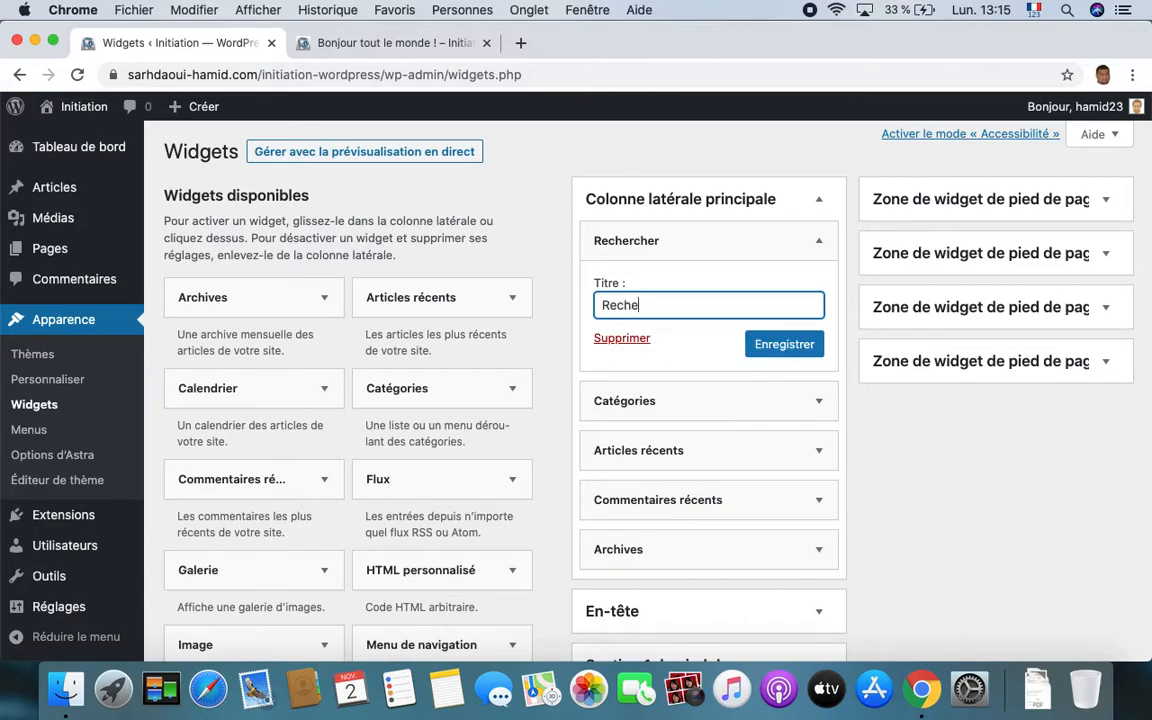
type("rche")
left_click(784, 344)
left_click(365, 43)
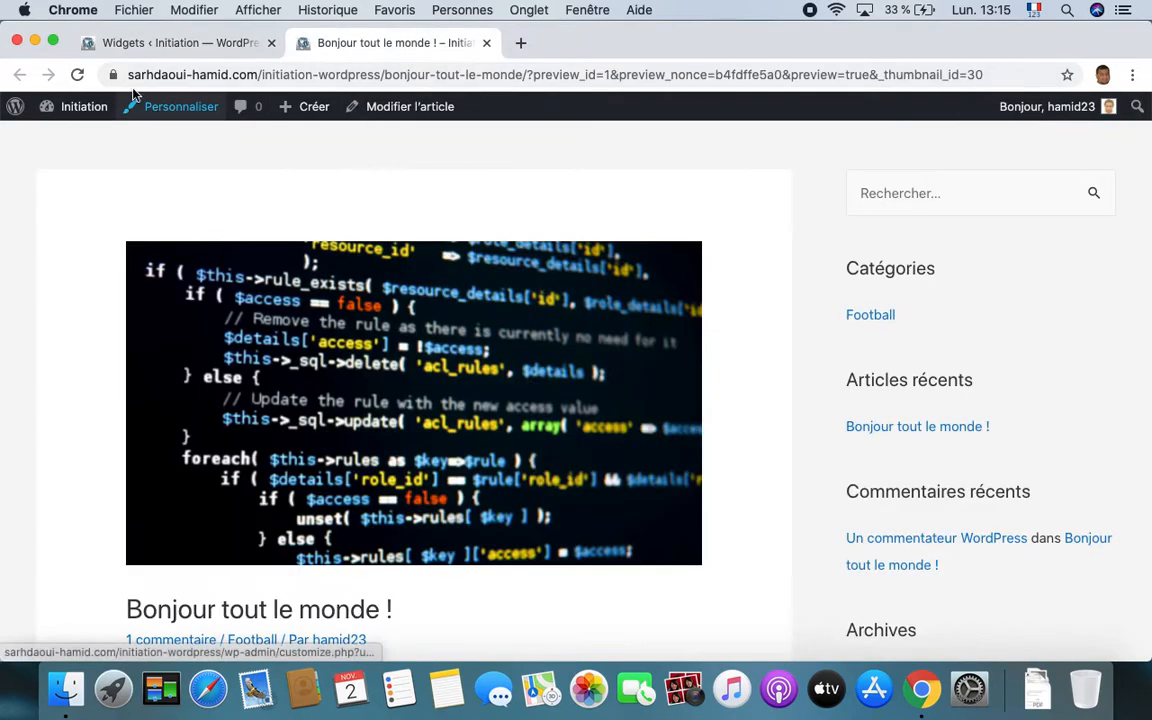
Check the search title in the reloaded article preview, and clear, save and collapse the Rechercher widget's title settings in Colonne latérale principale.
left_click(77, 75)
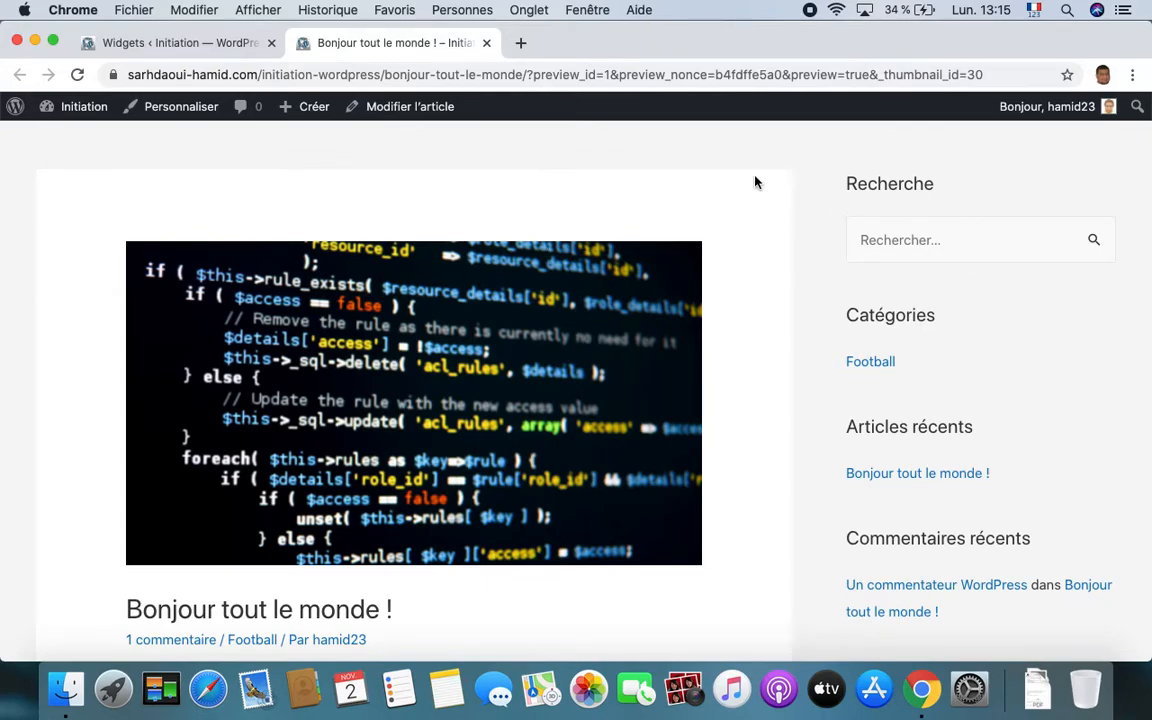
left_click(201, 44)
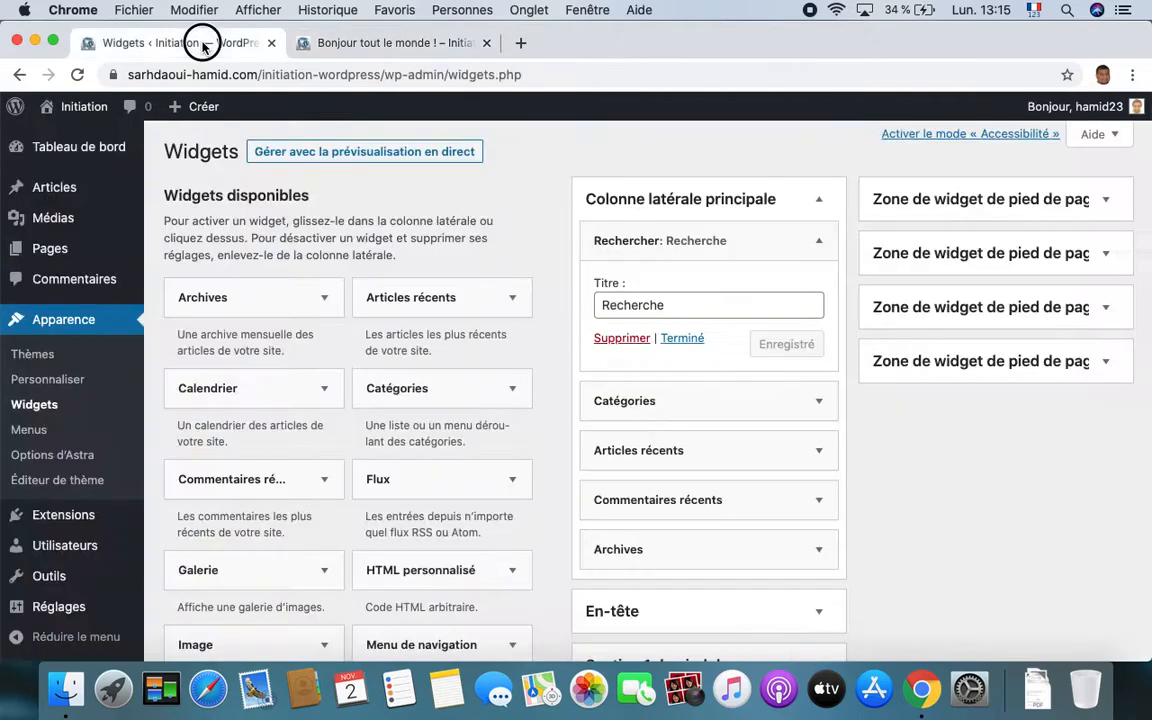
left_click_drag(670, 304, 584, 306)
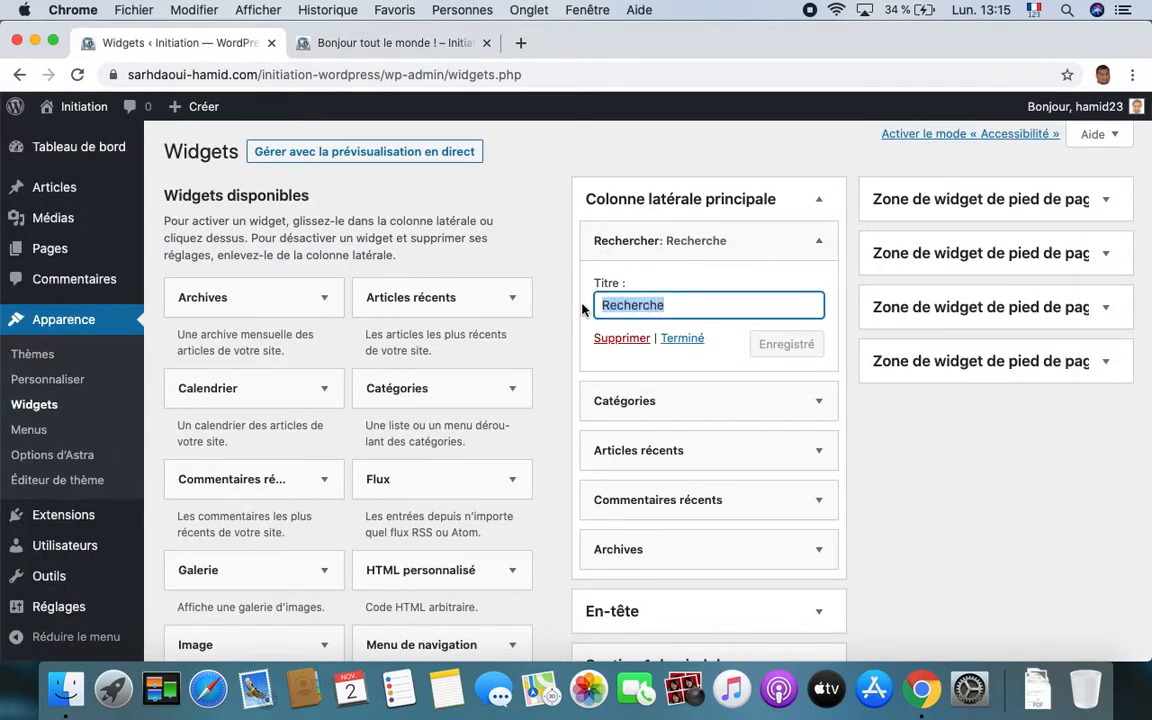
key("BackSpace")
left_click(800, 348)
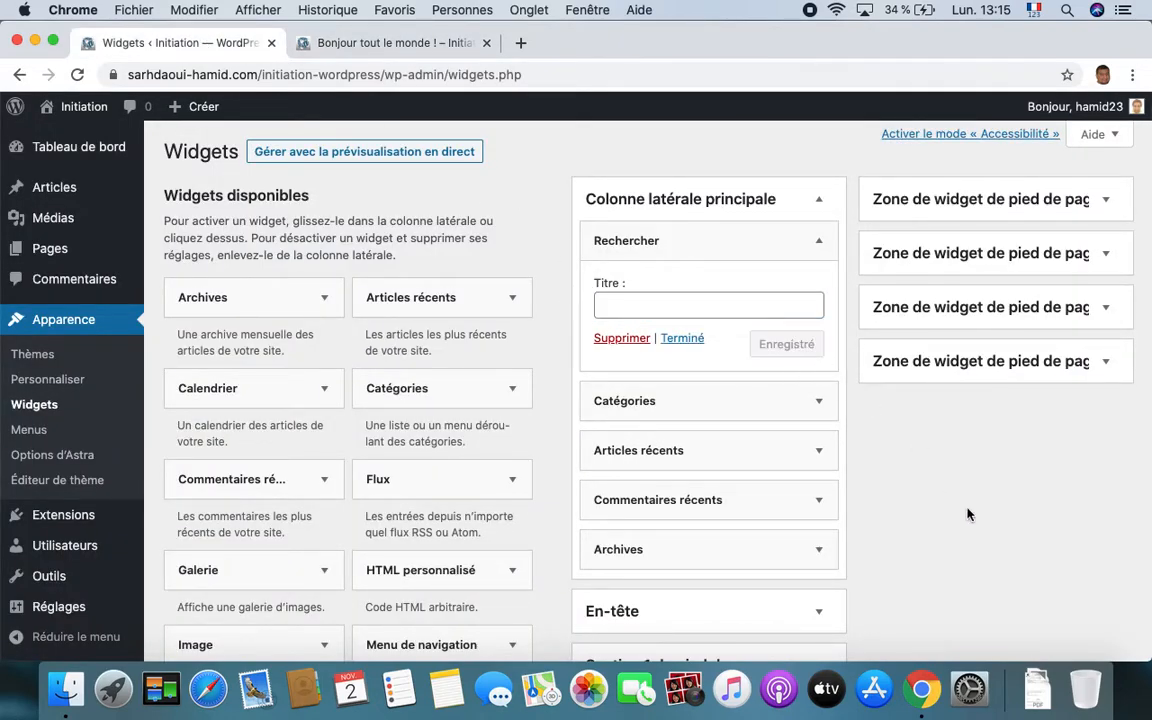
scroll(1004, 545, "down", 5)
scroll(1004, 545, "up", 2)
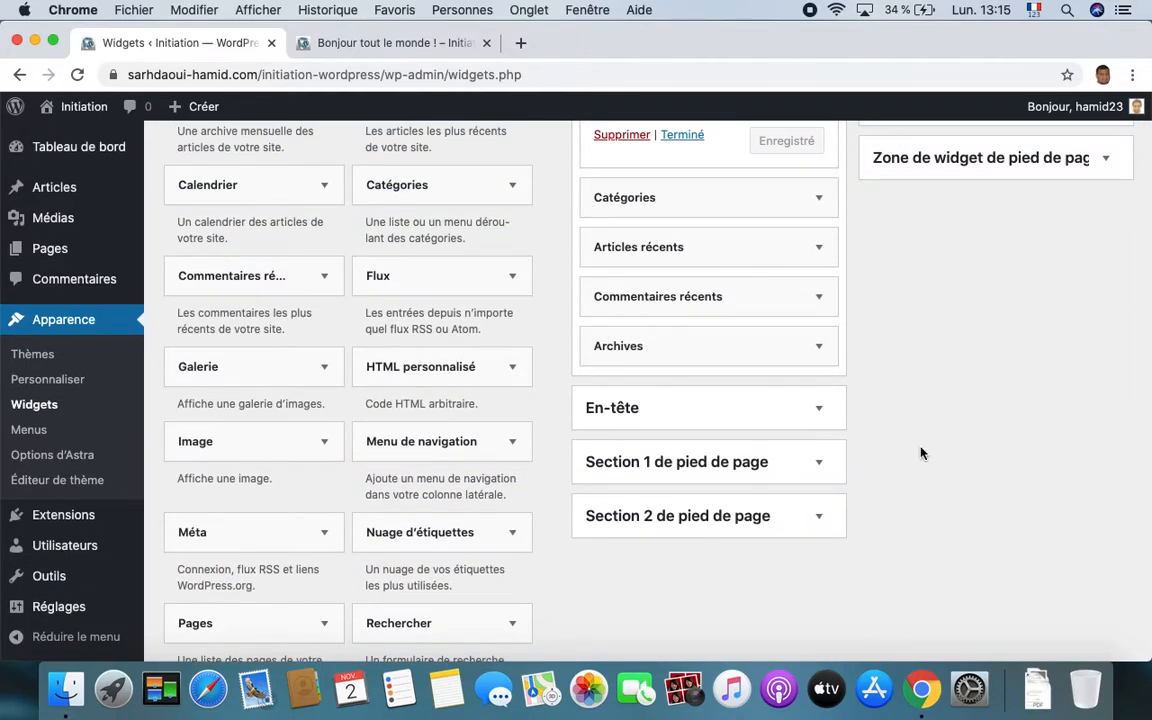
scroll(921, 453, "up", 4)
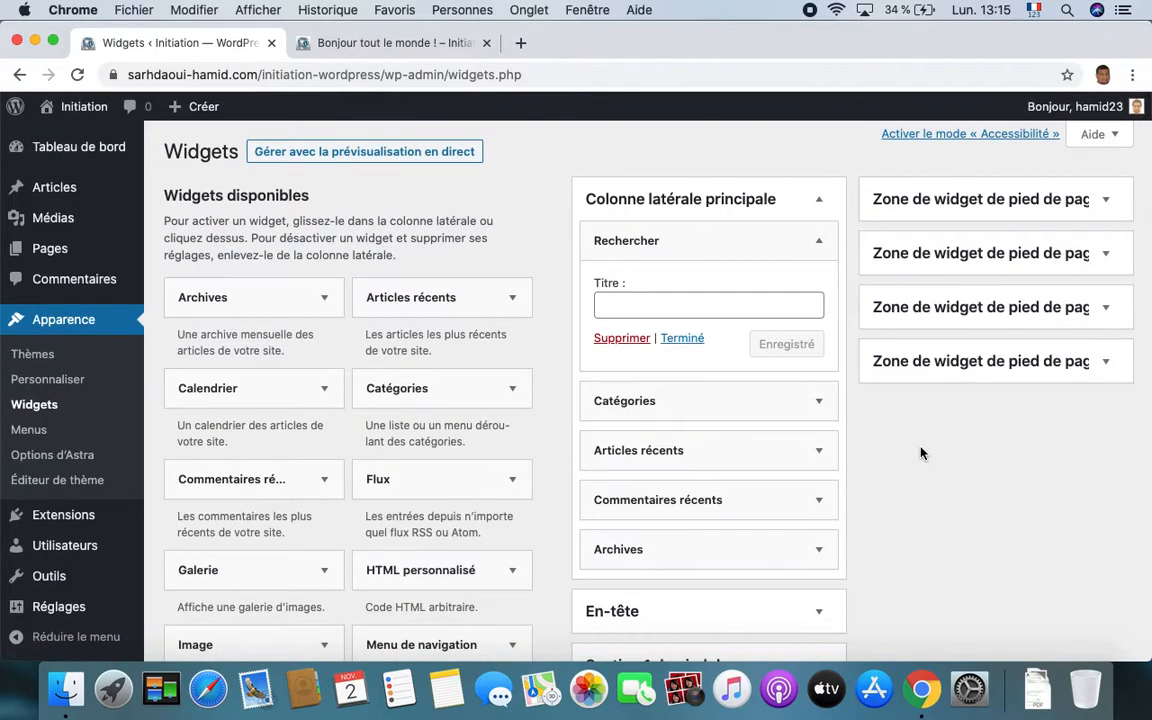
left_click(697, 249)
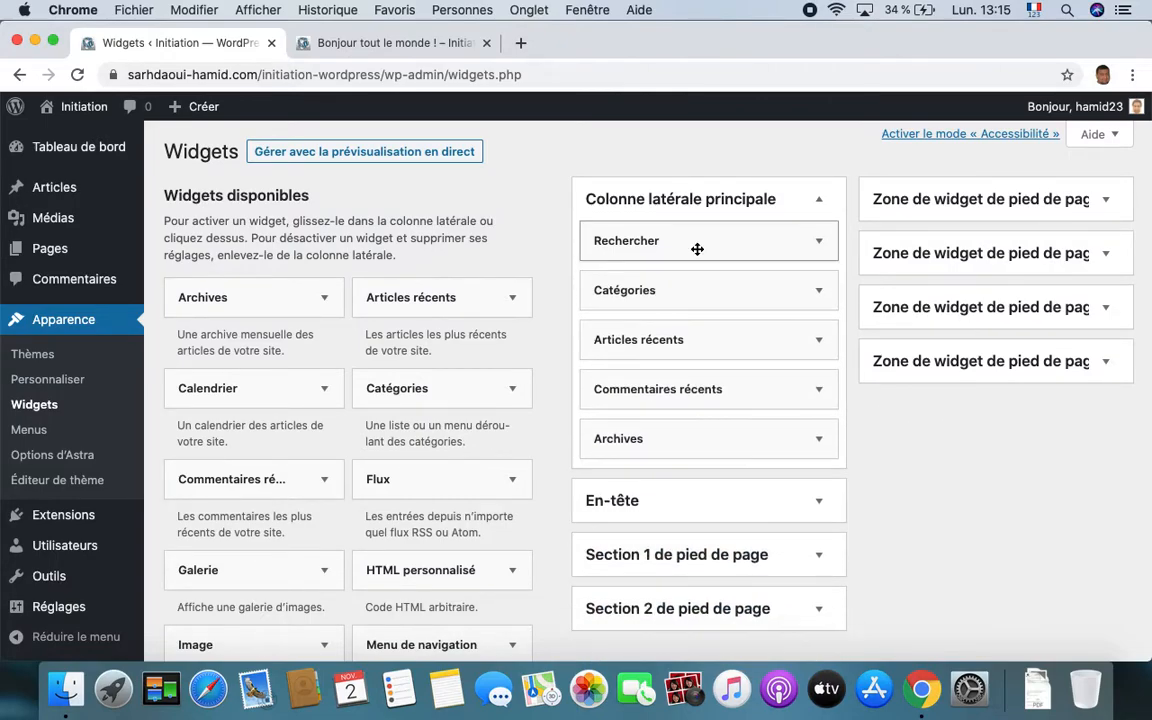
Look over the Widgets désactivés area below the available widgets and reopen the Widgets management page.
scroll(733, 465, "down", 10)
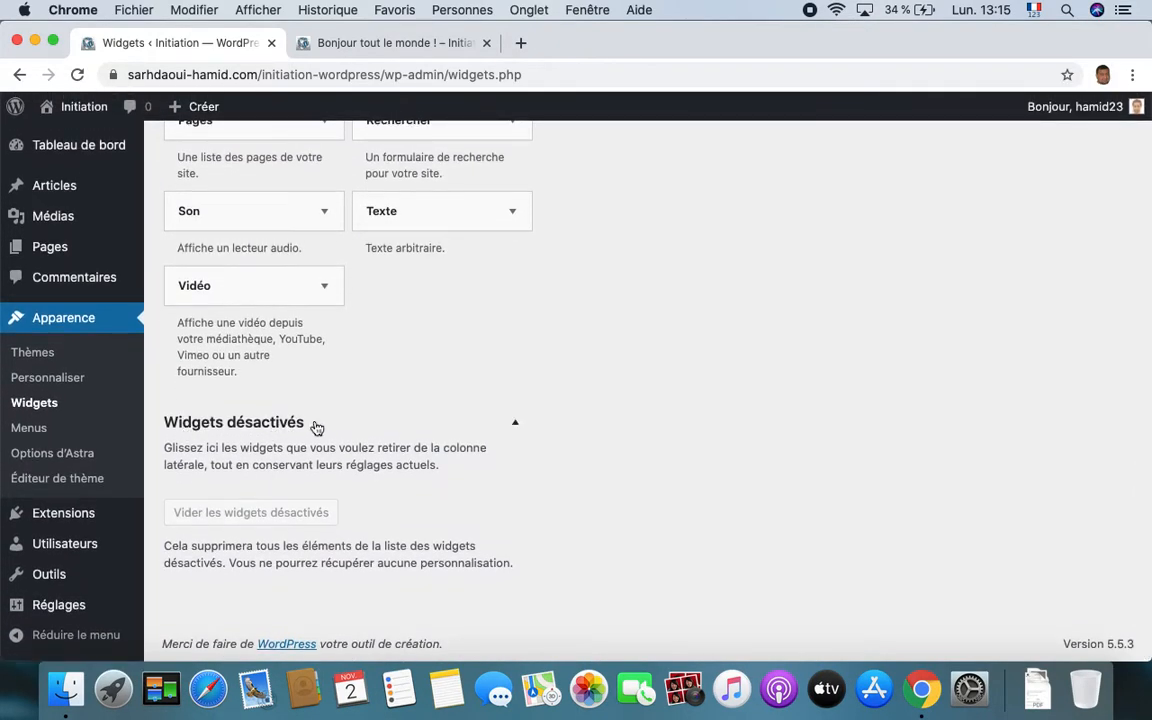
scroll(520, 400, "up", 2)
scroll(520, 400, "up", 5)
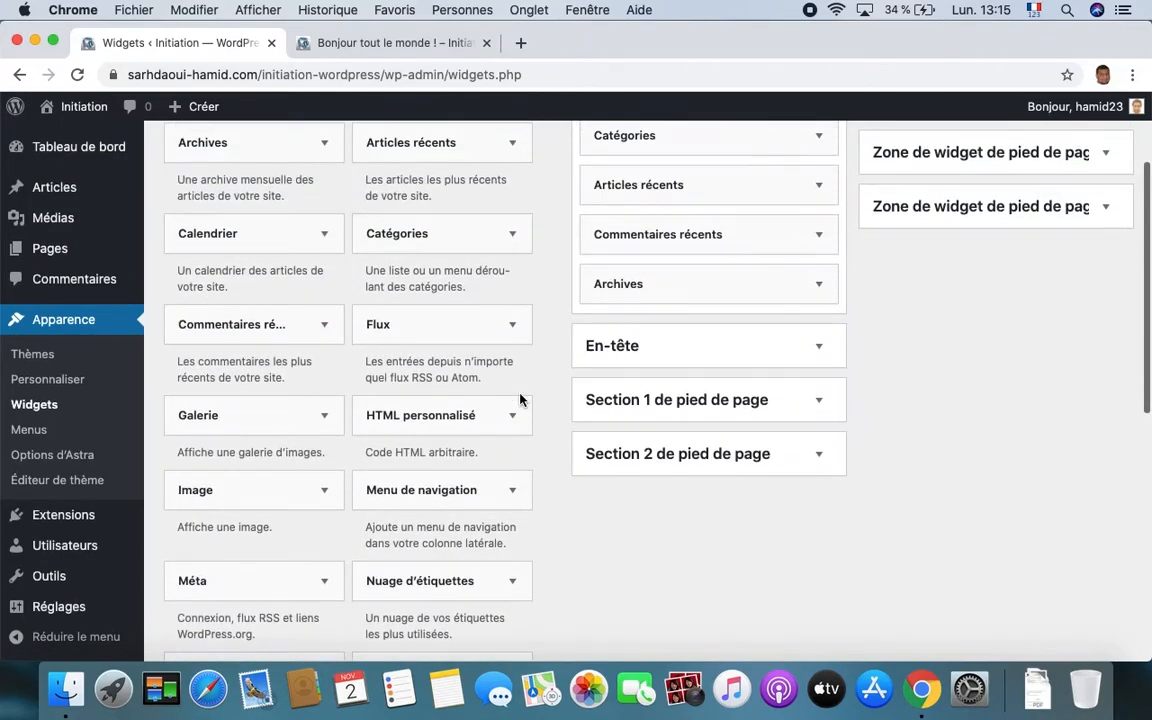
scroll(522, 399, "down", 6)
scroll(520, 400, "left", 5)
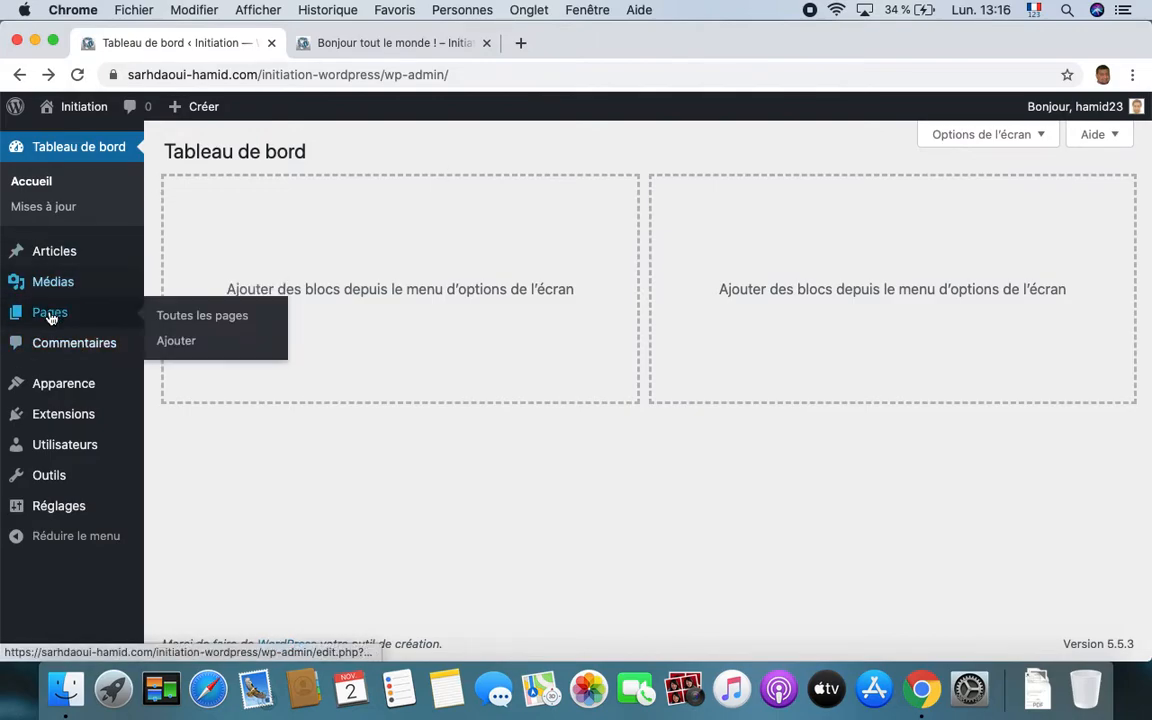
mouse_move(67, 391)
left_click(168, 441)
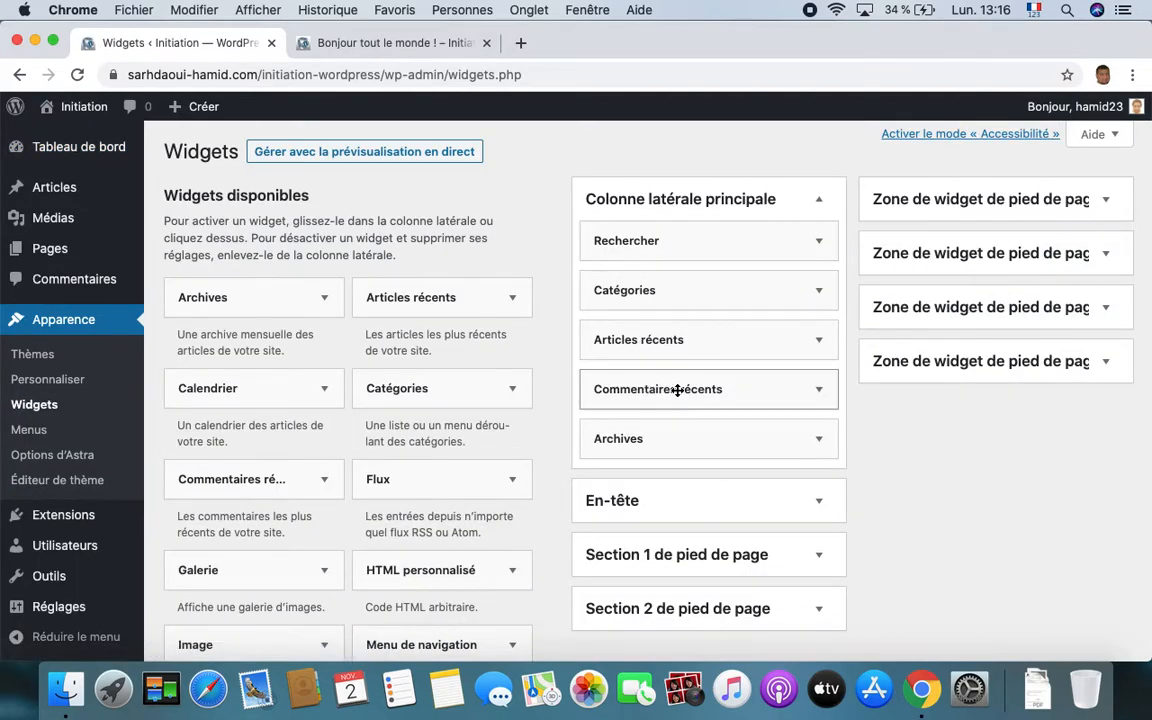
View the Commentaires récents widget's settings and move the widget from Colonne latérale principale to Widgets désactivés.
left_click(785, 388)
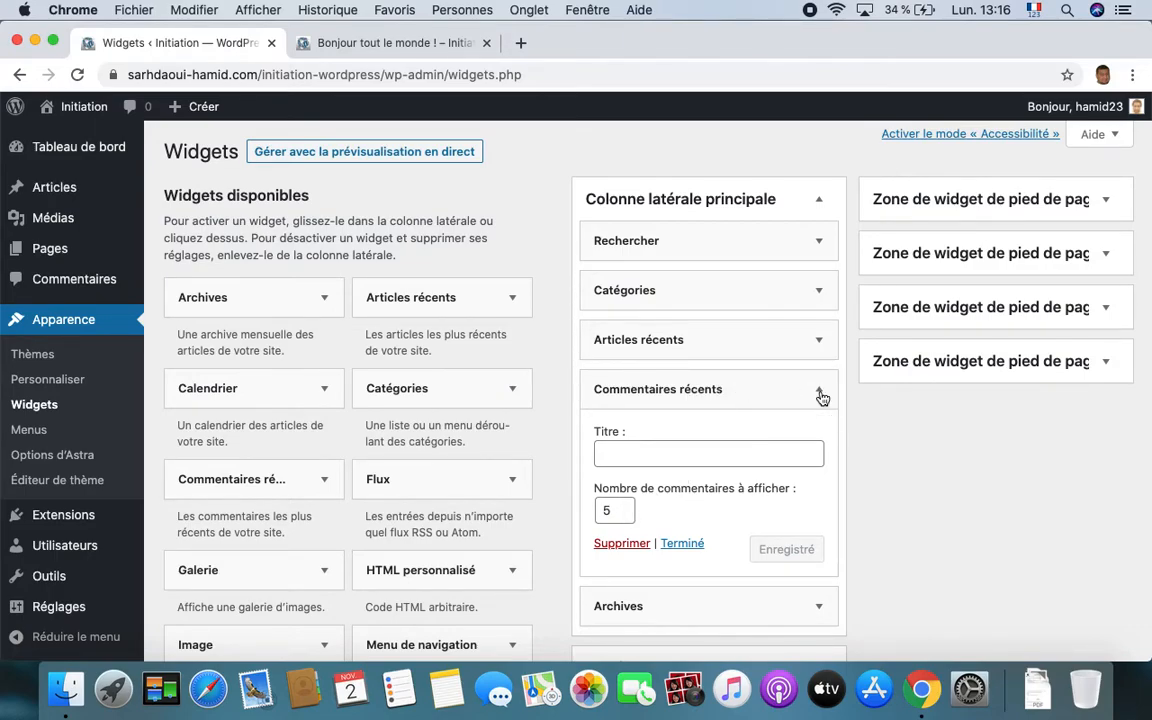
left_click(777, 390)
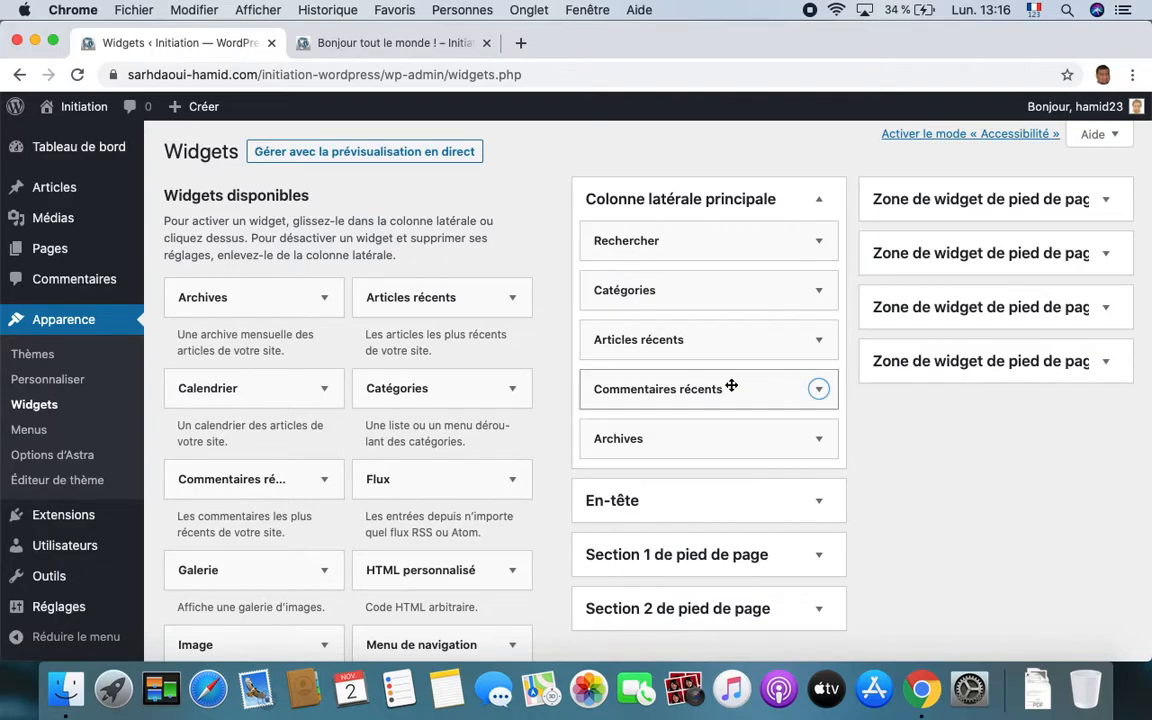
scroll(705, 393, "down", 3)
left_click_drag(686, 254, 275, 655)
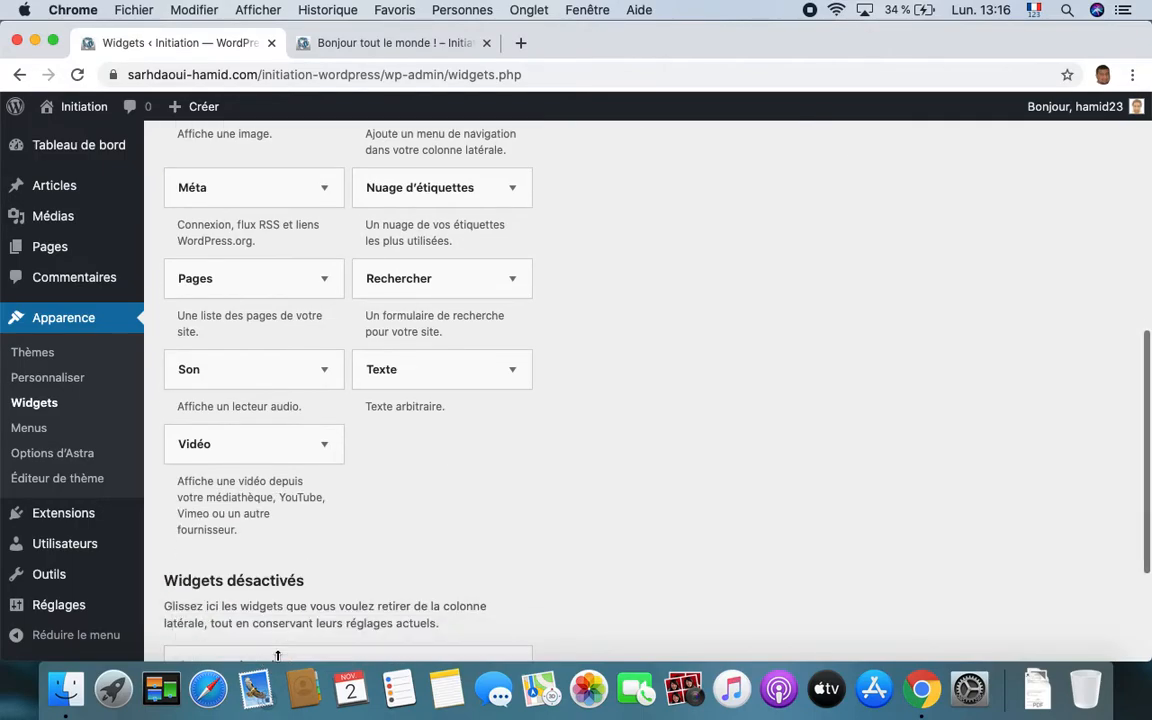
scroll(432, 568, "down", 3)
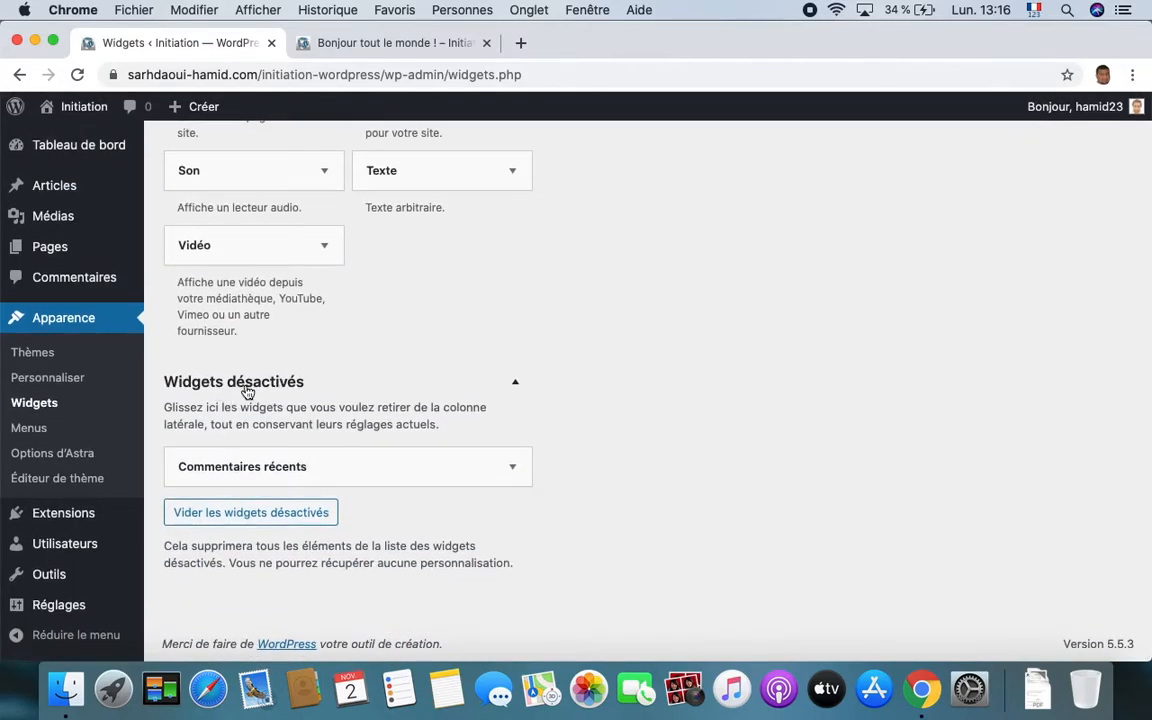
Check the deactivated Commentaires récents widget's settings and move it back to Colonne latérale principale, directly below Catégories.
left_click(512, 466)
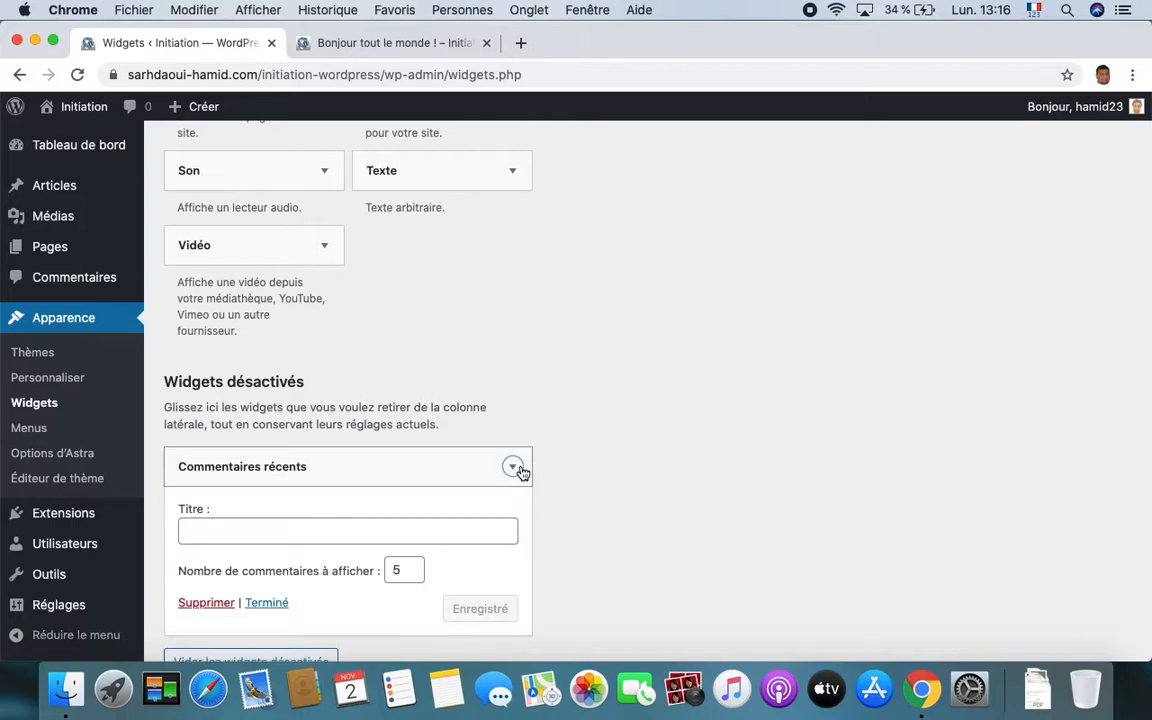
scroll(522, 500, "down", 3)
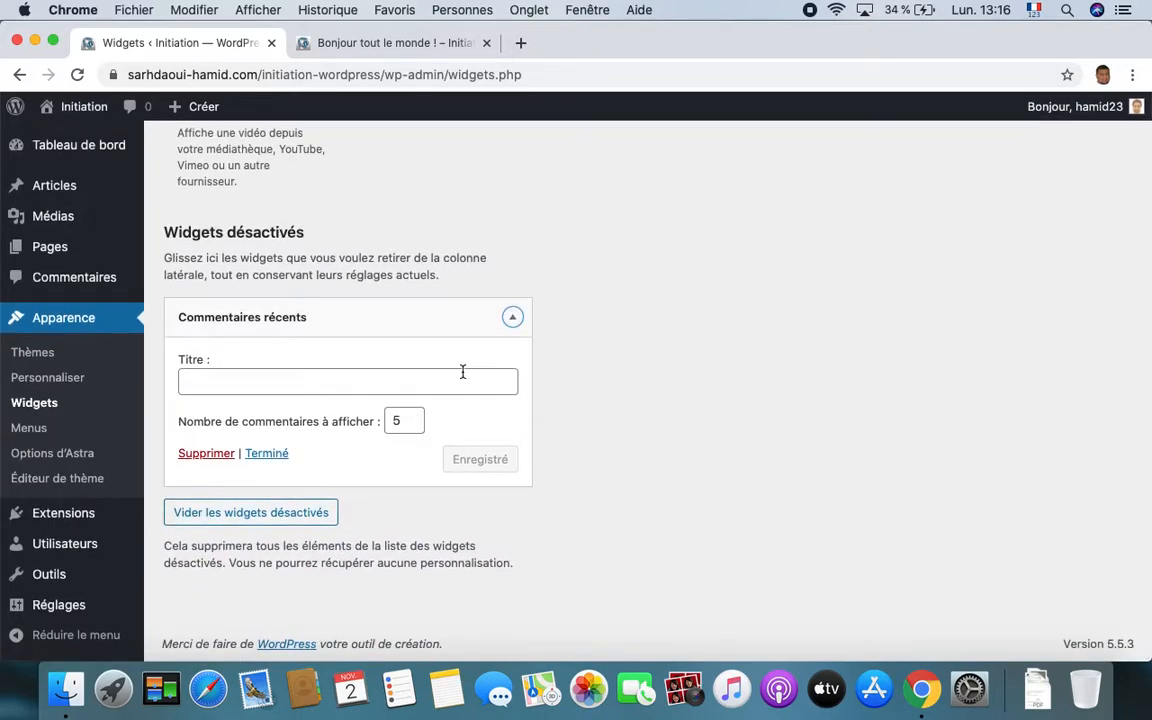
left_click(512, 316)
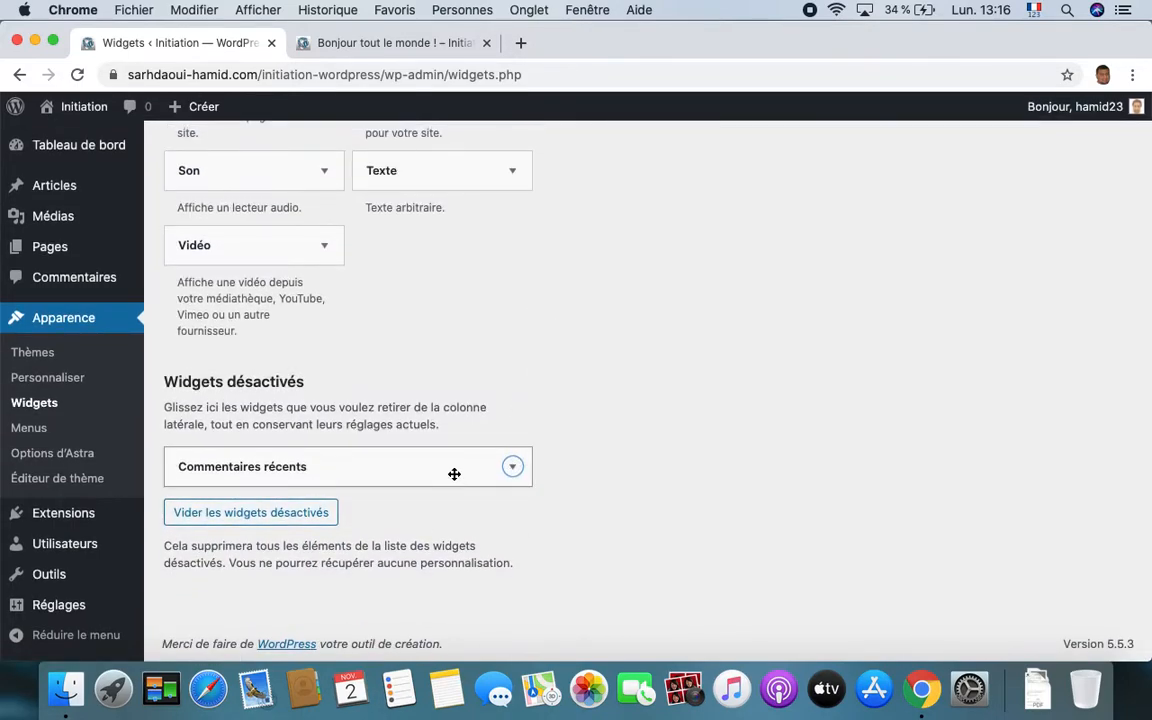
left_click_drag(430, 473, 797, 343)
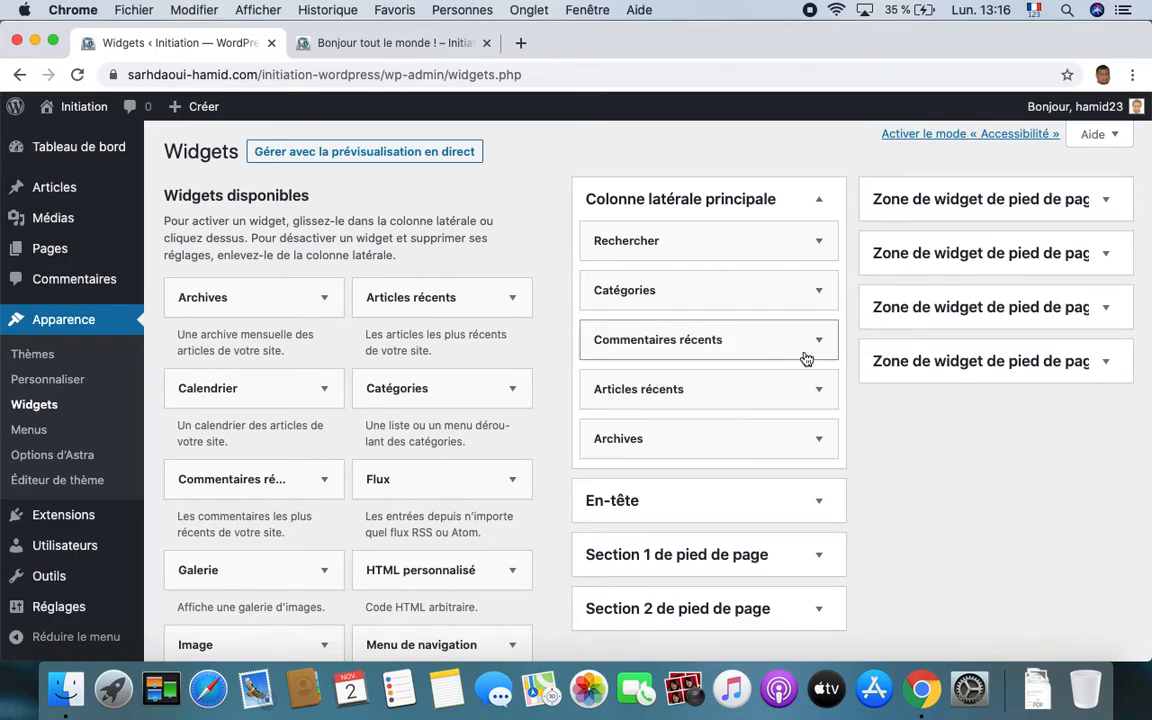
Check the Widgets désactivés area and view the placement options of the available Commentaires récents widget without adding it.
scroll(352, 612, "down", 10)
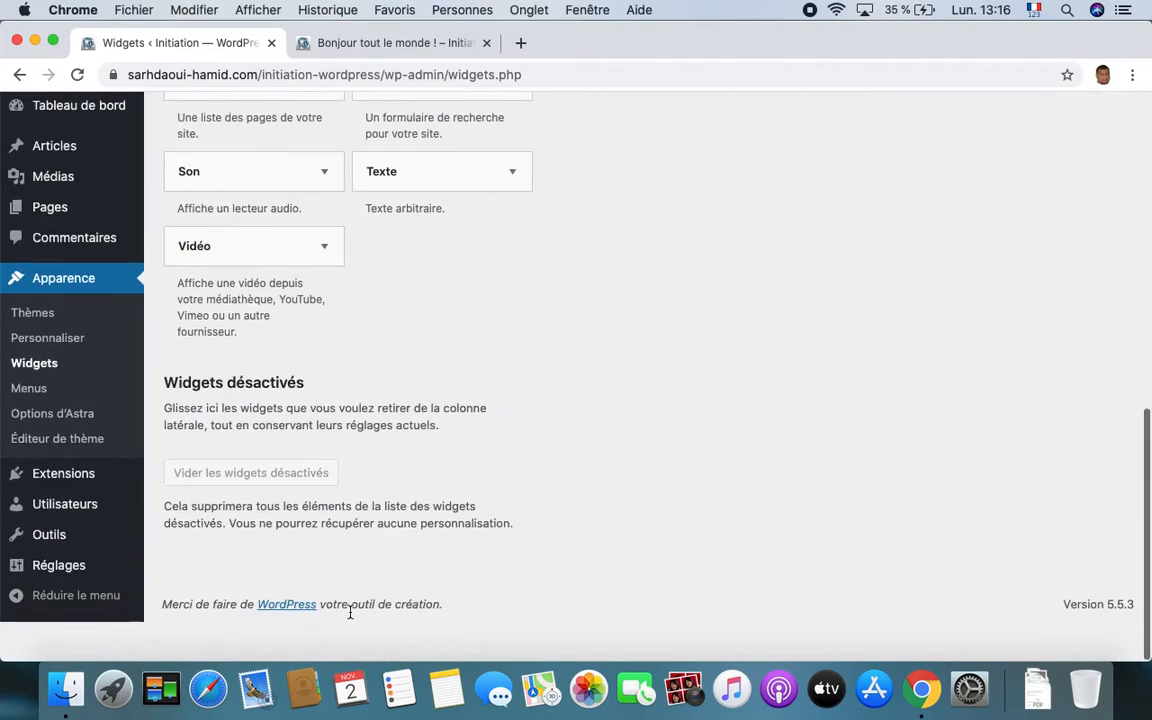
scroll(477, 313, "up", 10)
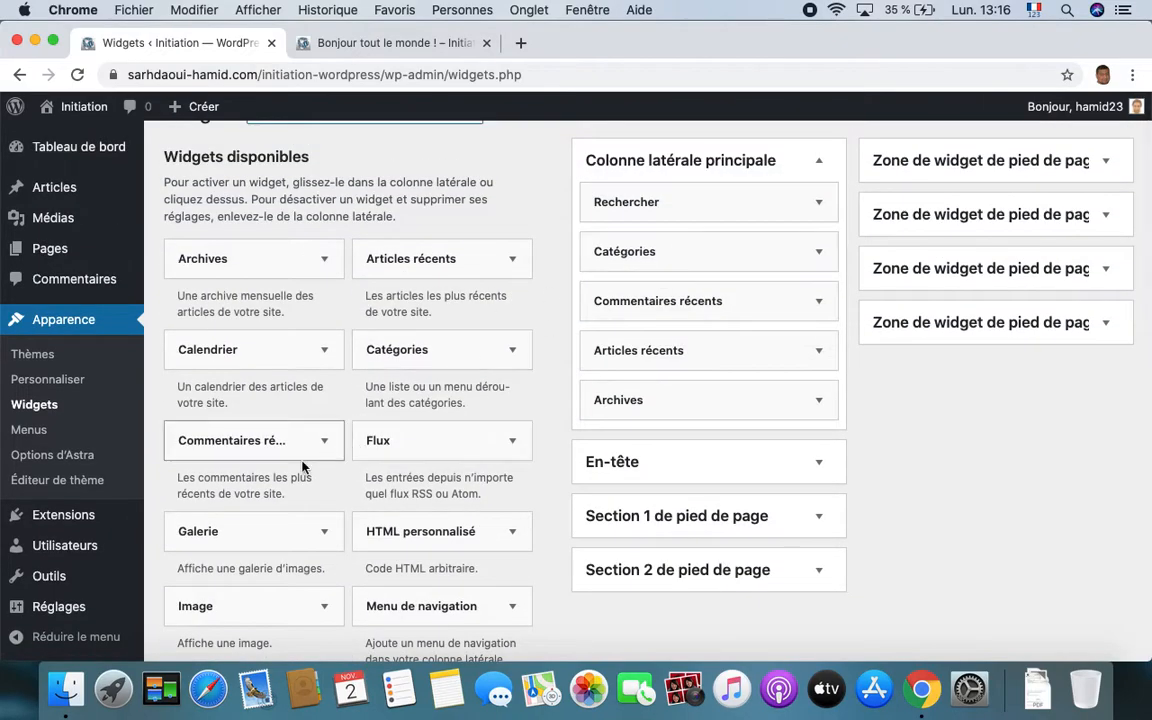
left_click(322, 446)
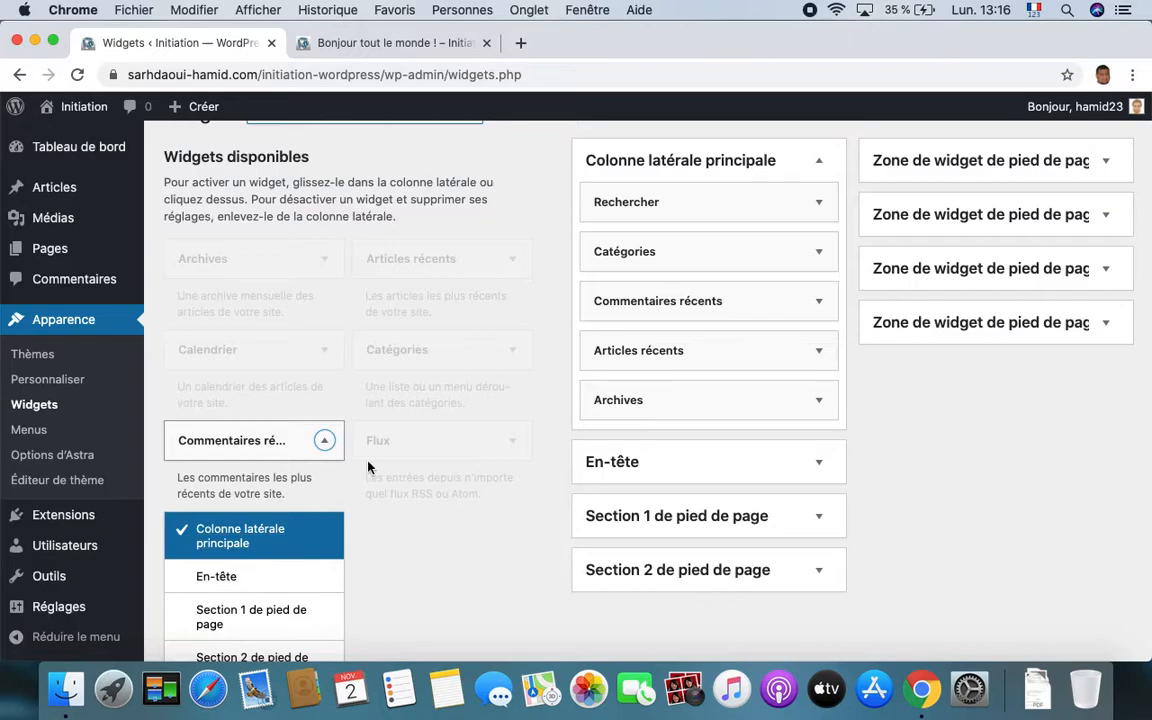
left_click(979, 467)
left_click(287, 445)
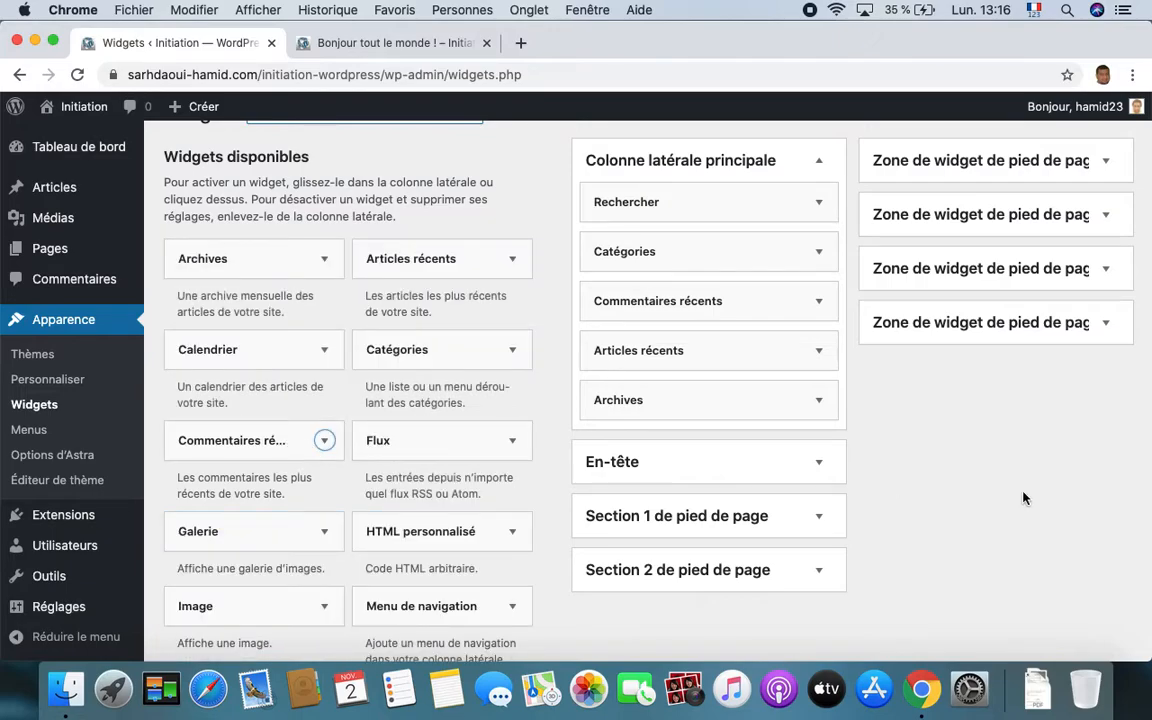
Inspect the contents of the En-tête, Section 1 de pied de page and Section 2 de pied de page widget areas.
scroll(1024, 497, "up", 2)
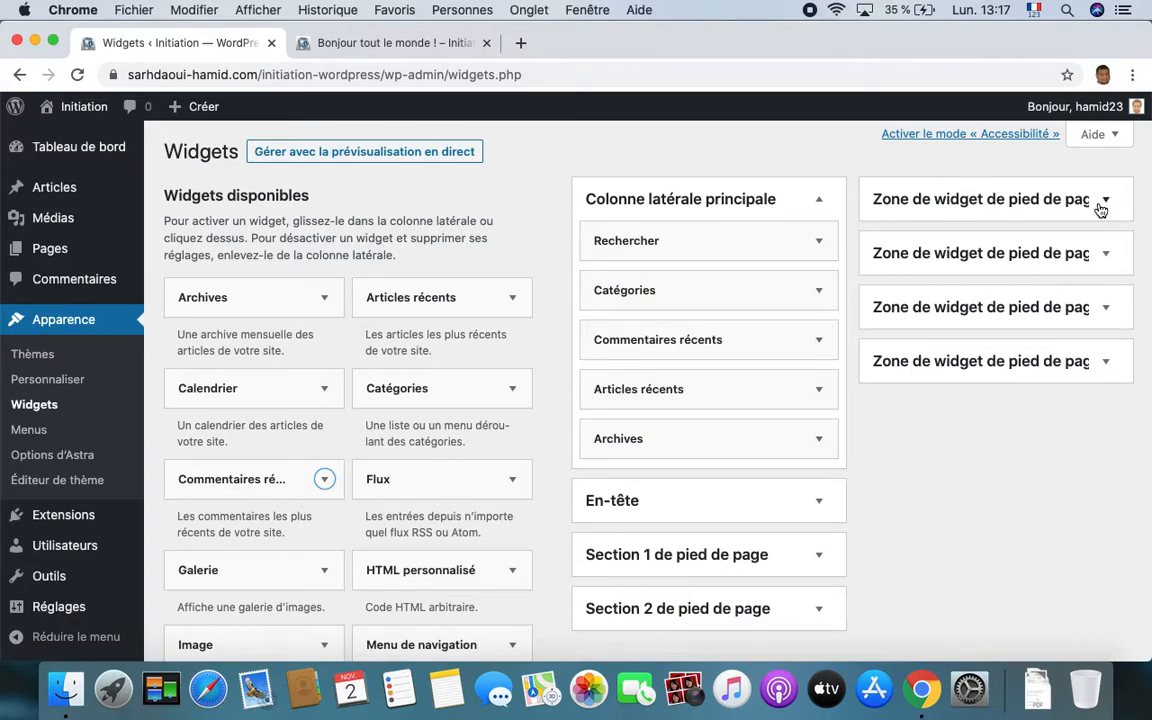
left_click(750, 503)
left_click(751, 505)
scroll(752, 505, "down", 2)
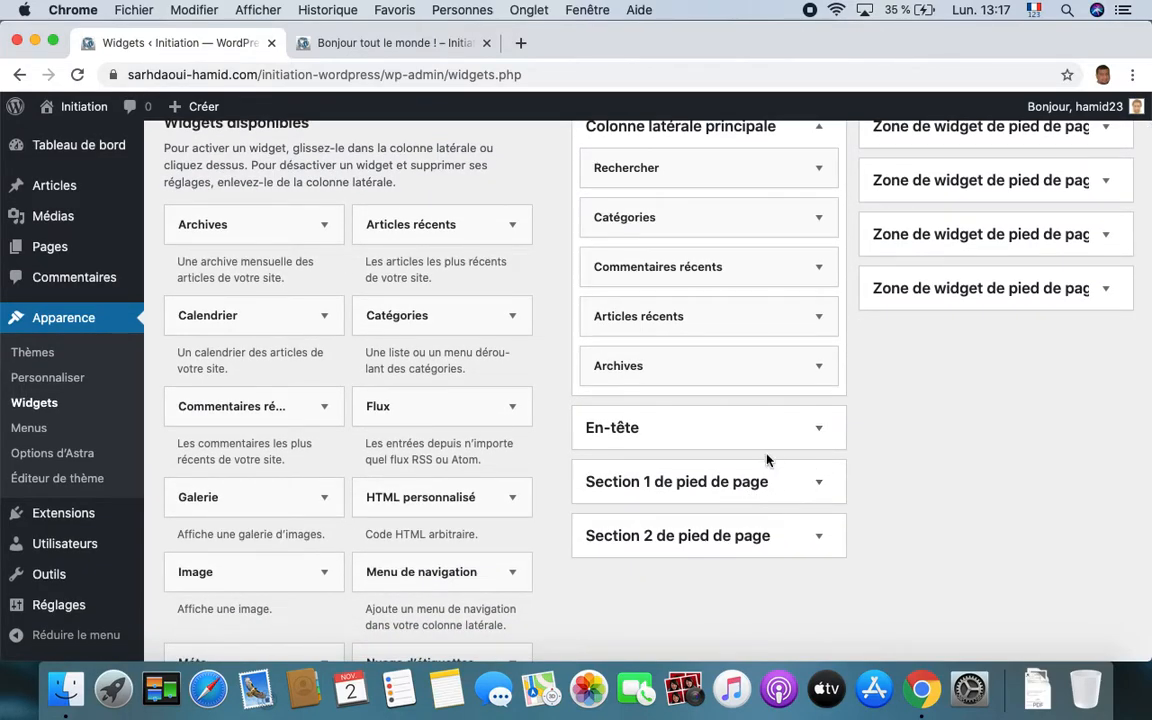
left_click(786, 490)
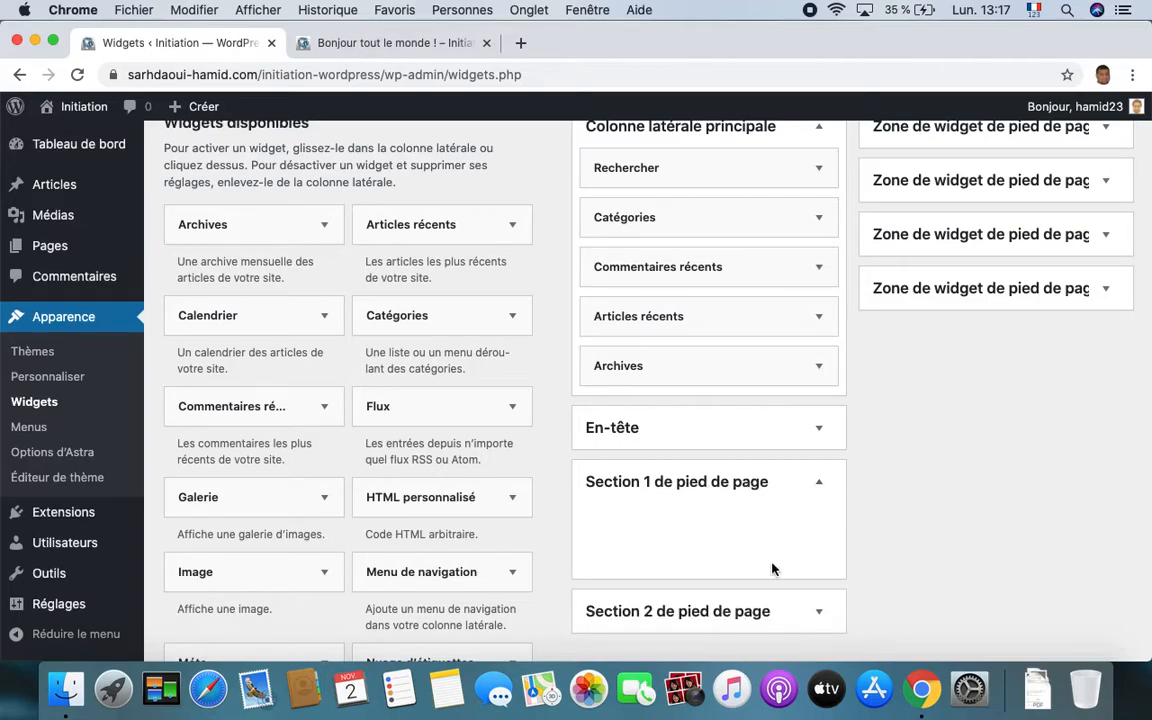
left_click(816, 611)
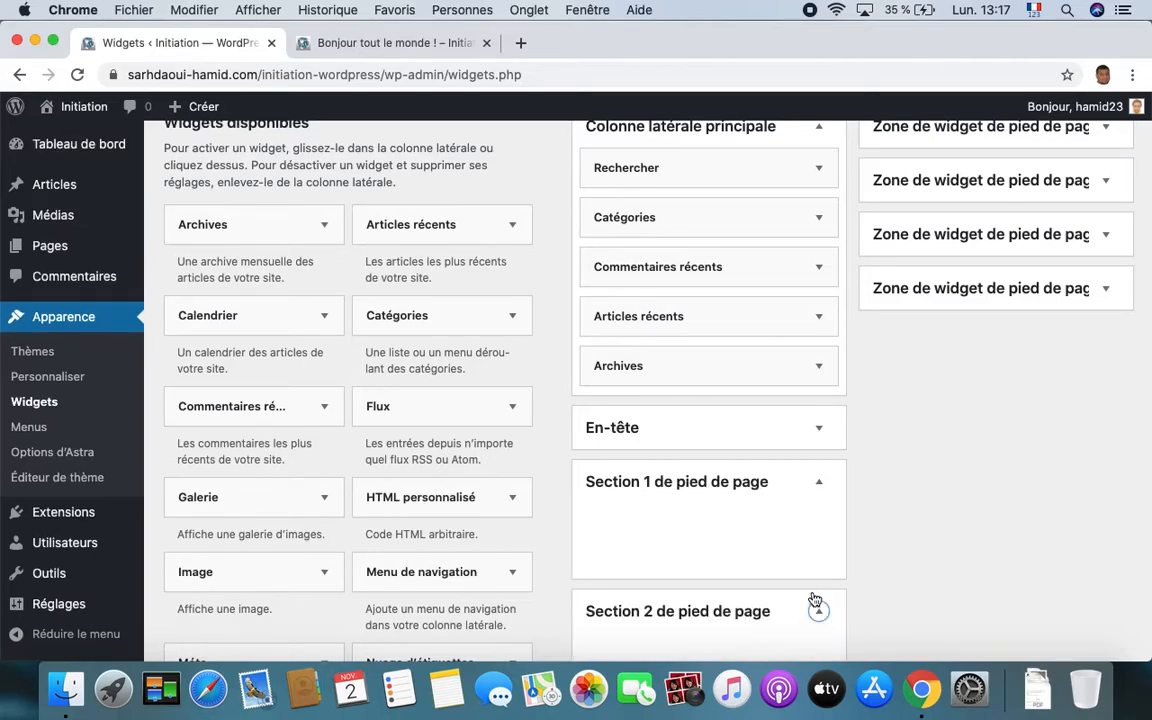
left_click(818, 481)
Examine the footer of the article preview and return to the Widgets page.
left_click(366, 46)
scroll(545, 455, "down", 15)
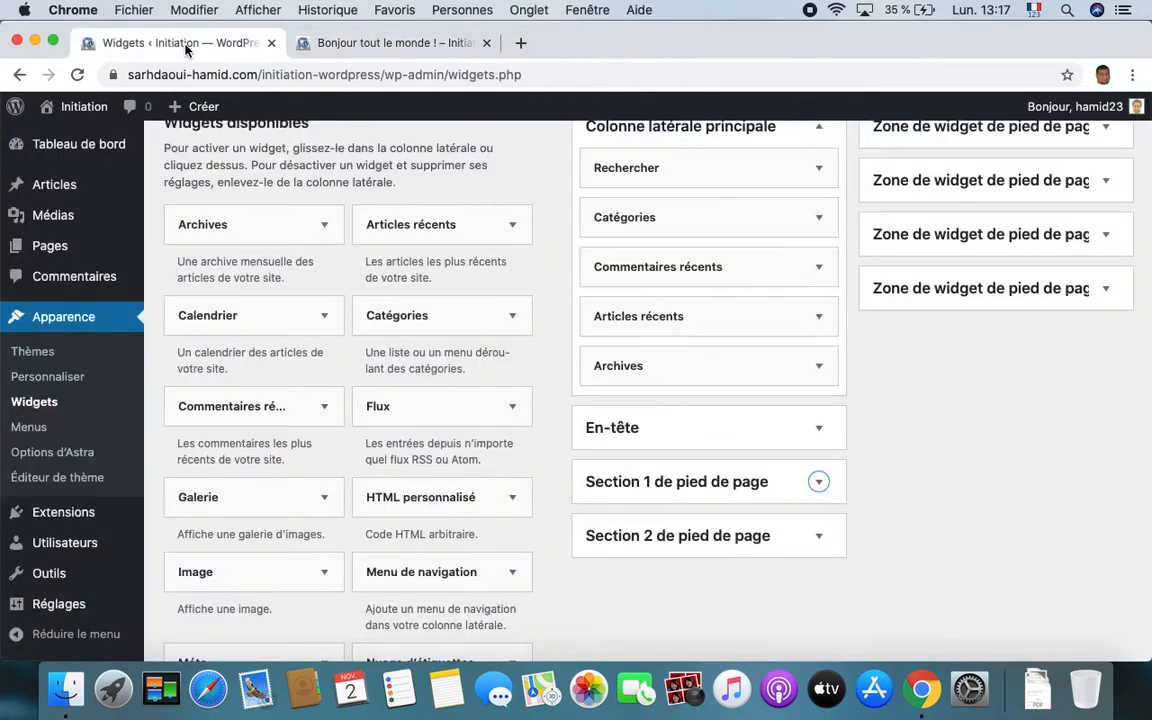
left_click(170, 43)
left_click(373, 46)
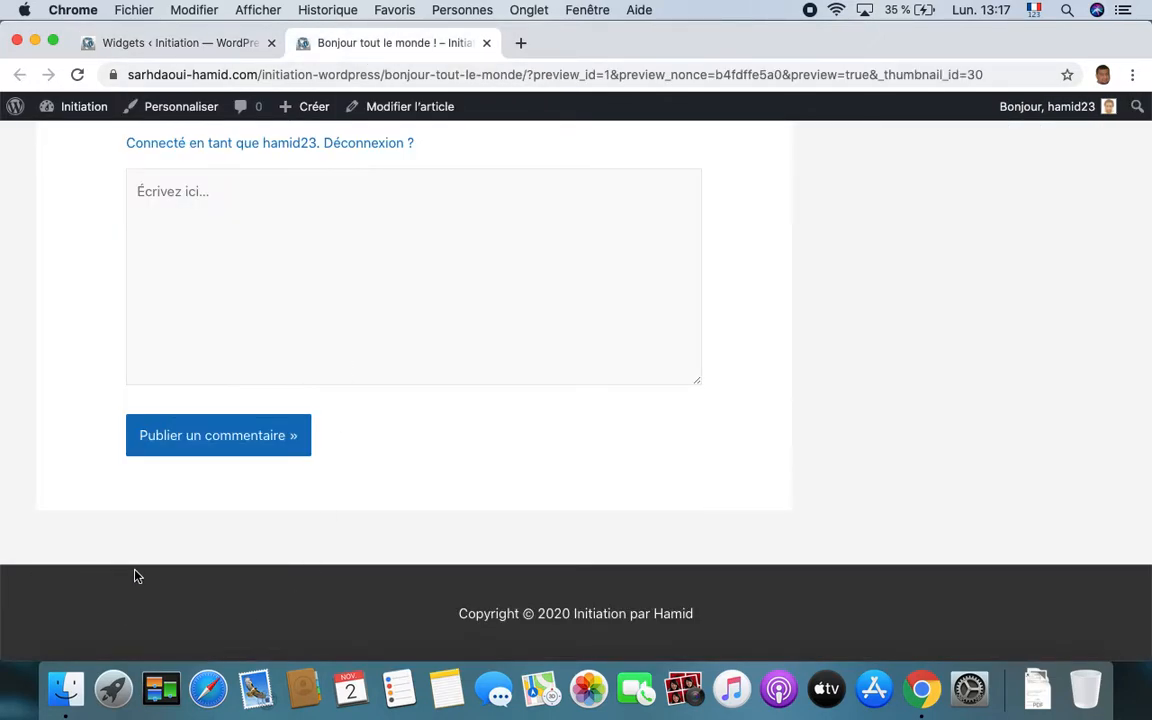
left_click(184, 38)
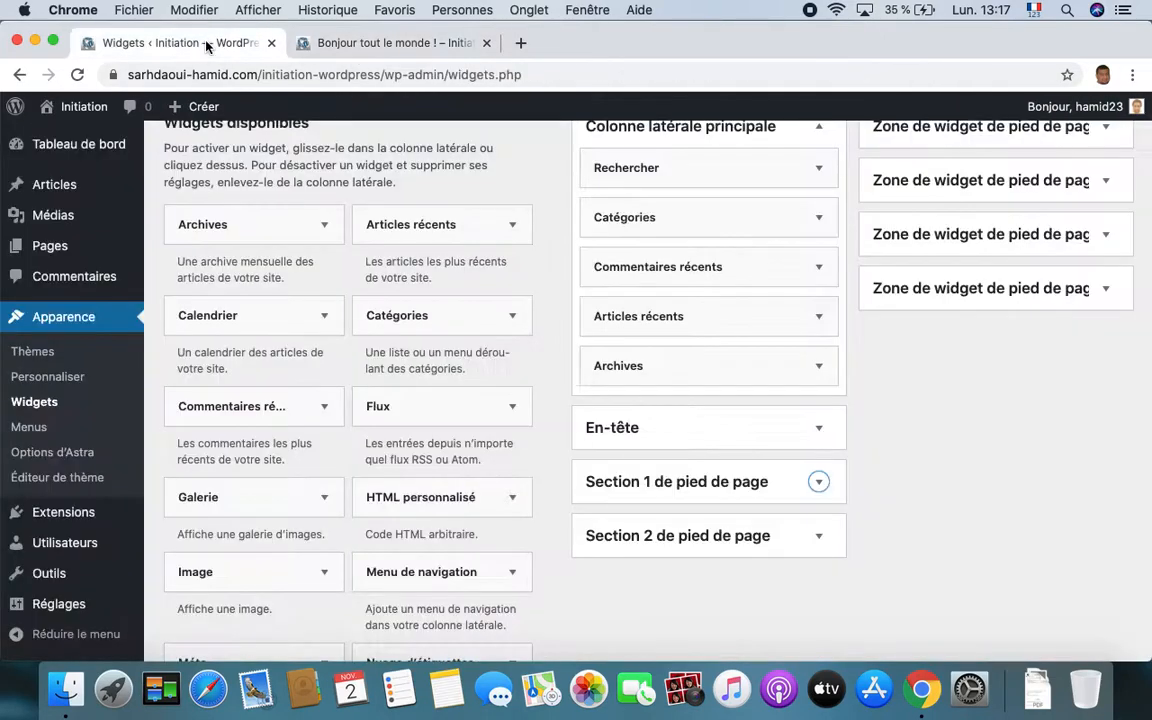
Expand the first Zone de widget de pied de page and delete its image widget titled "Initiation WordPress".
scroll(1086, 228, "up", 2)
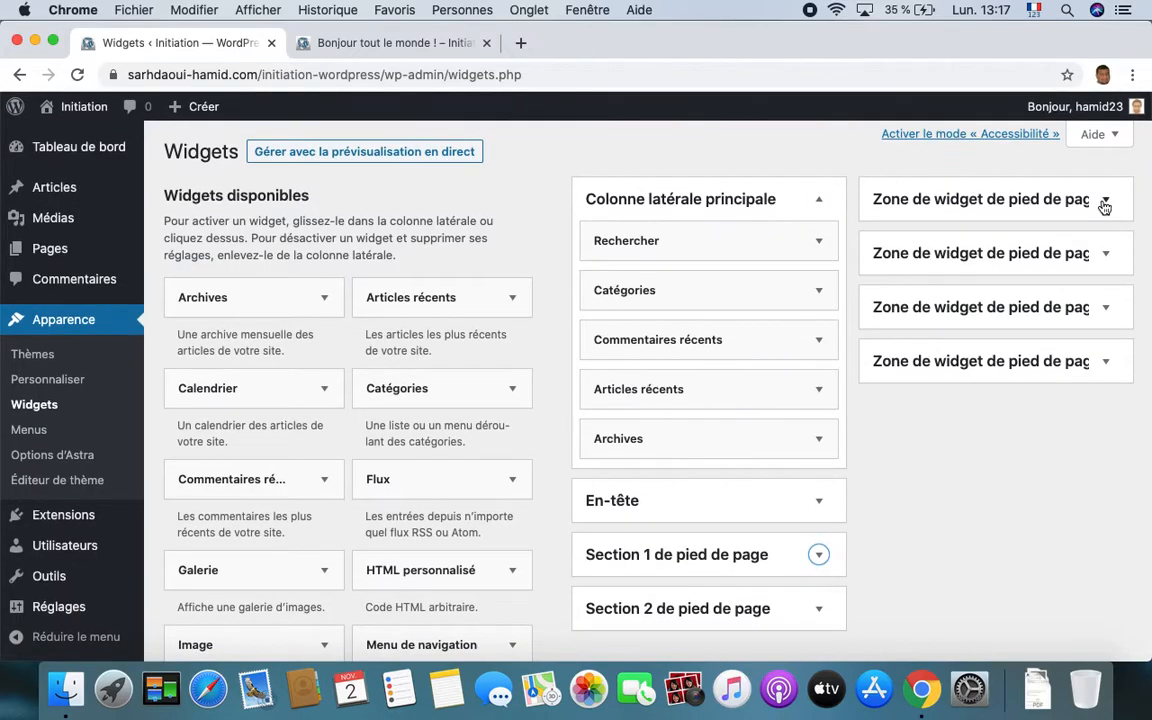
left_click(1105, 200)
left_click(1104, 246)
scroll(934, 600, "down", 3)
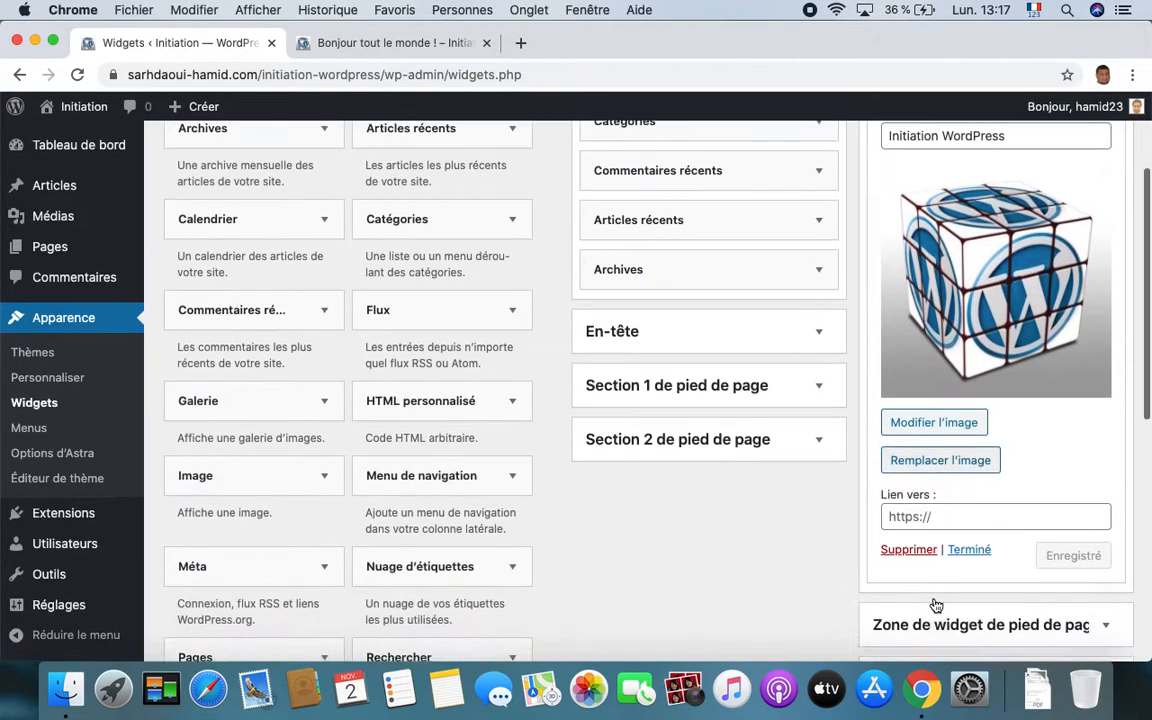
left_click(913, 500)
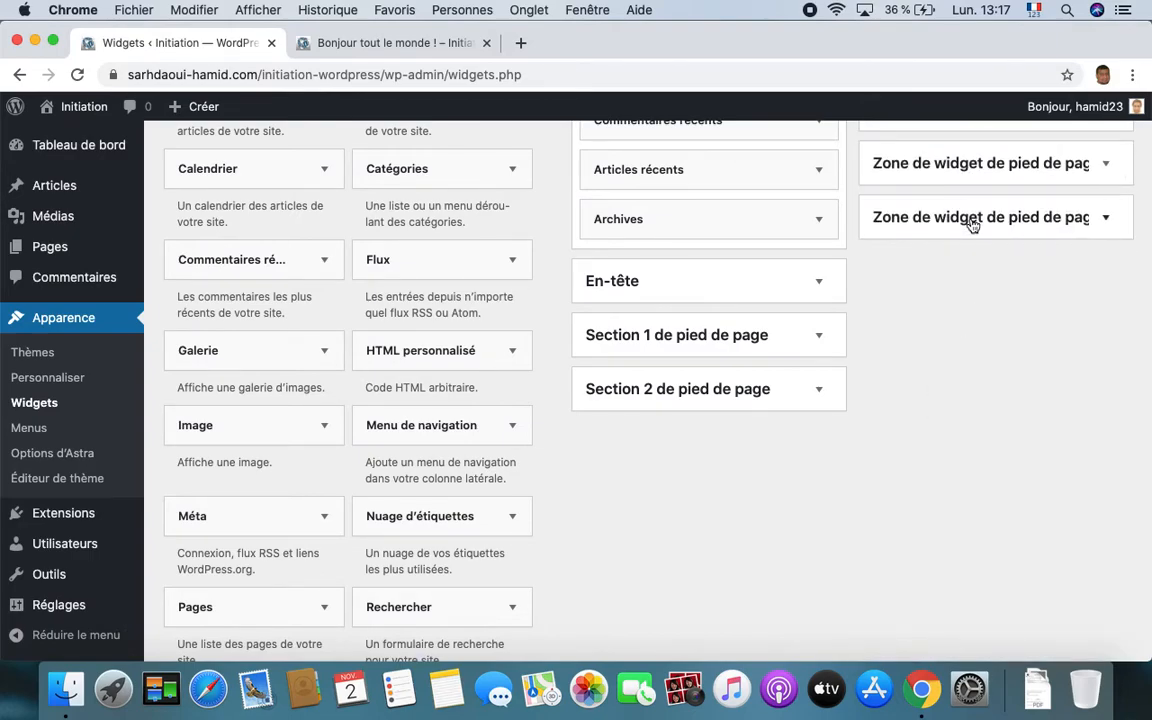
Expand the second, third and fourth Zone de widget de pied de page areas.
scroll(972, 226, "up", 5)
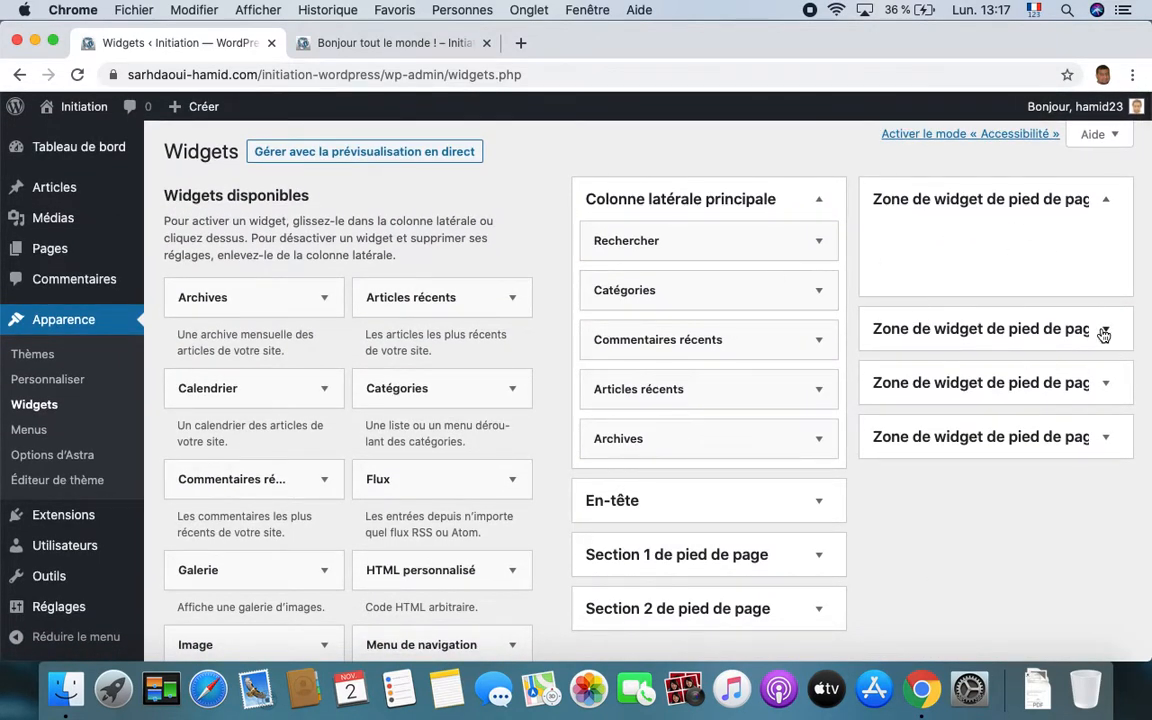
left_click(1104, 331)
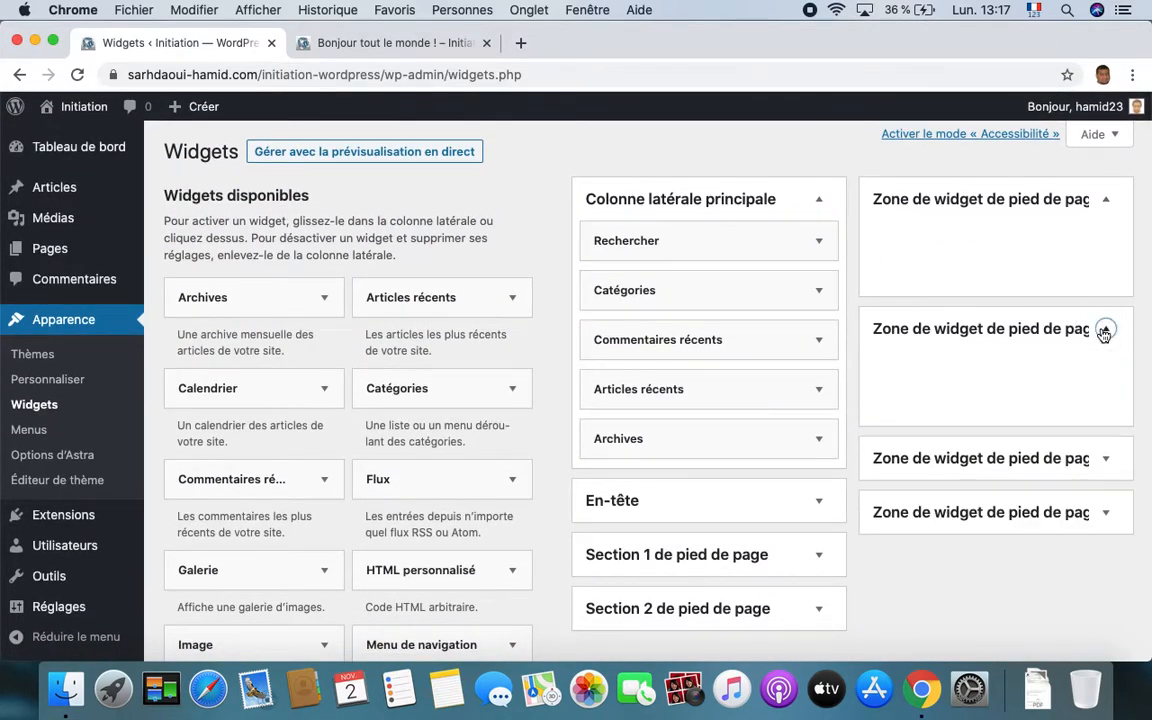
left_click(1104, 458)
left_click(1106, 589)
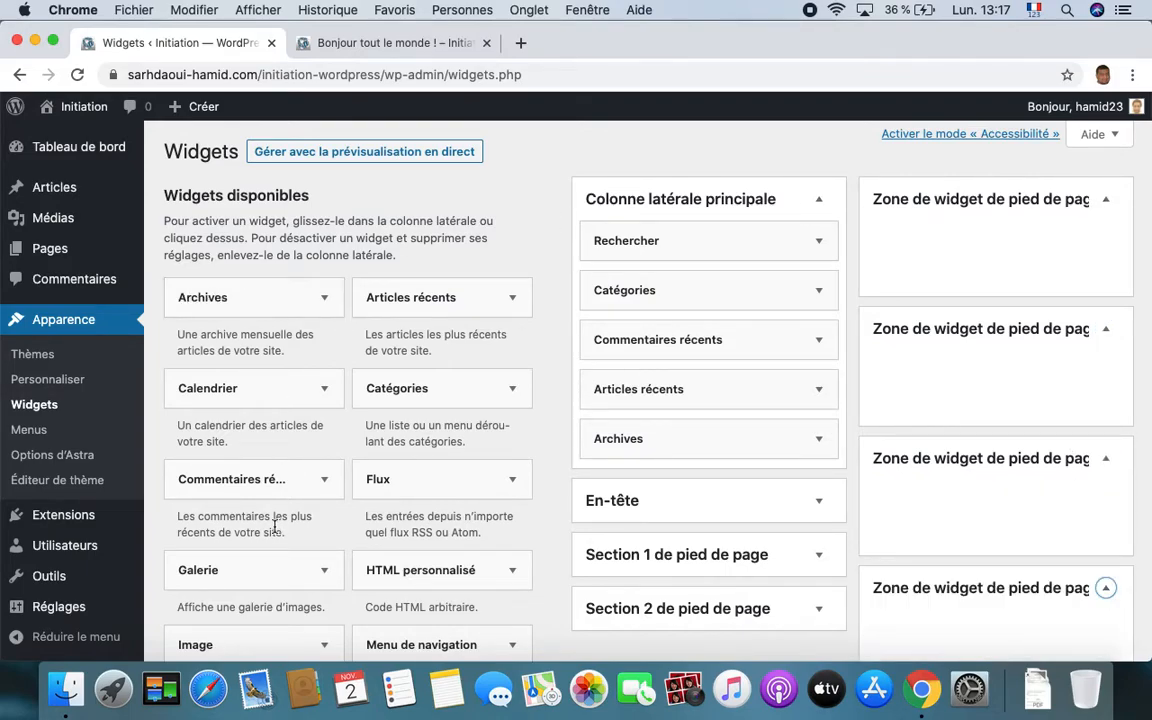
Add the available Image widget to the first Zone de widget de pied de page.
scroll(246, 482, "down", 2)
left_click_drag(231, 550, 957, 139)
scroll(437, 211, "down", 3)
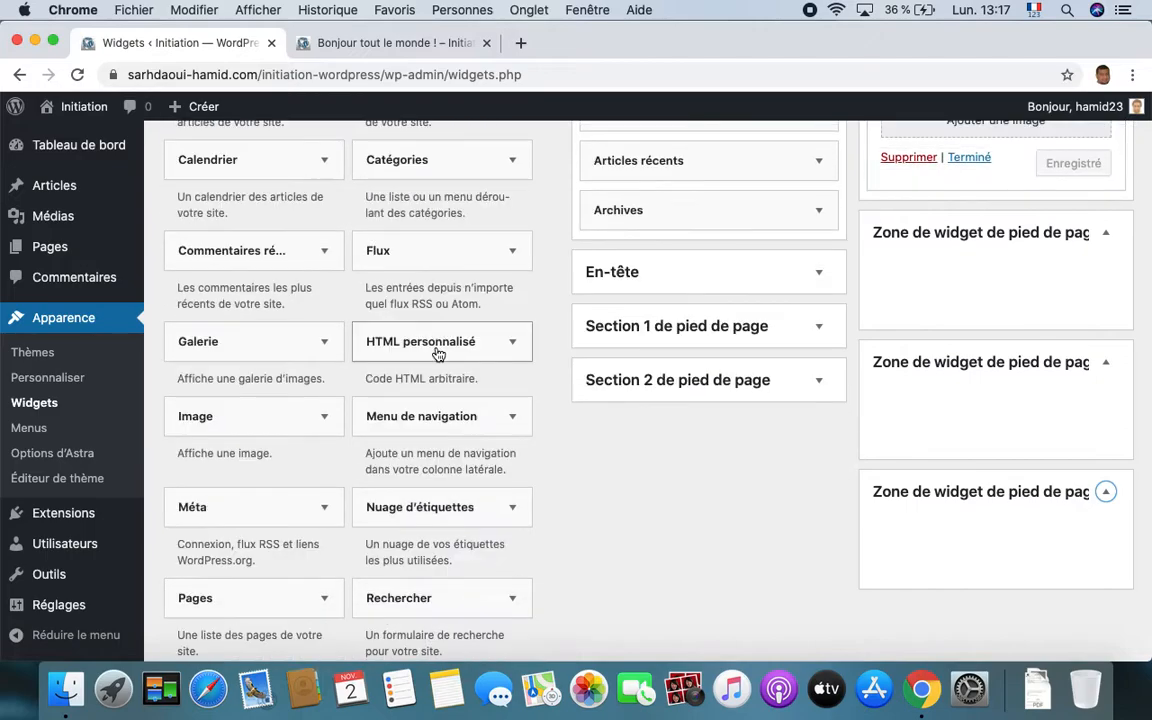
scroll(681, 234, "up", 3)
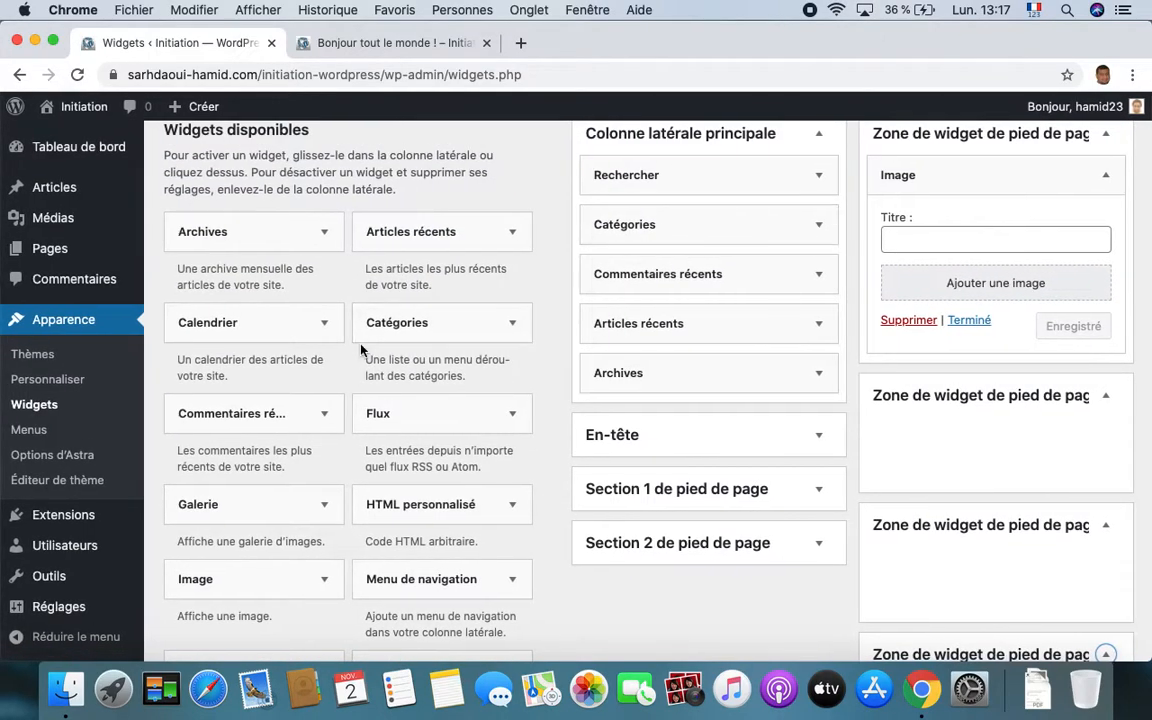
scroll(1010, 213, "up", 2)
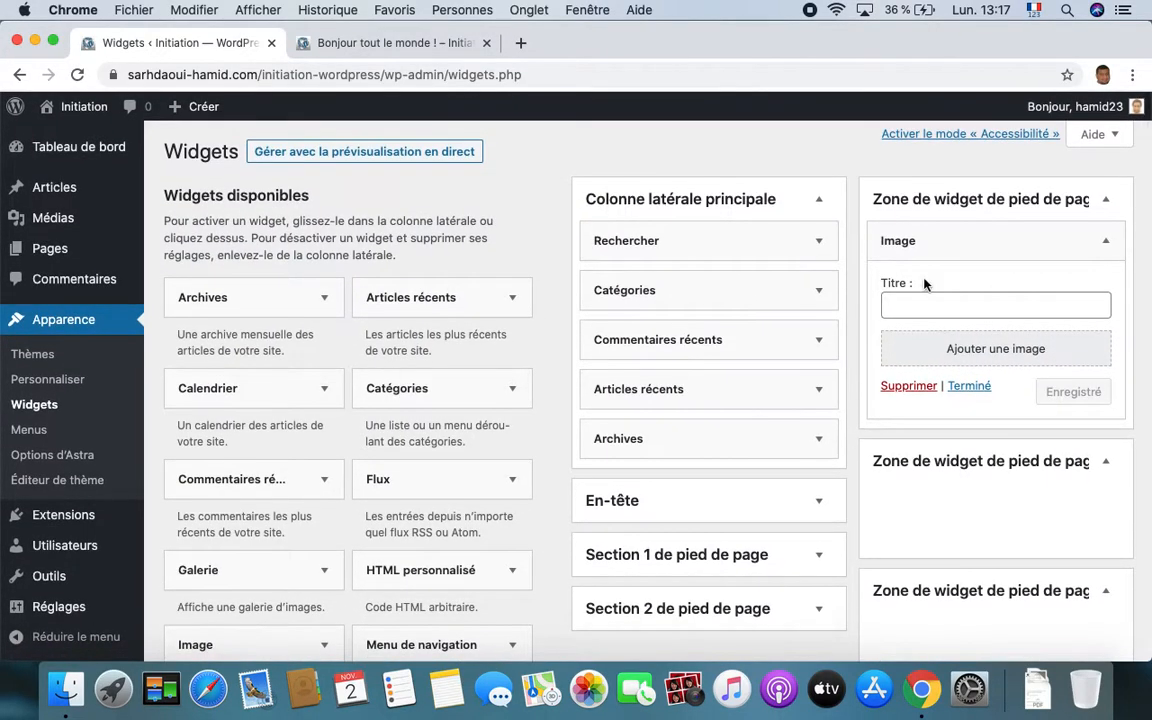
Title the new footer Image widget "Initiation WordPress".
left_click(942, 310)
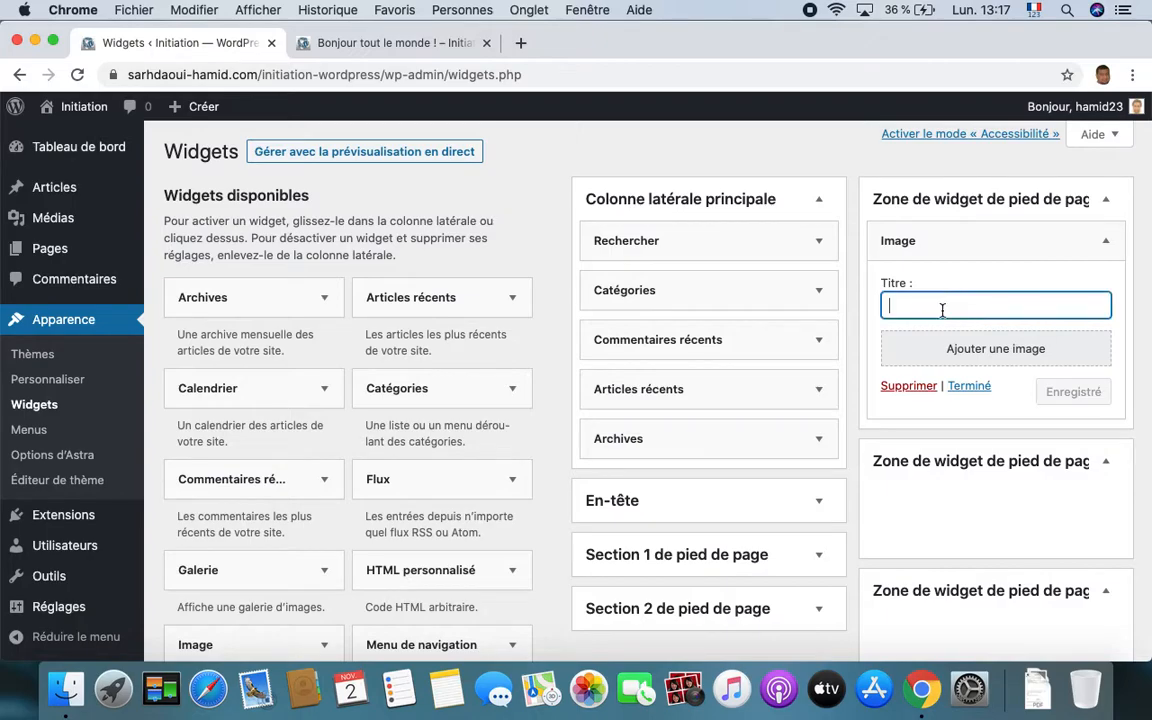
type("Intiation")
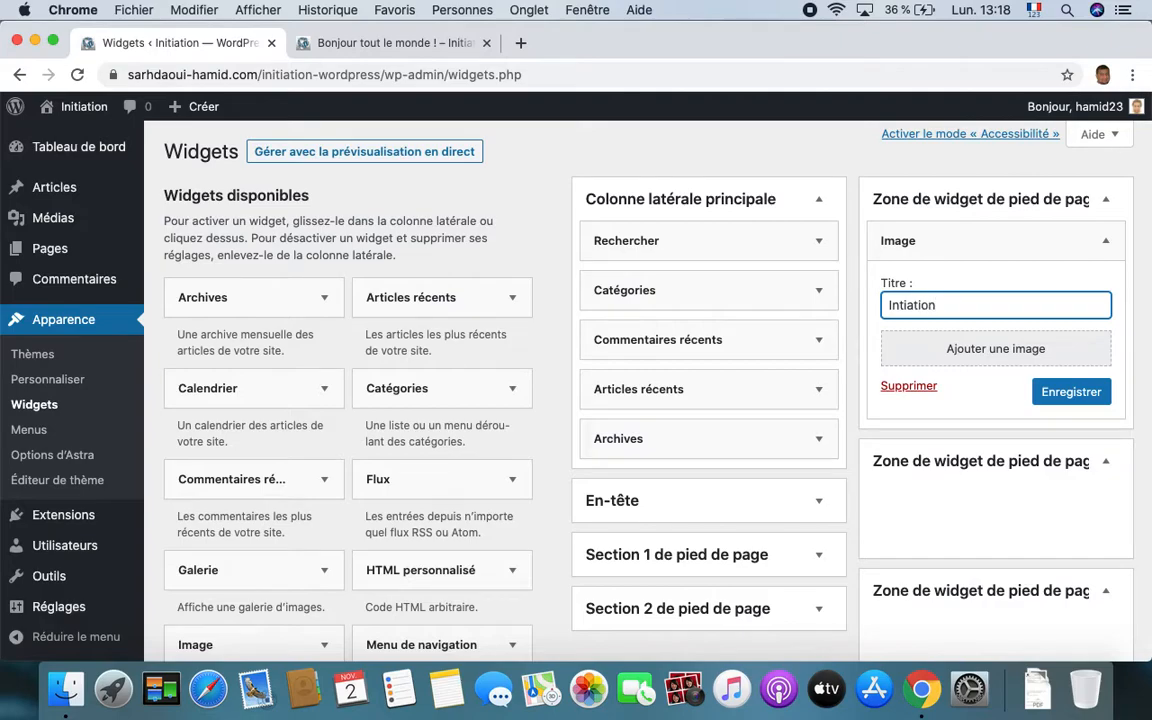
left_click(900, 306)
type("io")
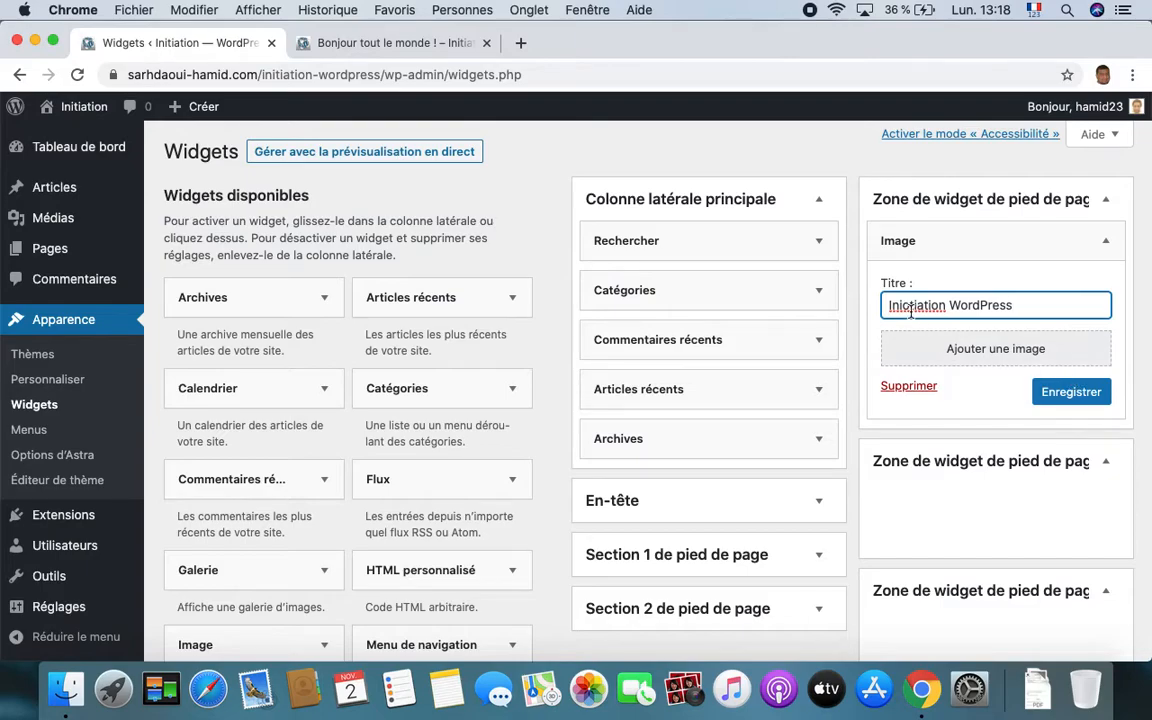
key("BackSpace")
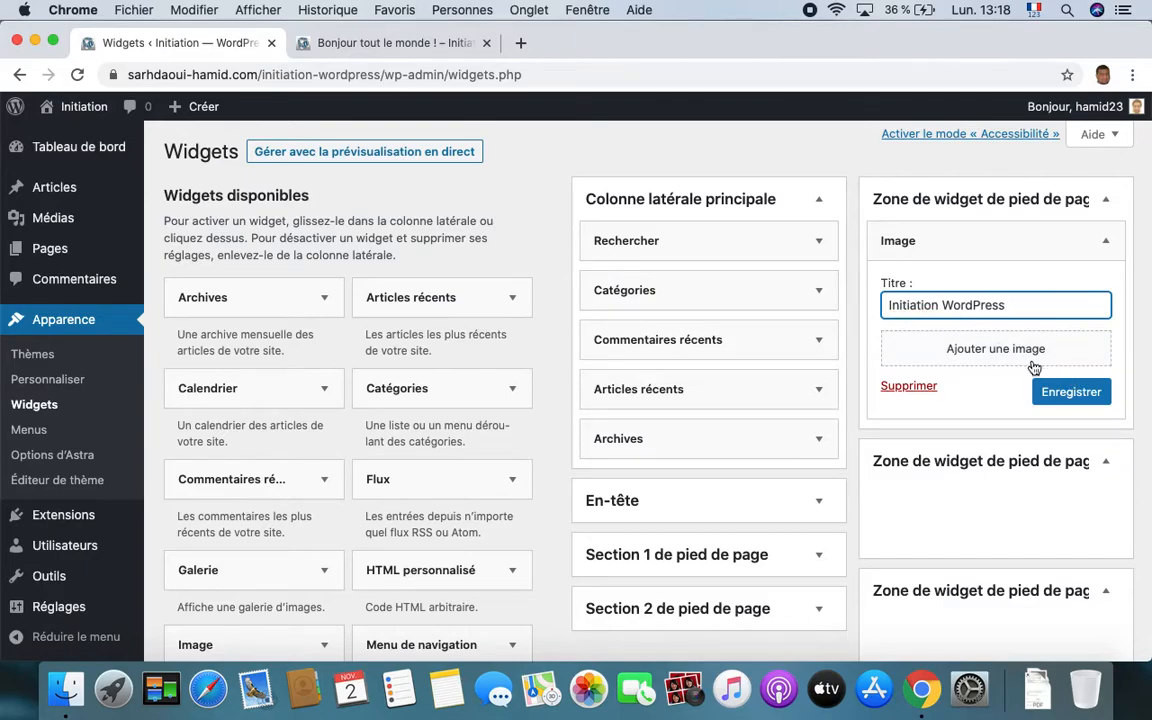
Insert the WordPress cube picture from the media library into the footer Image widget and save the widget.
left_click(1000, 350)
left_click(476, 294)
left_click(1045, 609)
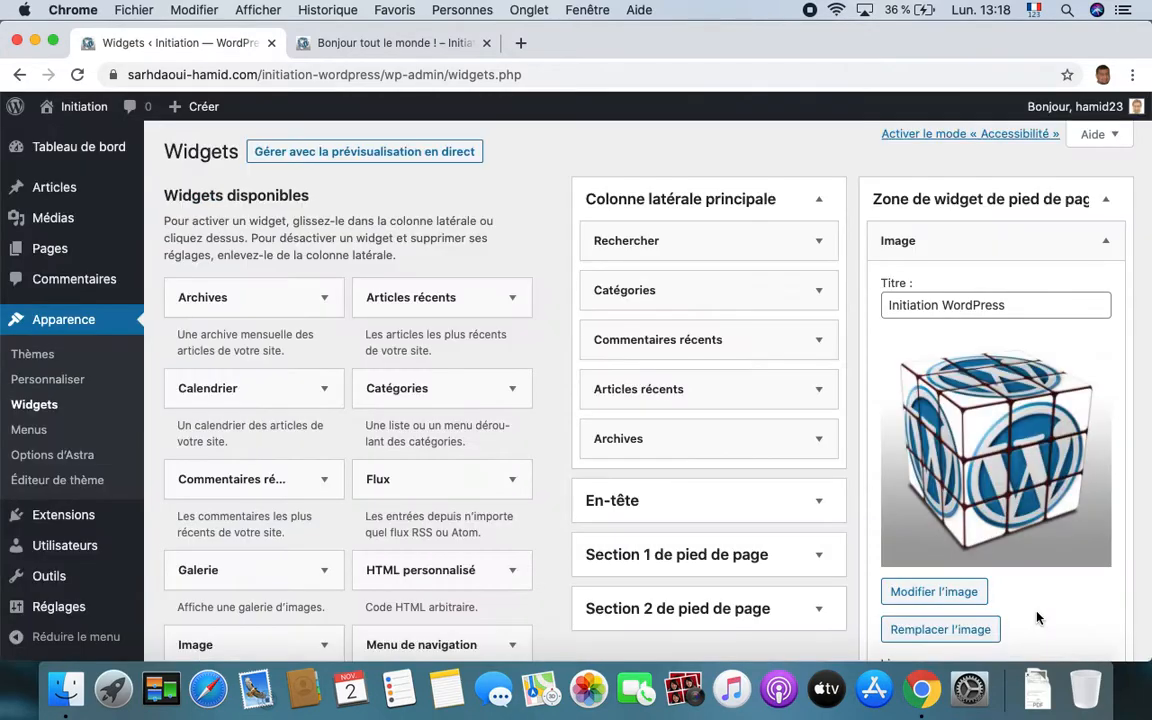
scroll(1066, 519, "down", 5)
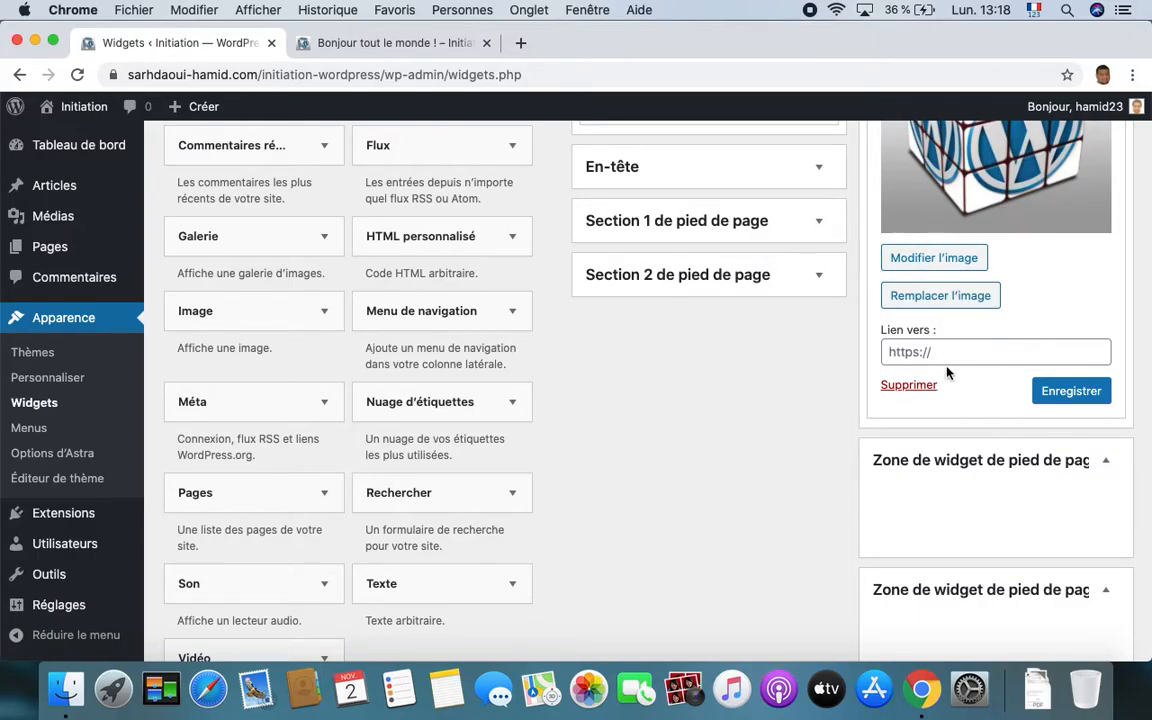
left_click(1069, 393)
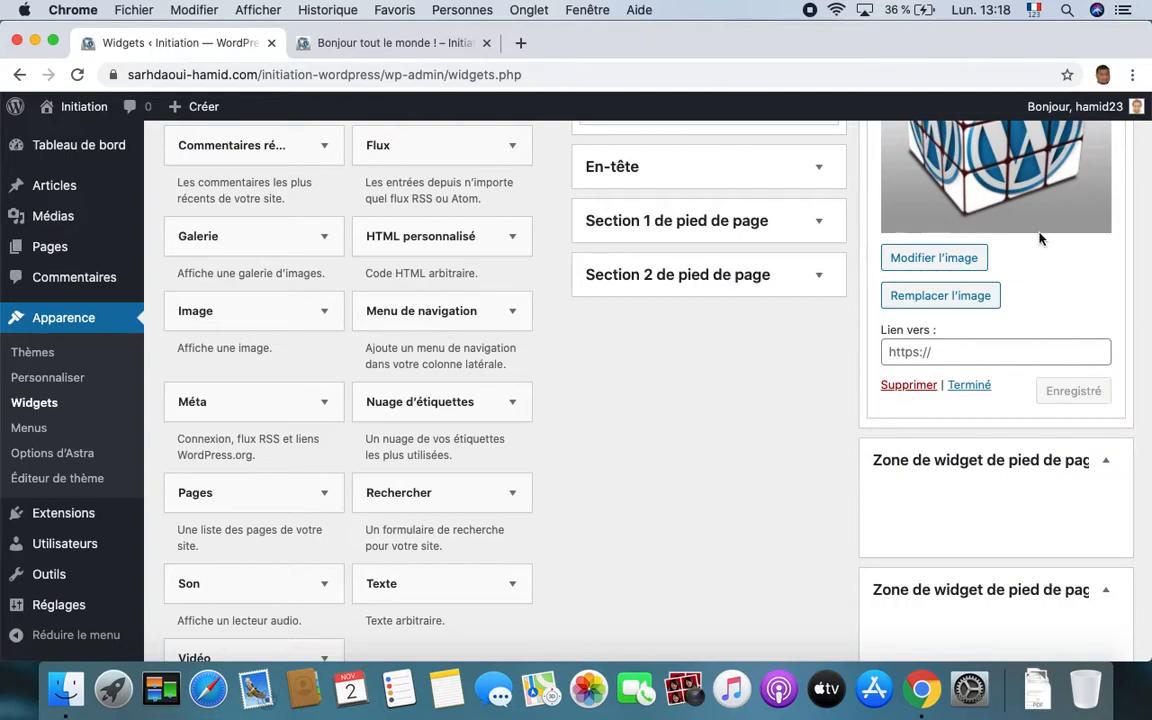
Reload the article preview to check its footer, and return to the Widgets page.
left_click(372, 42)
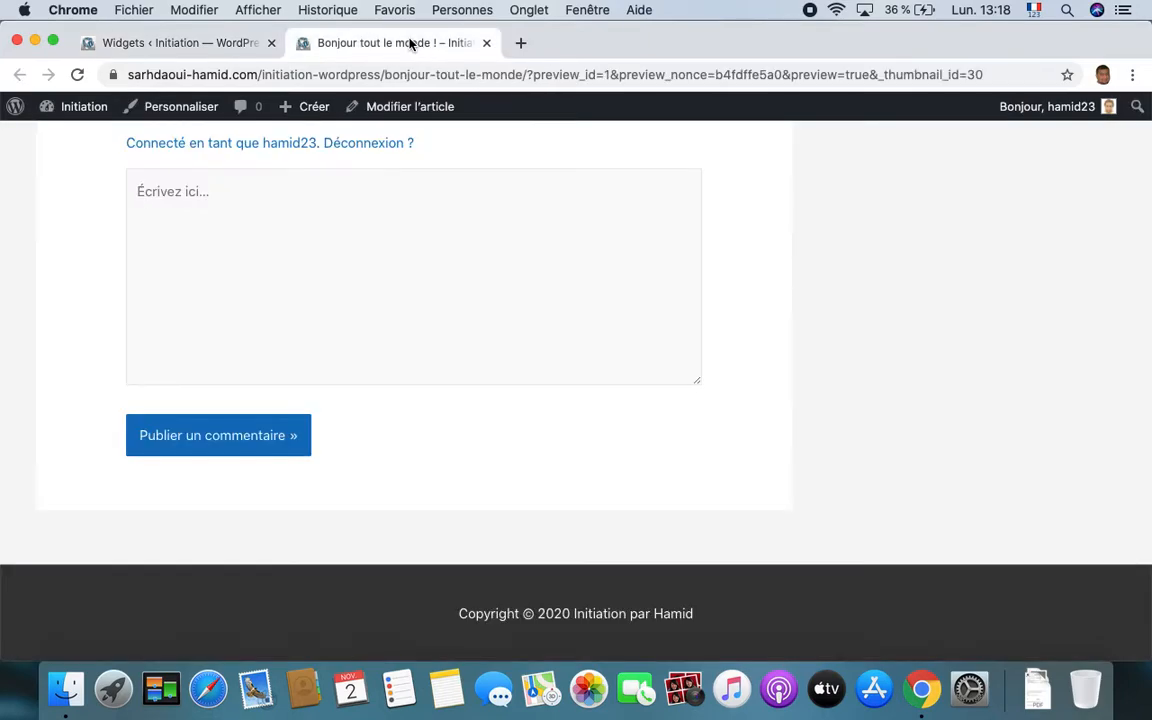
left_click(79, 76)
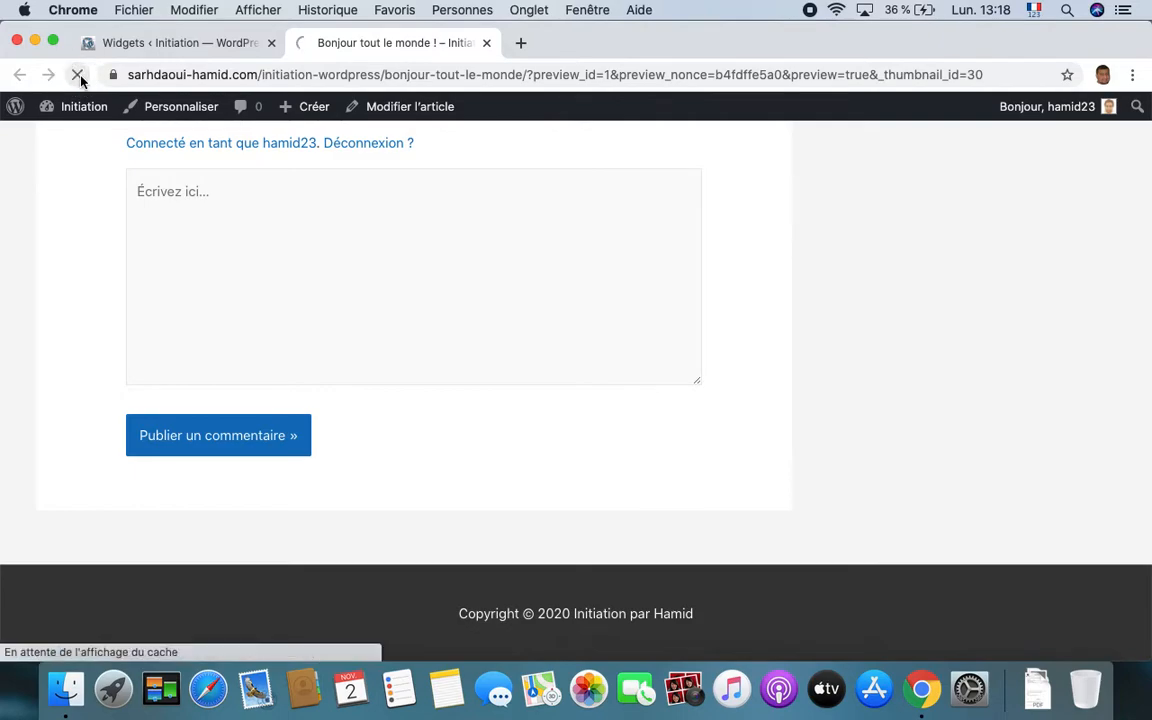
left_click(137, 52)
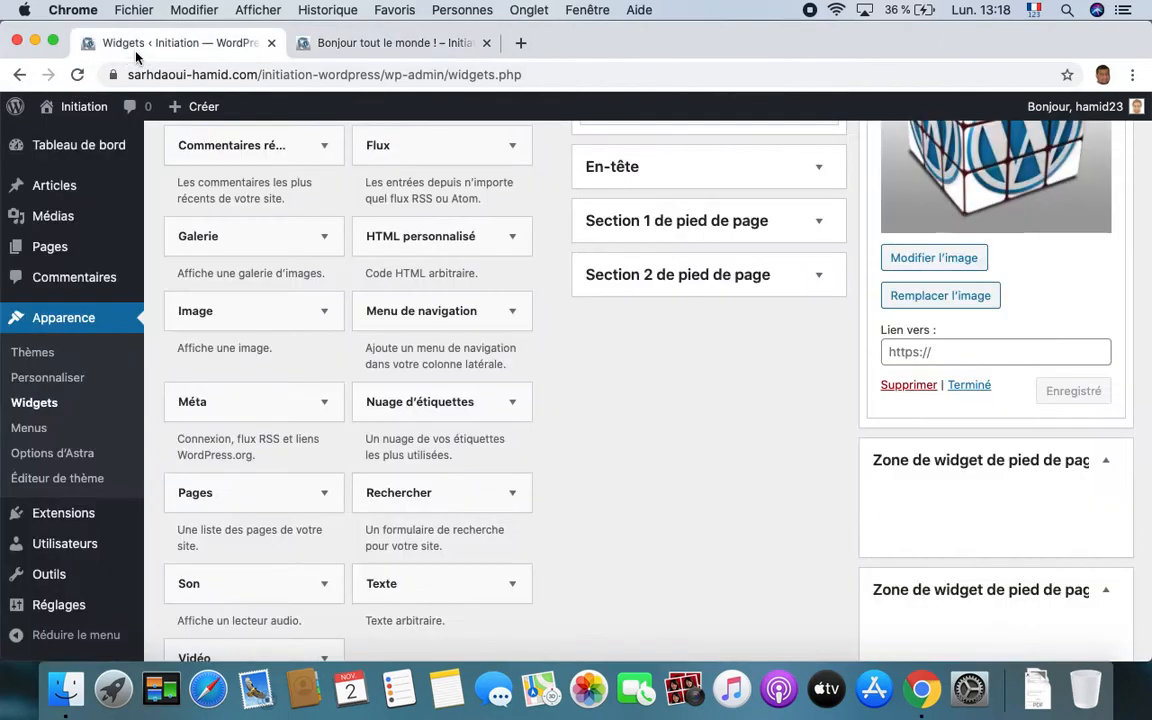
Open the Pied de page bar settings in the theme customizer and bring the preview's footer into view.
left_click(74, 385)
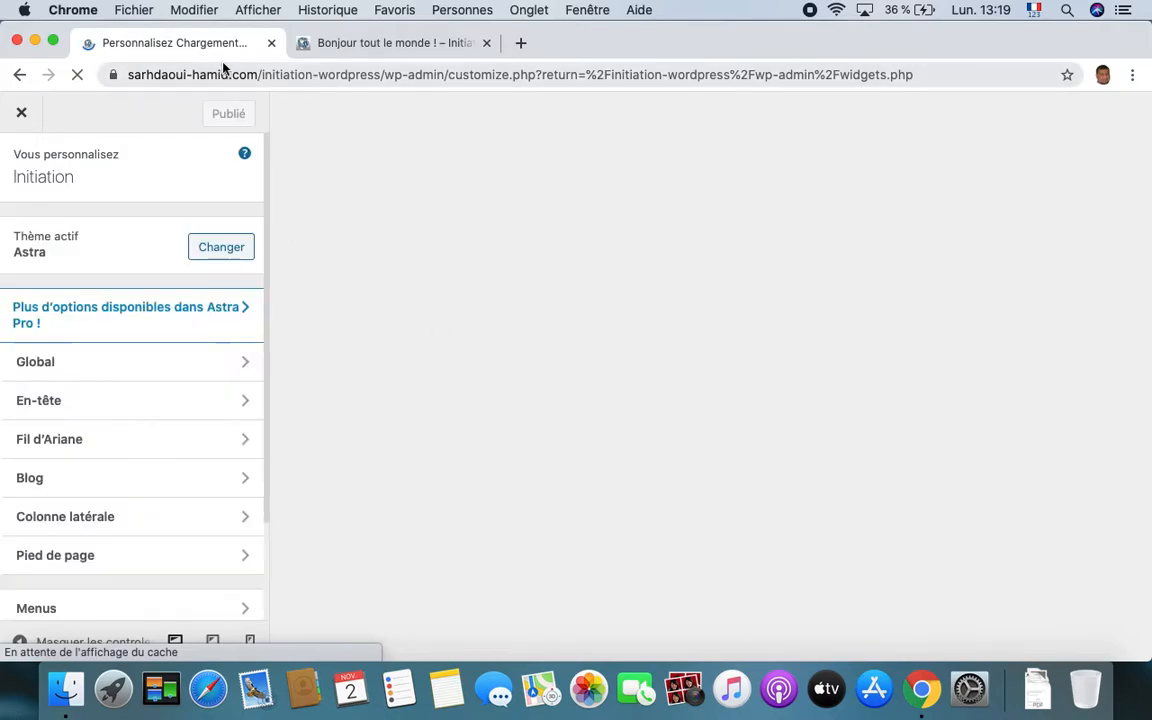
scroll(157, 483, "down", 3)
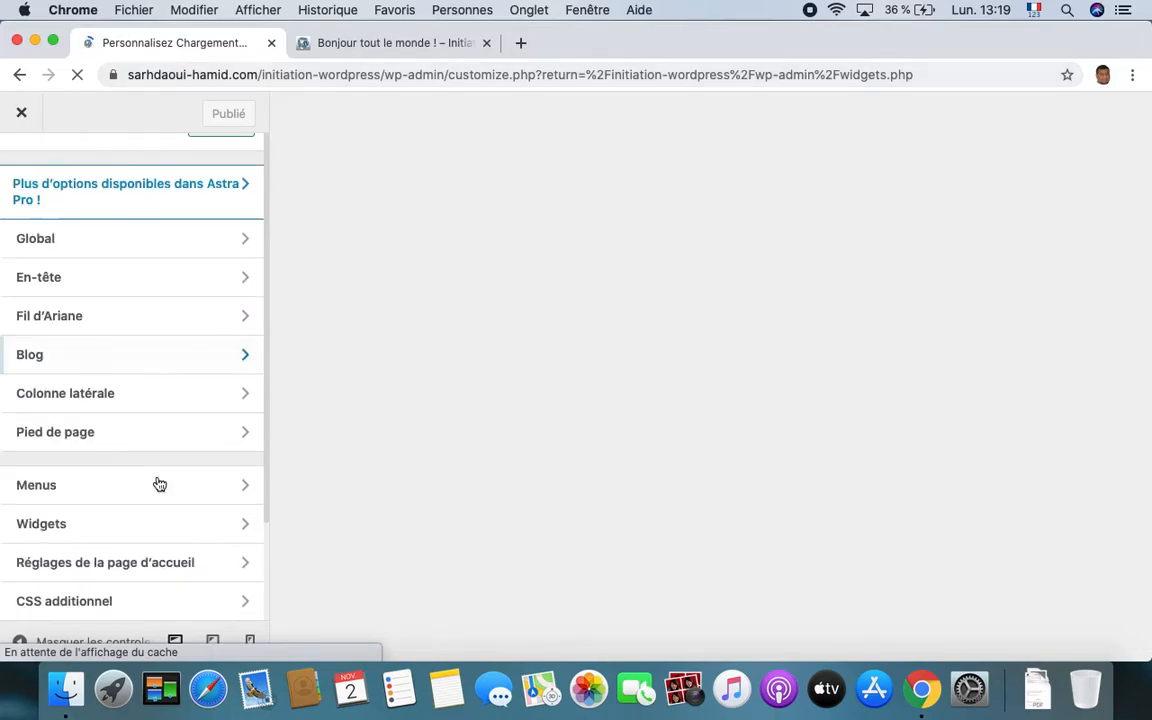
left_click(161, 433)
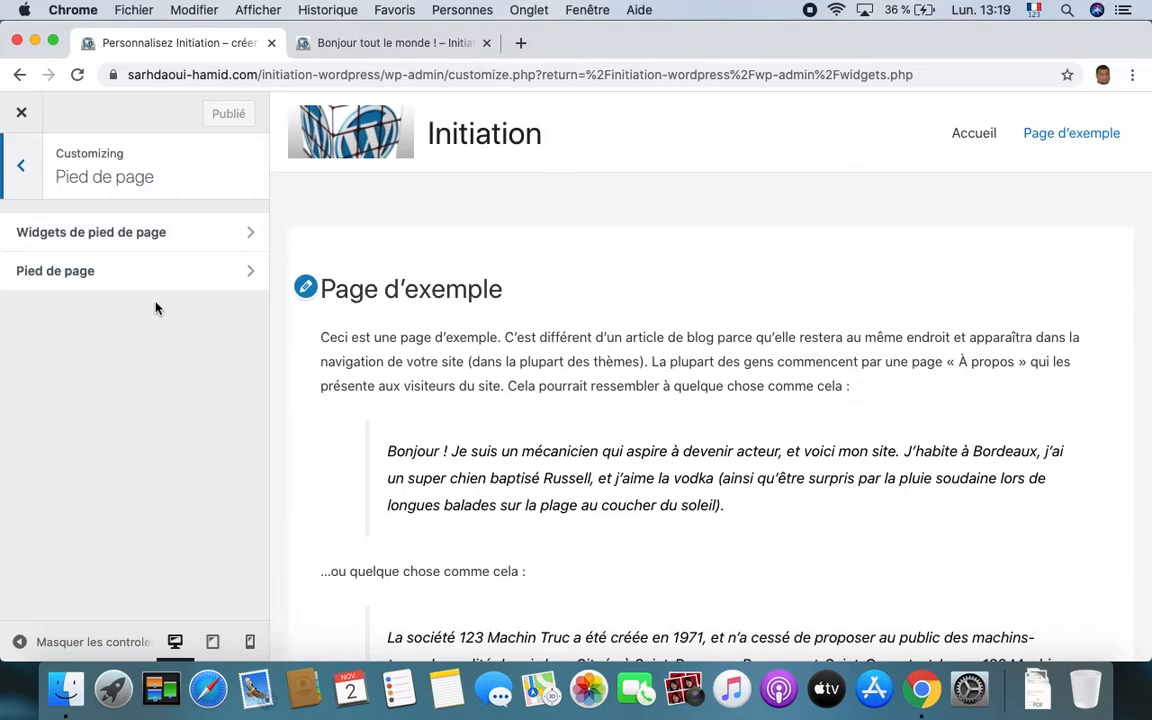
left_click(162, 270)
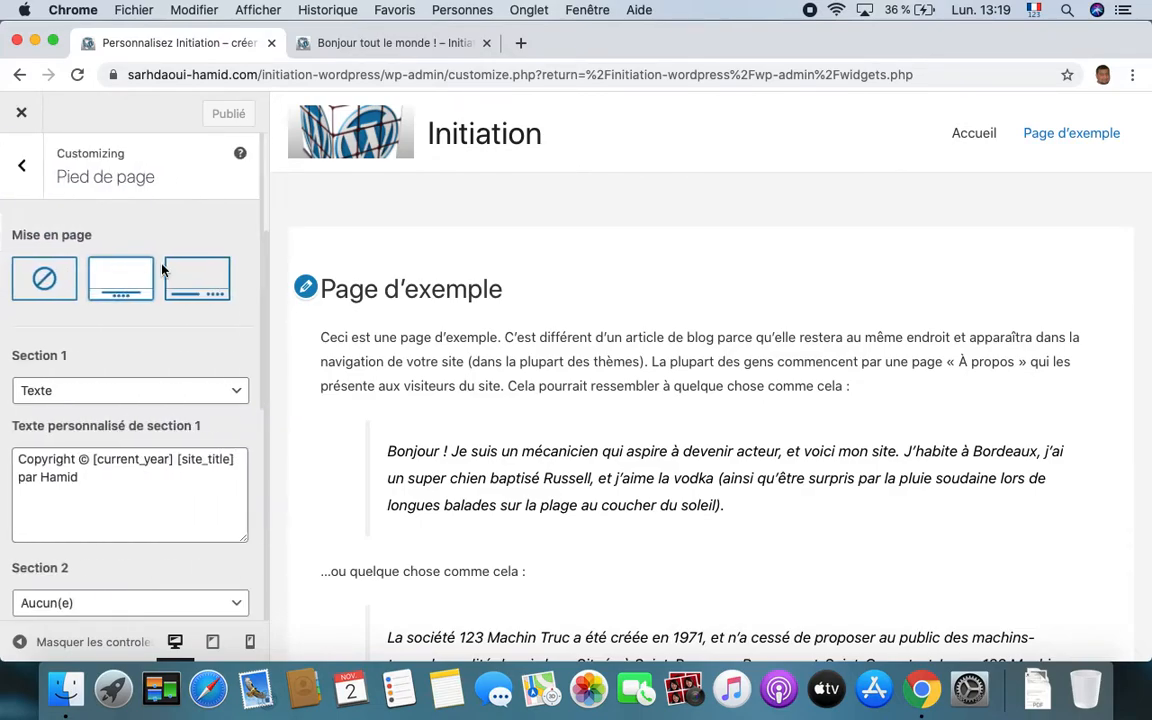
scroll(481, 489, "down", 5)
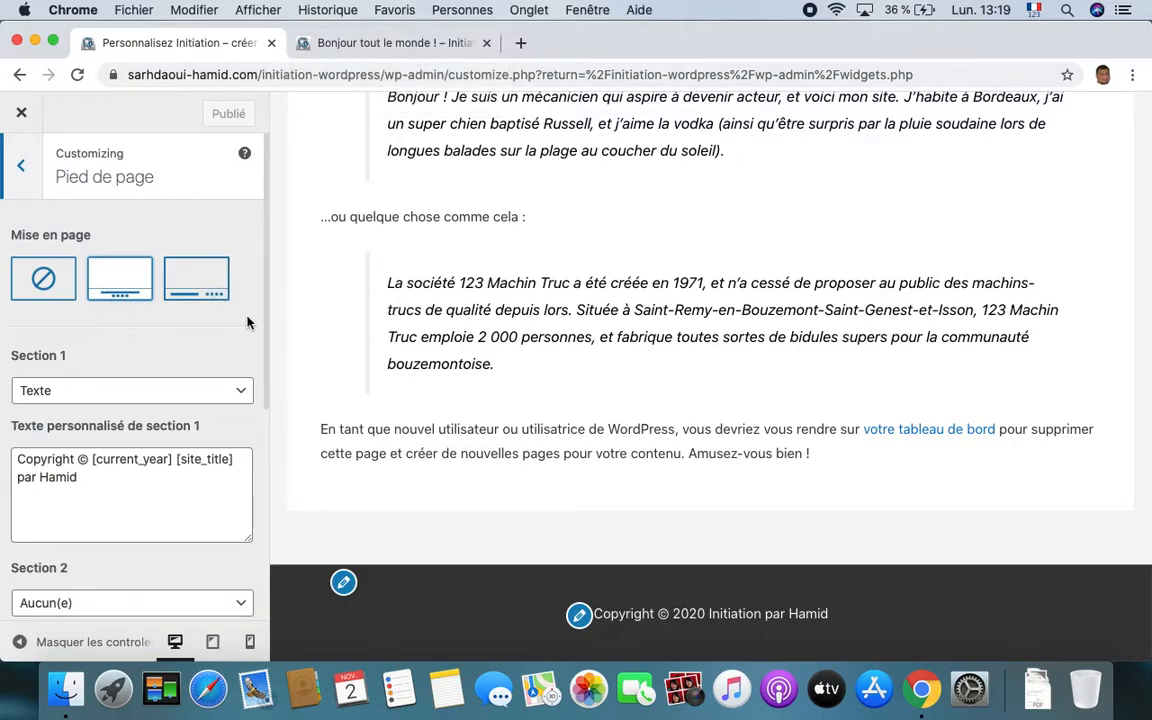
Try the split footer bar layout, restore the centred one, and view the content options of Section 2 without changing it.
left_click(203, 286)
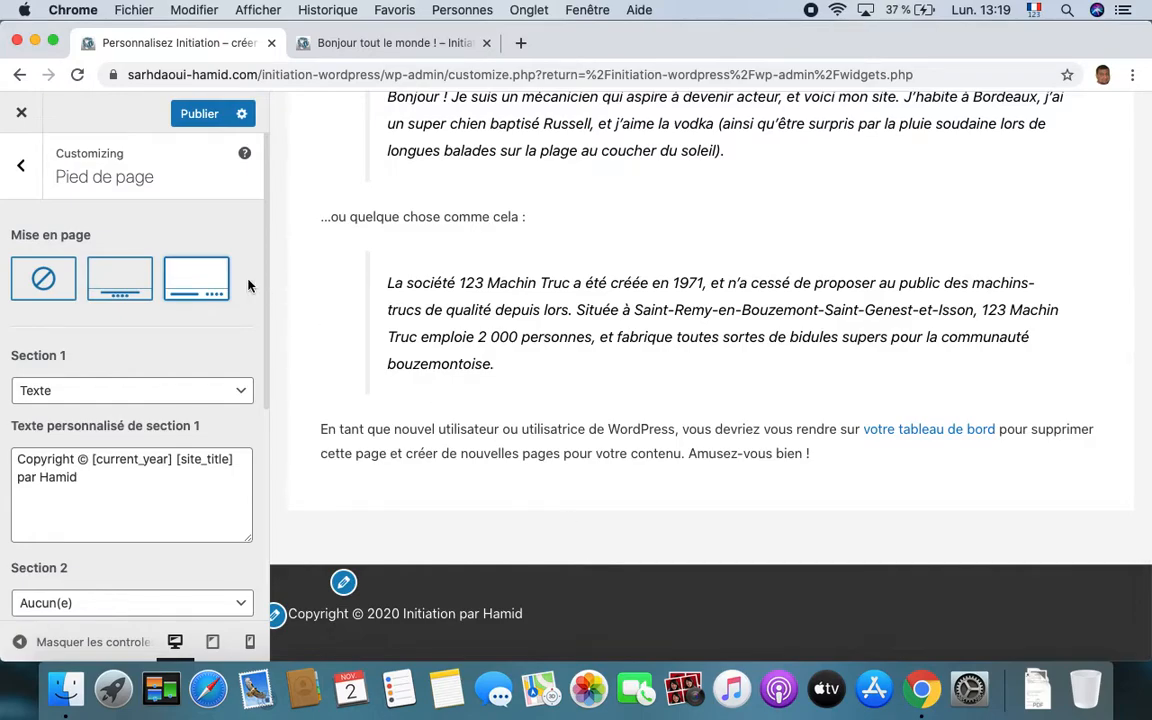
left_click(125, 292)
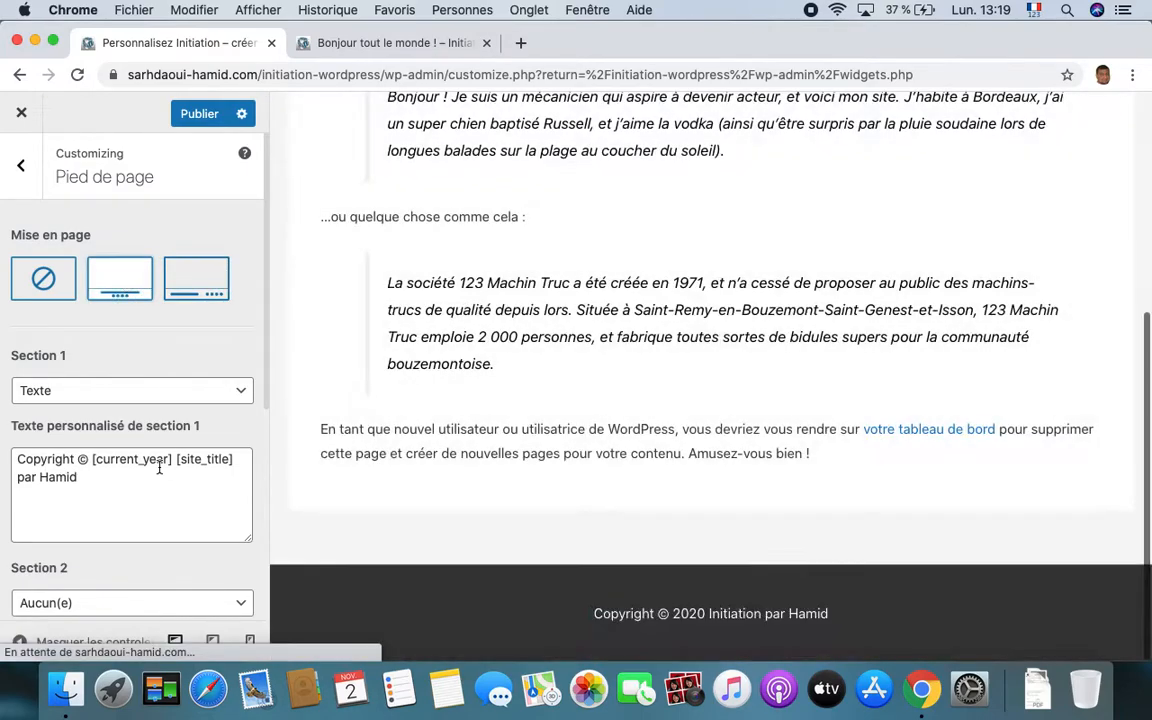
scroll(159, 468, "down", 5)
left_click(119, 315)
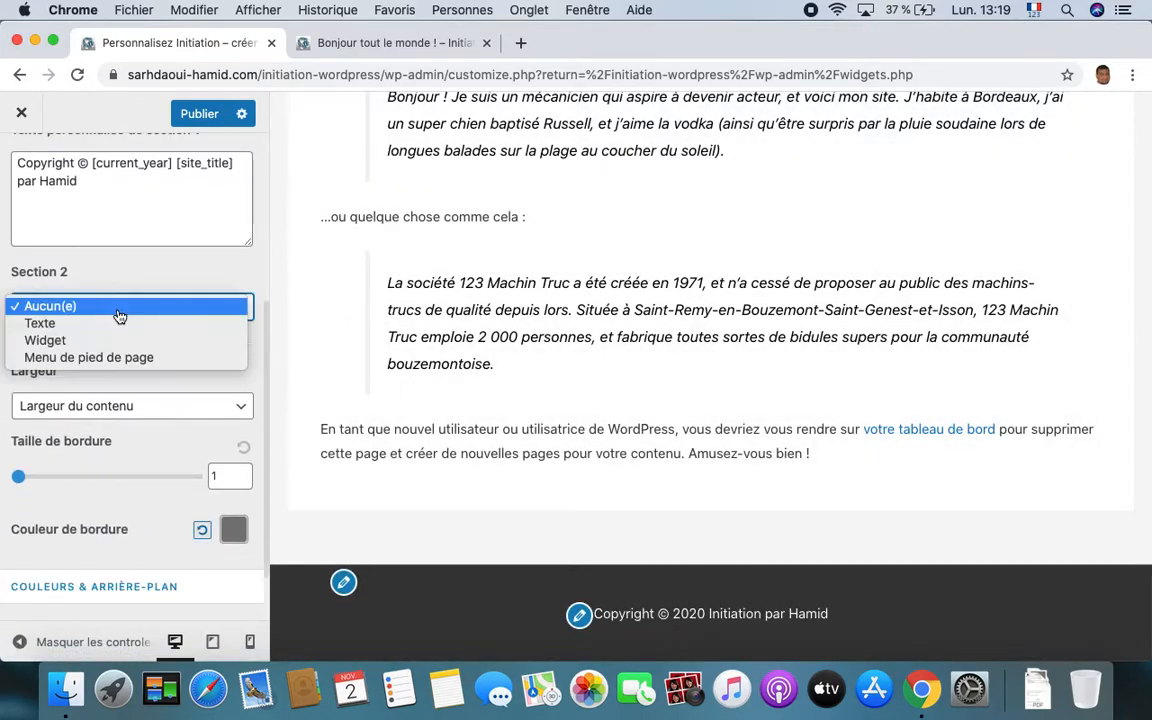
left_click(122, 275)
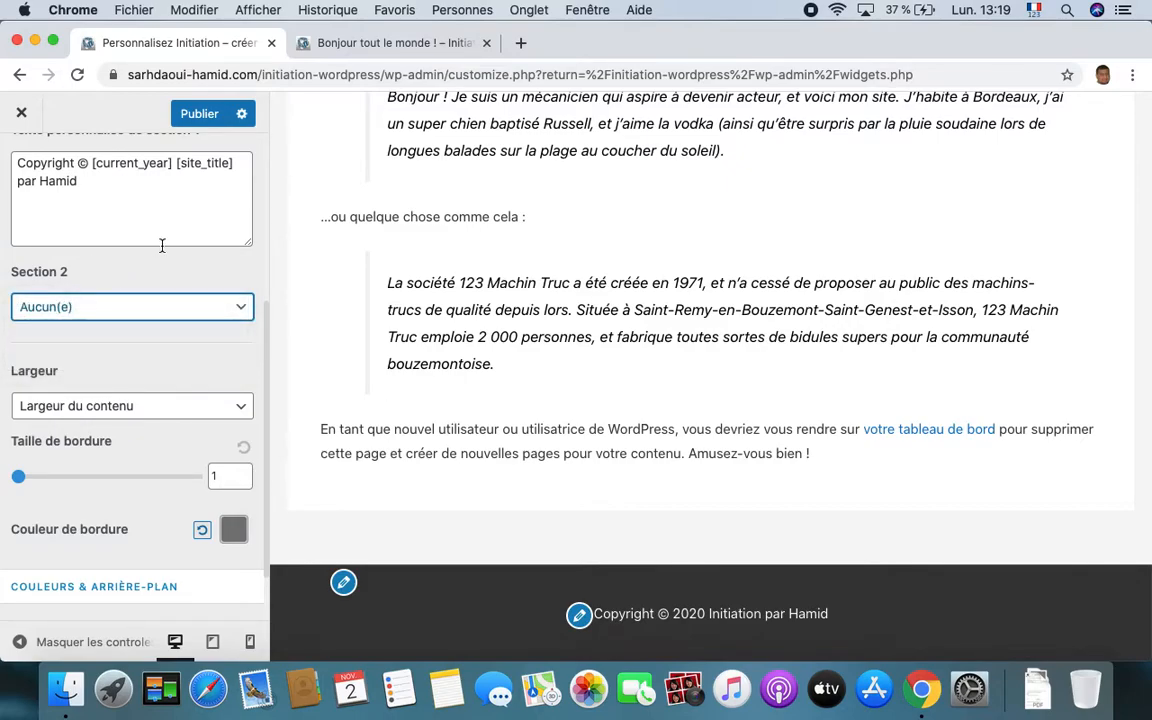
left_click(150, 306)
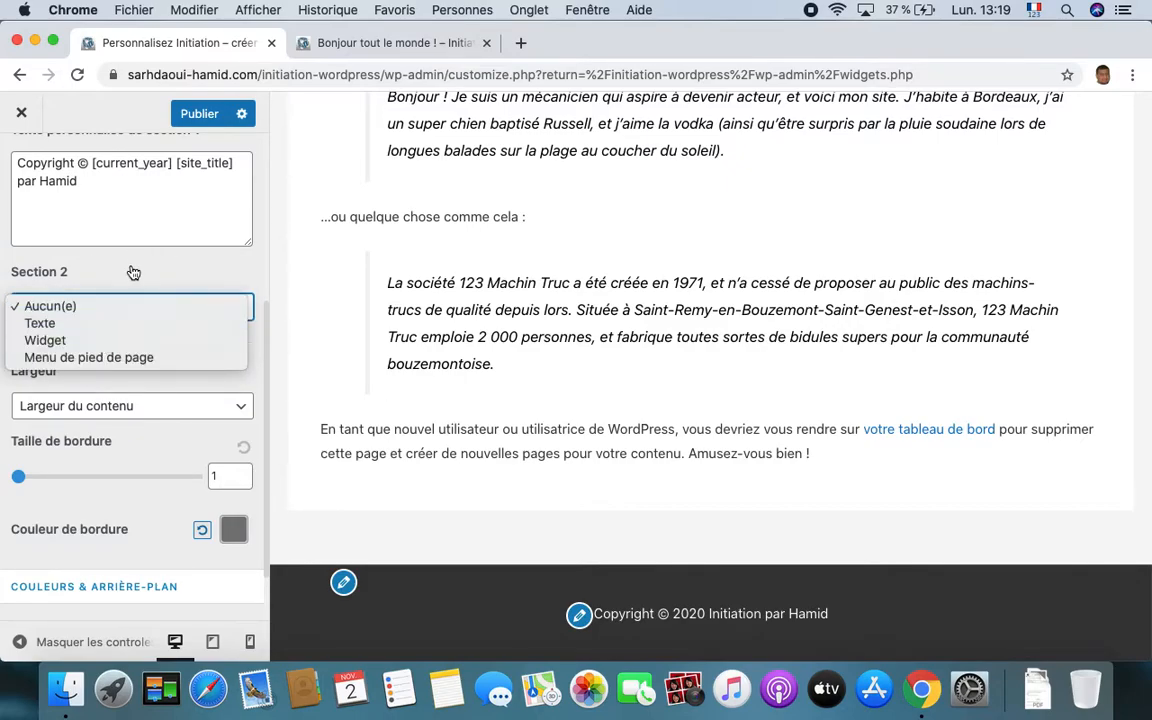
left_click(133, 273)
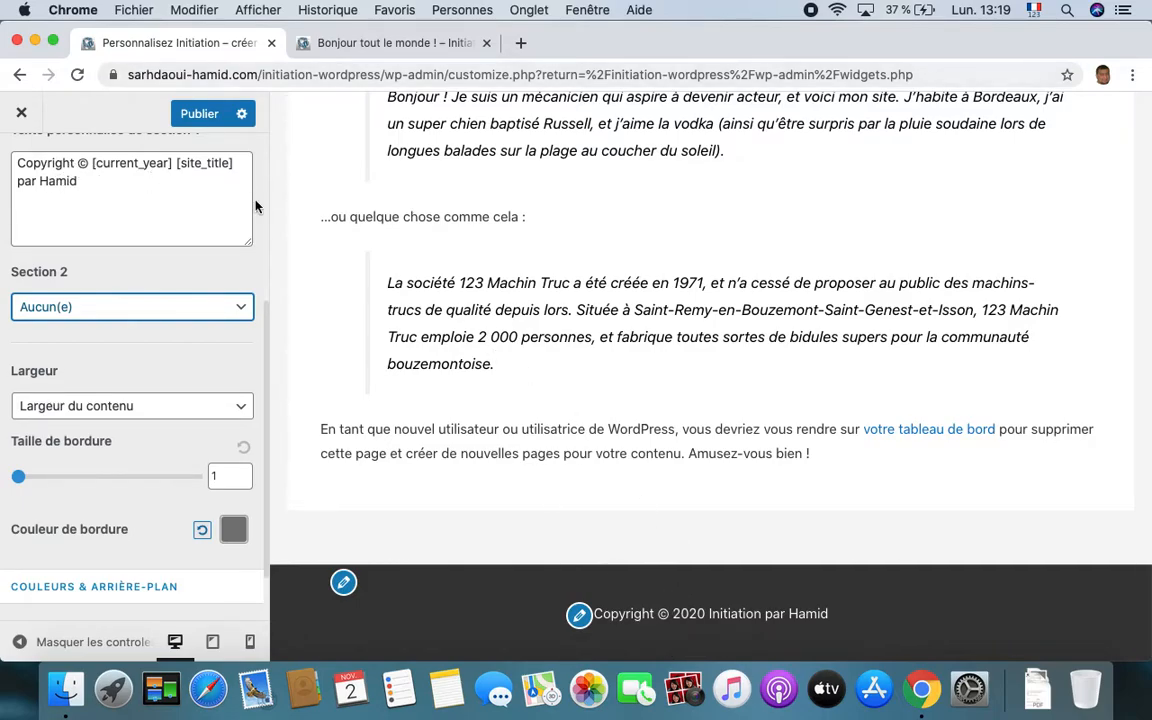
Set the Widgets de pied de page layout to four columns, publish the change and close the customizer.
scroll(255, 205, "up", 6)
left_click(20, 165)
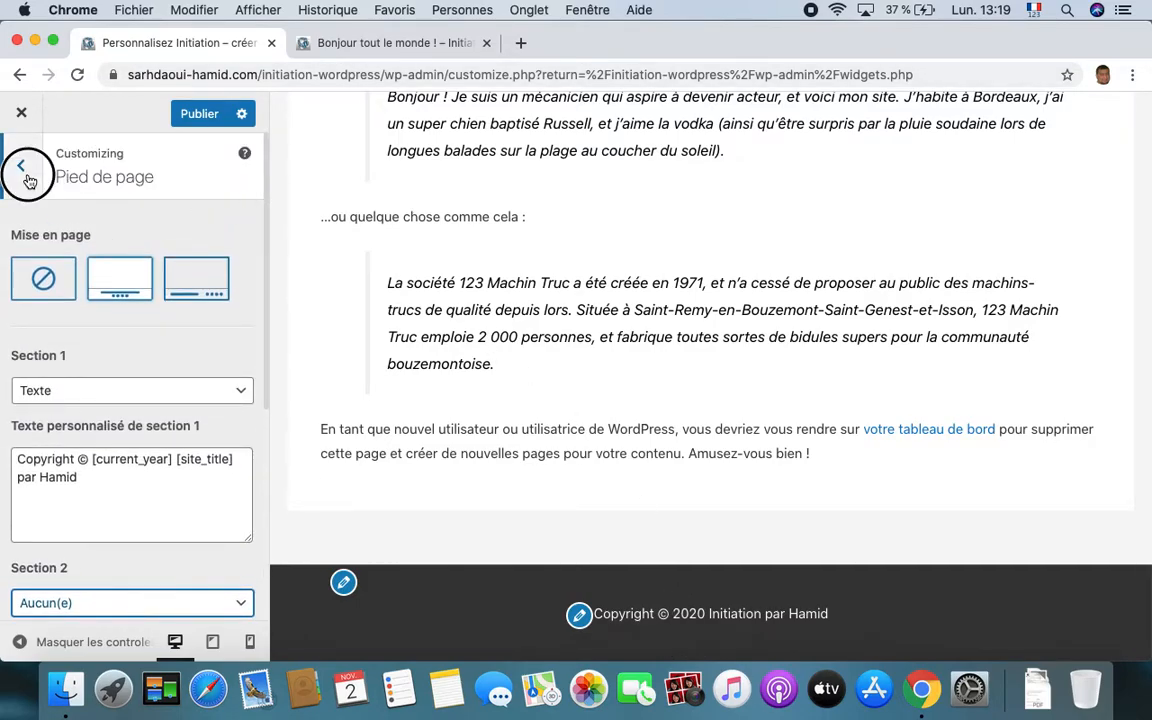
left_click(142, 231)
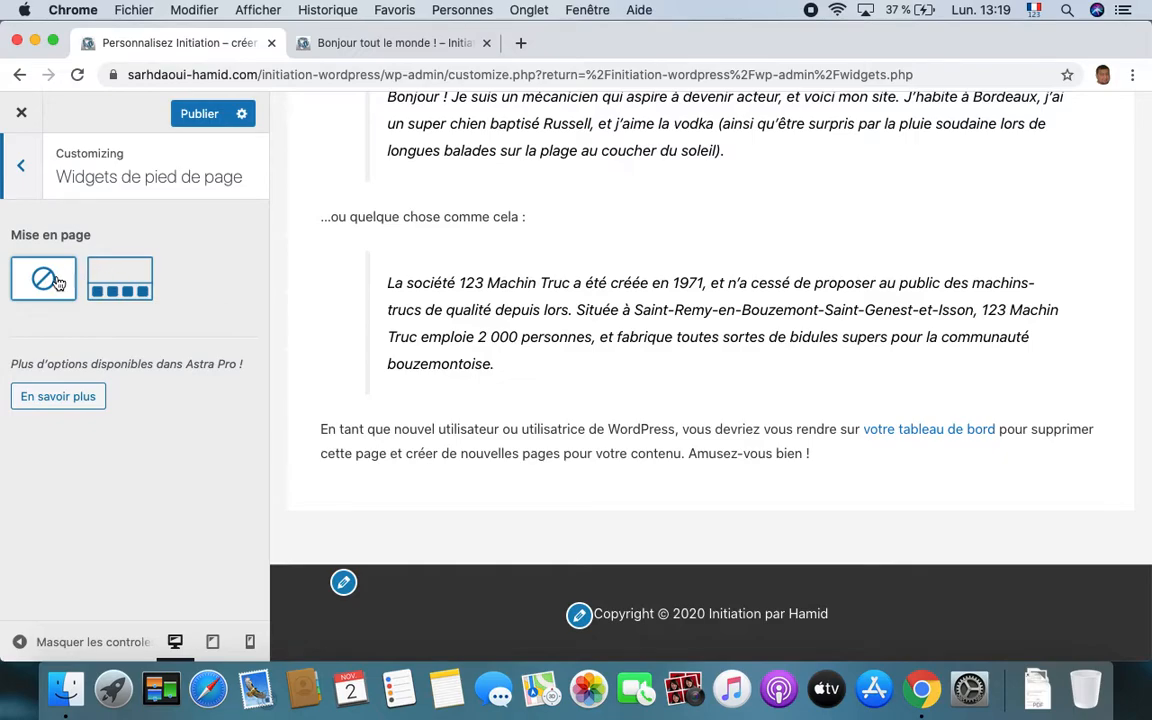
left_click(140, 279)
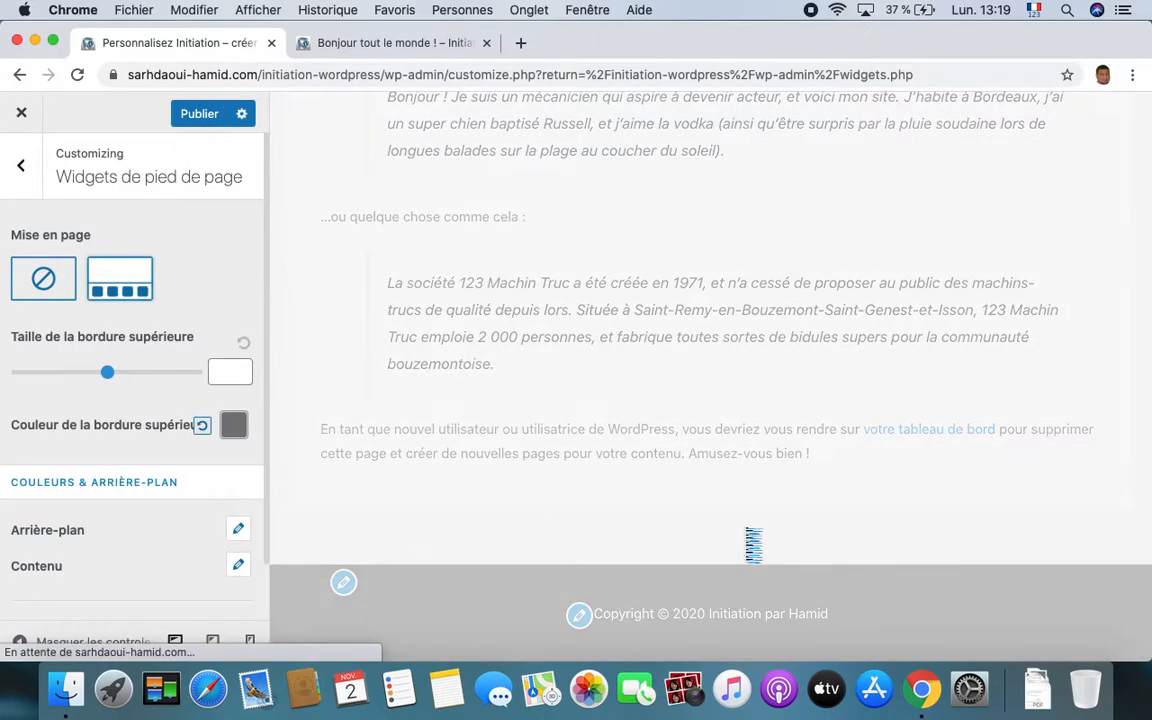
scroll(745, 537, "down", 5)
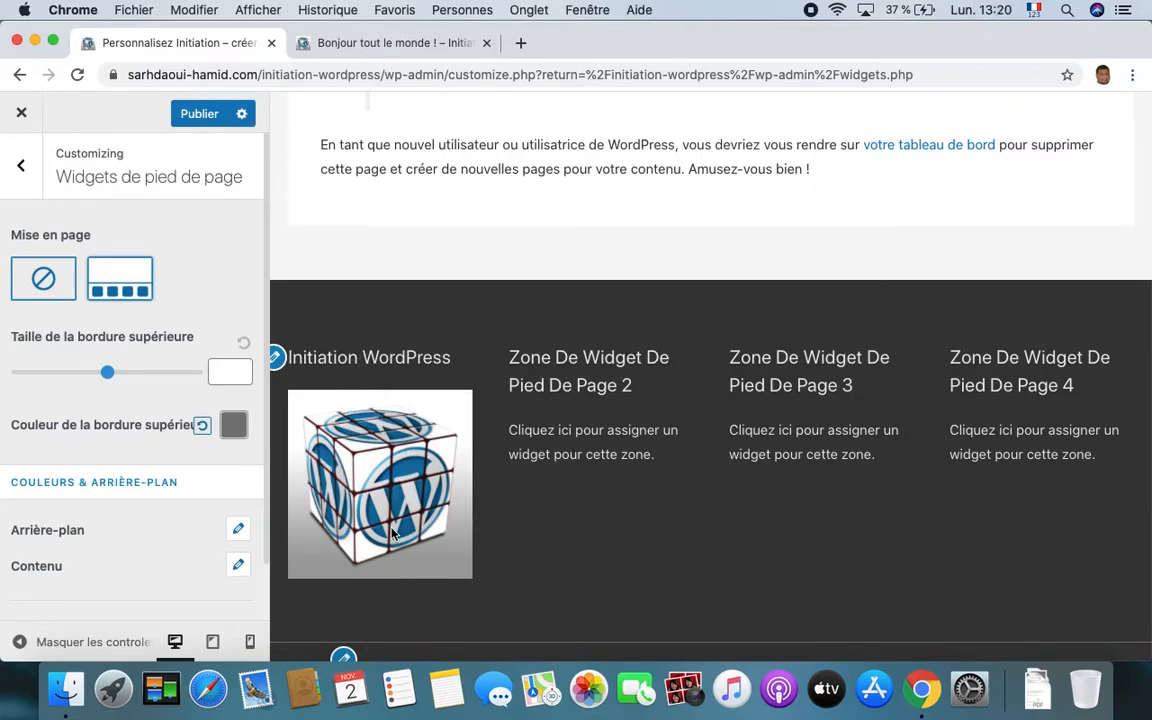
scroll(393, 535, "down", 2)
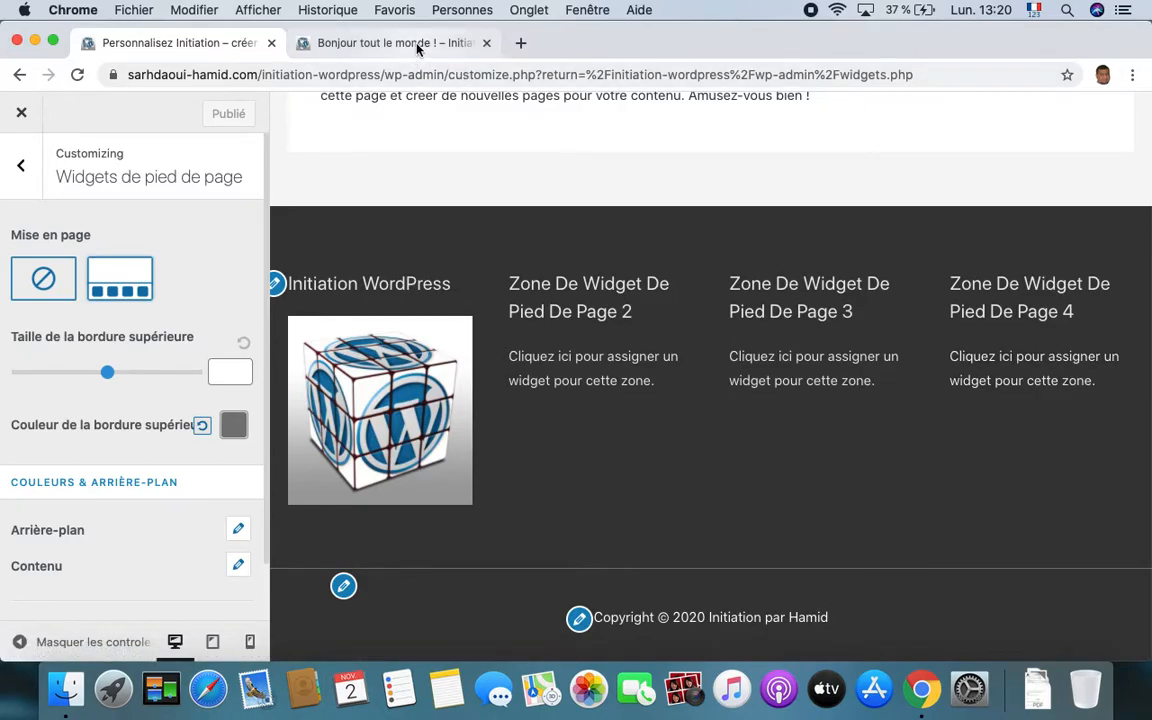
left_click(21, 116)
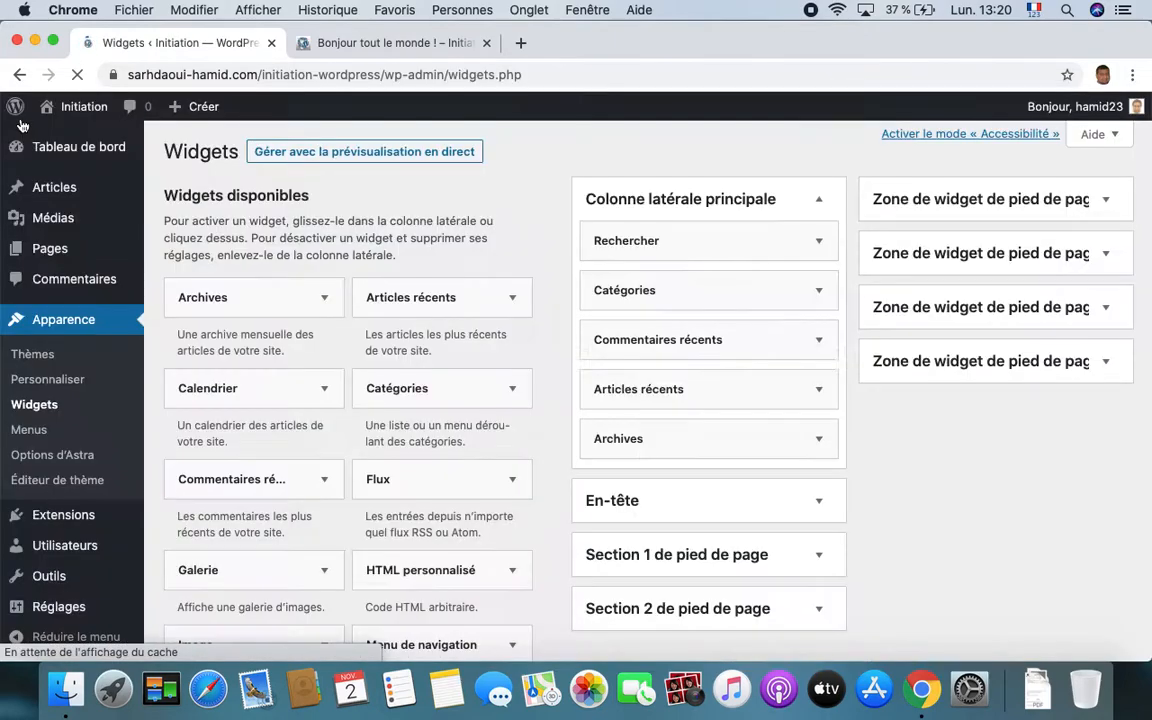
Expand the second Zone de widget de pied de page and add the Calendrier widget to it.
left_click(1105, 254)
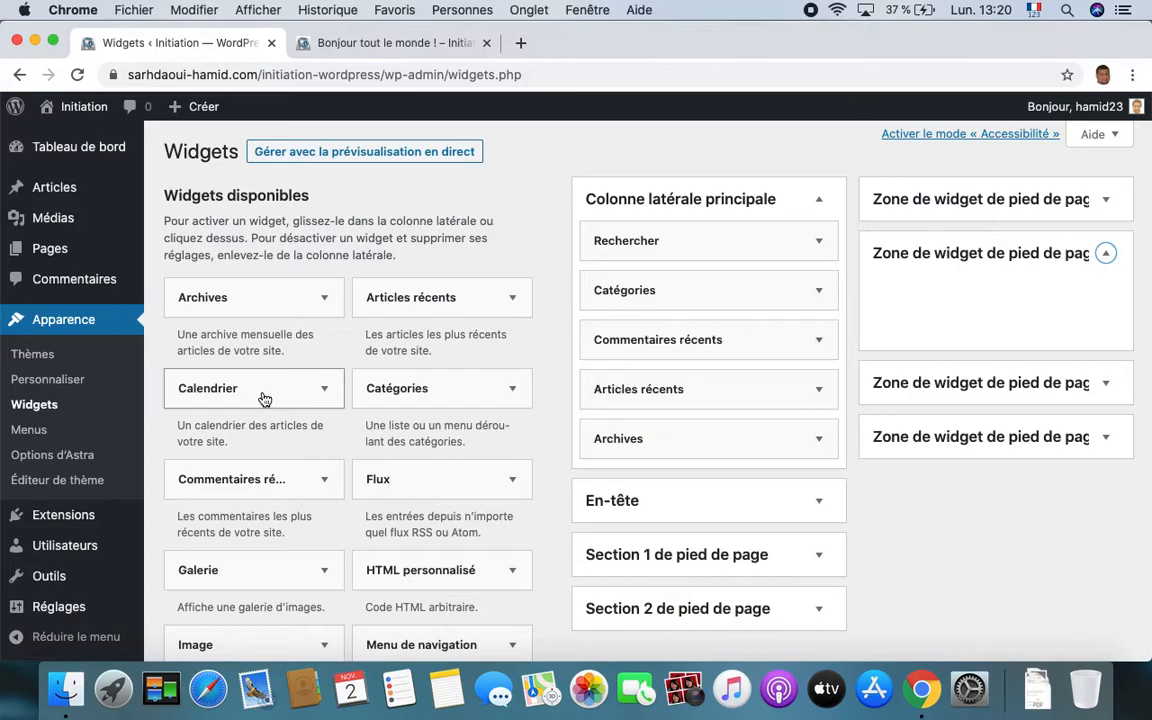
left_click_drag(264, 399, 1003, 294)
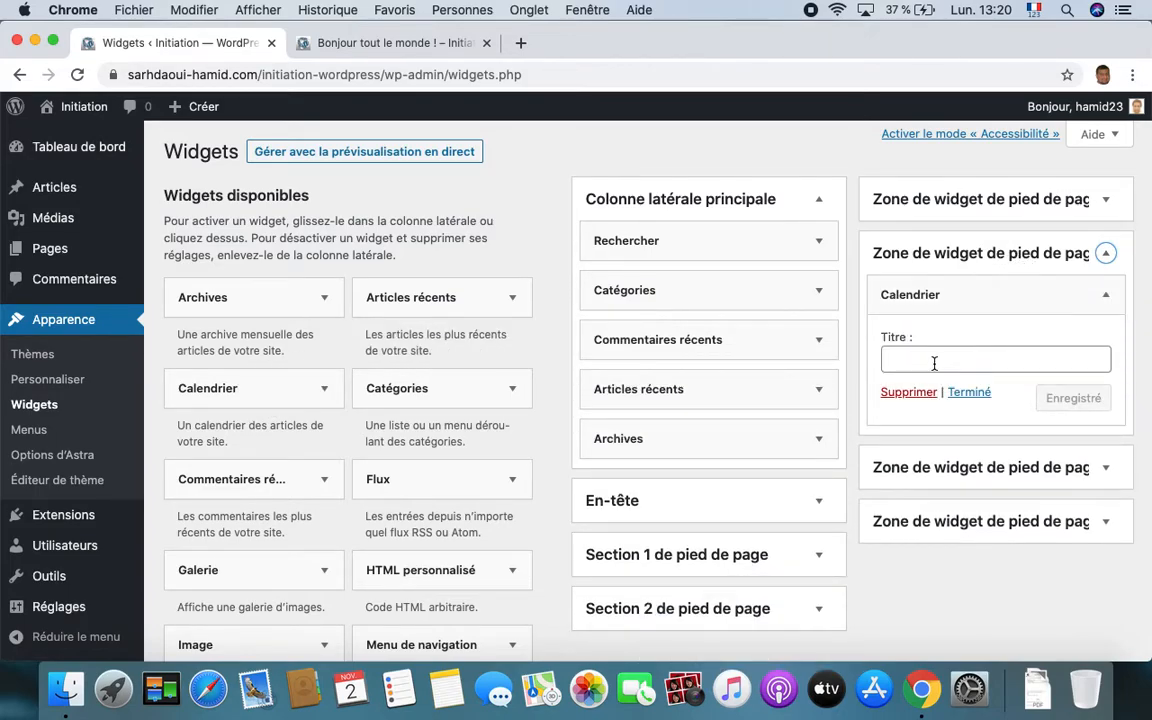
Give the Calendrier widget in the second footer zone the title "Calendrier" and save it.
left_click(934, 363)
type("C")
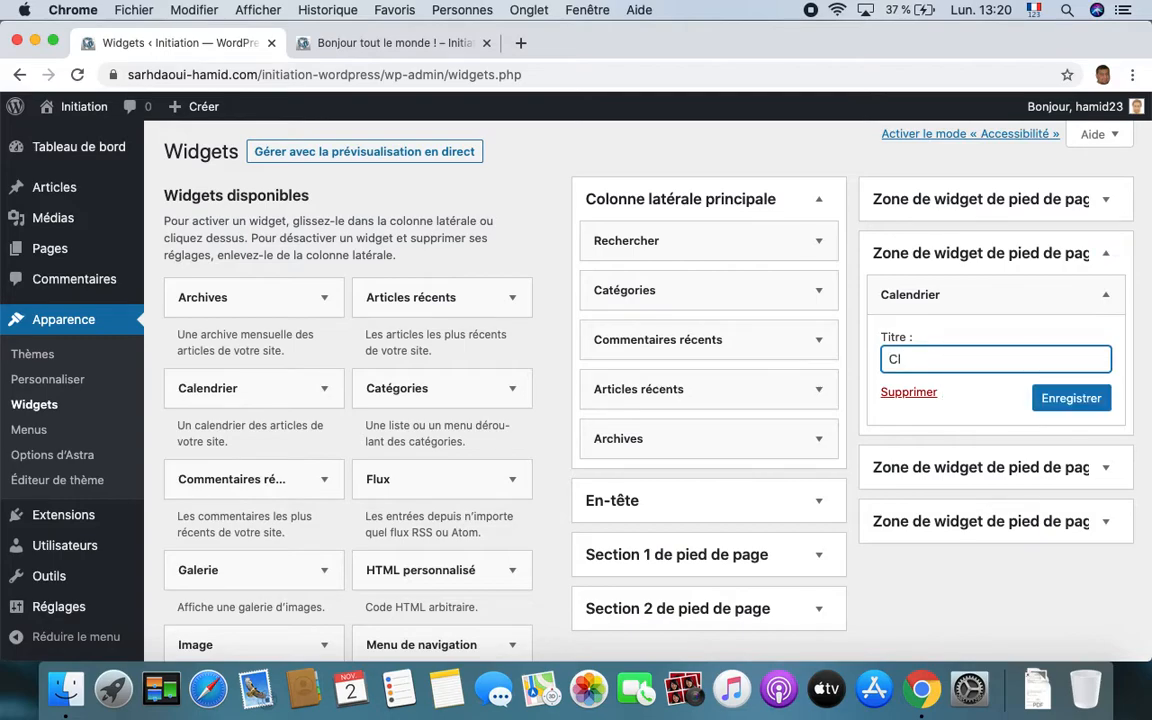
type("alen")
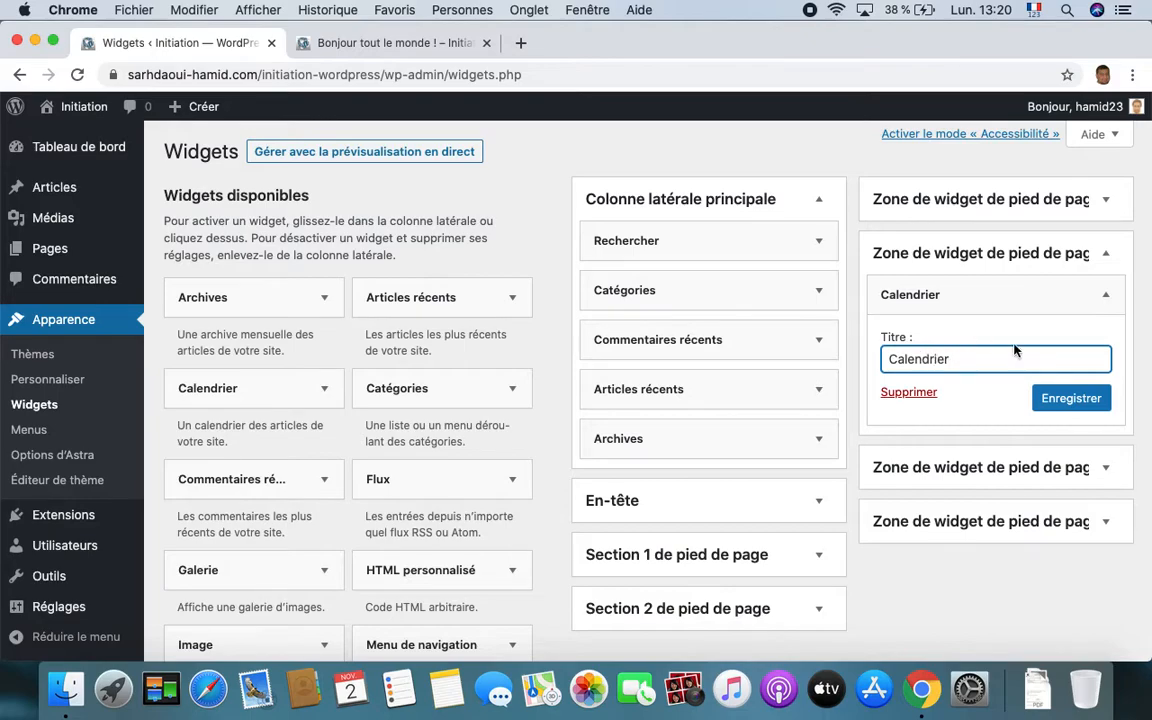
type("drier")
left_click(1071, 397)
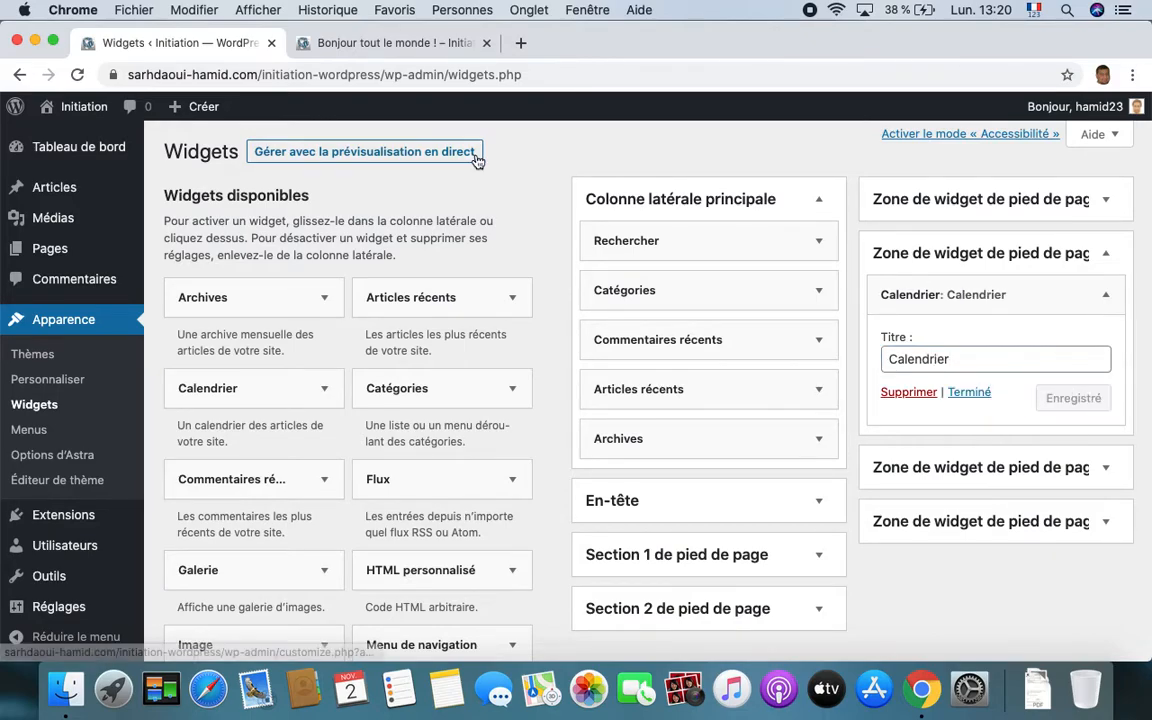
Reload the Bonjour tout le monde ! post page and check the calendar column in its footer.
left_click(418, 42)
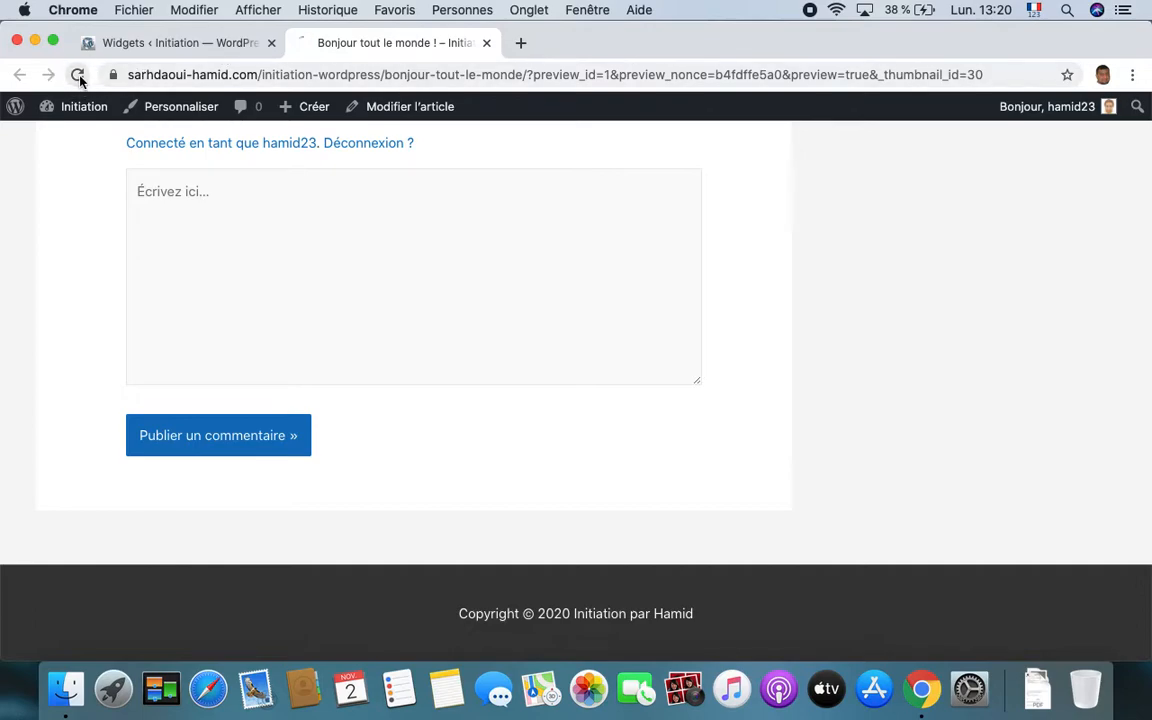
scroll(219, 437, "down", 4)
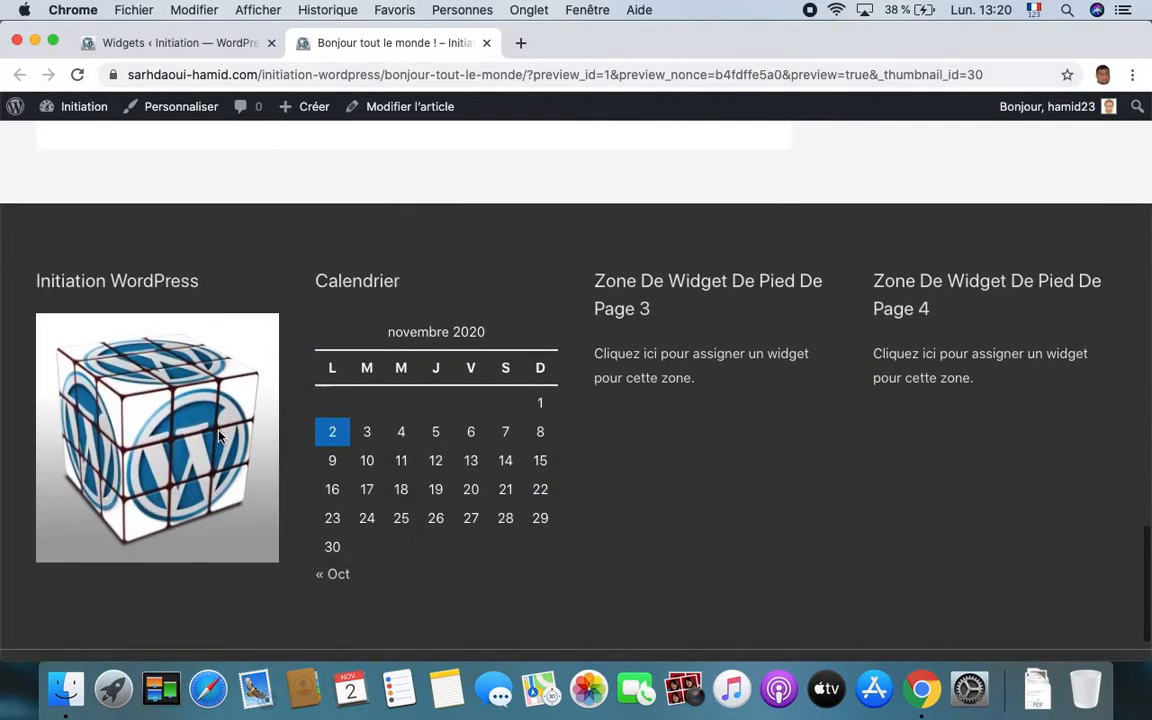
left_click(183, 46)
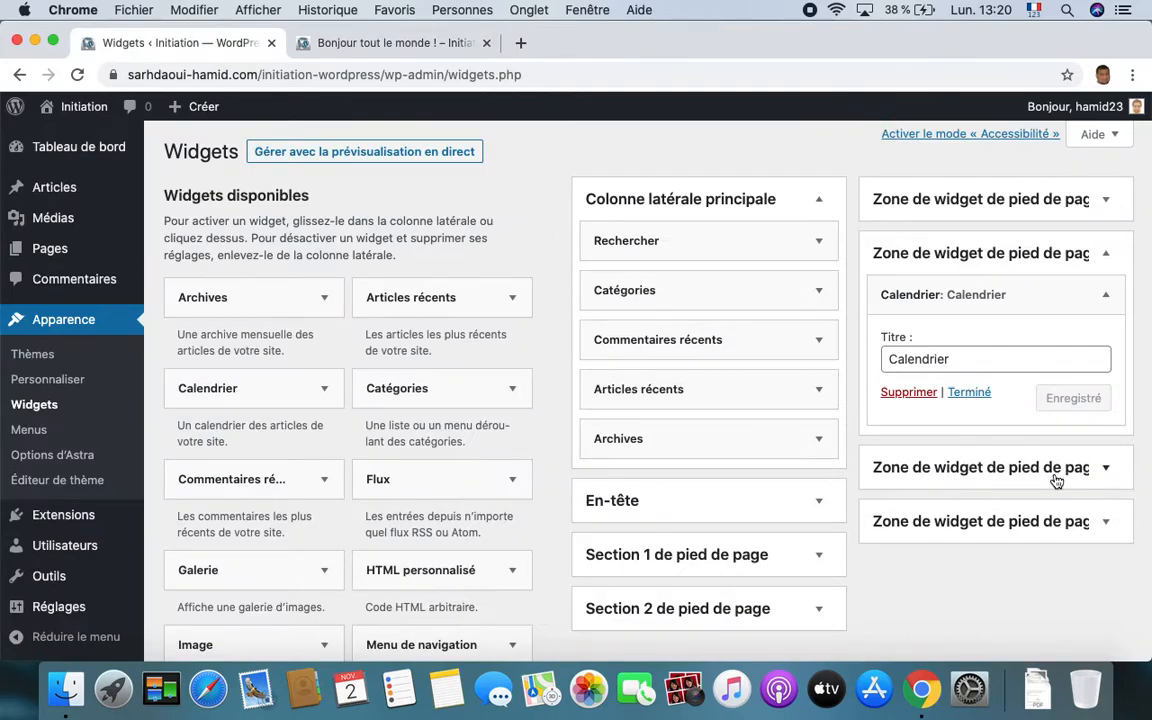
Add the Catégories widget to the third Zone de widget de pied de page and give it the title "Menu".
scroll(1056, 482, "down", 2)
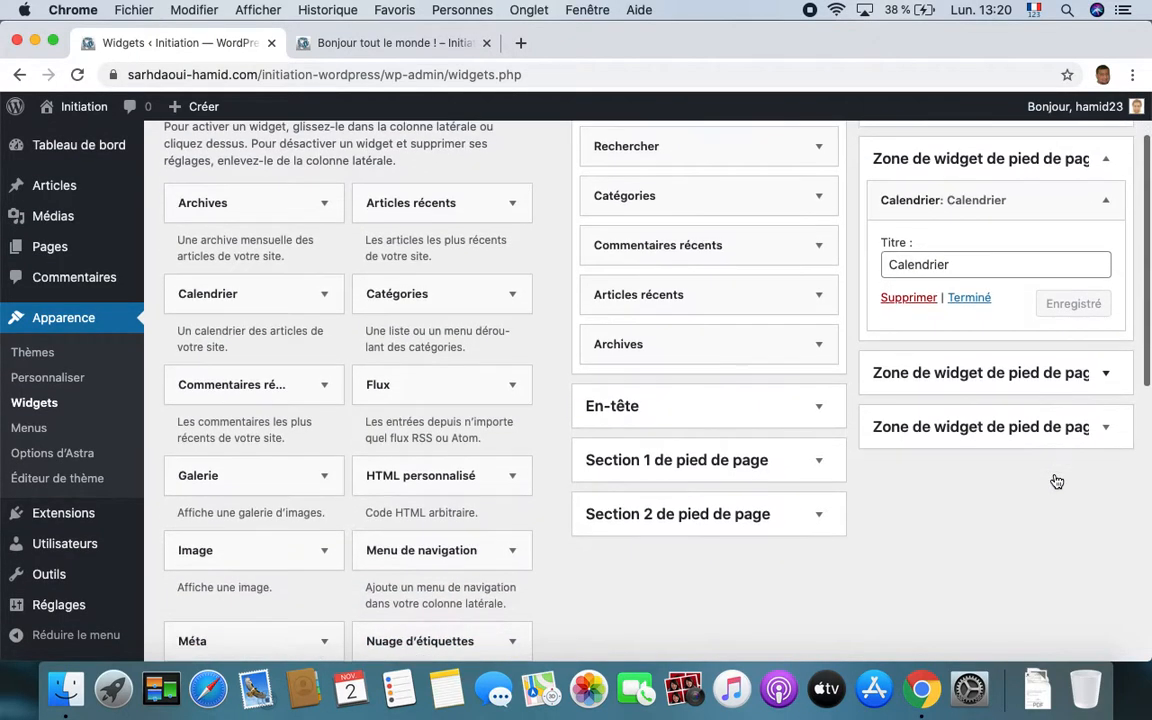
left_click(1070, 374)
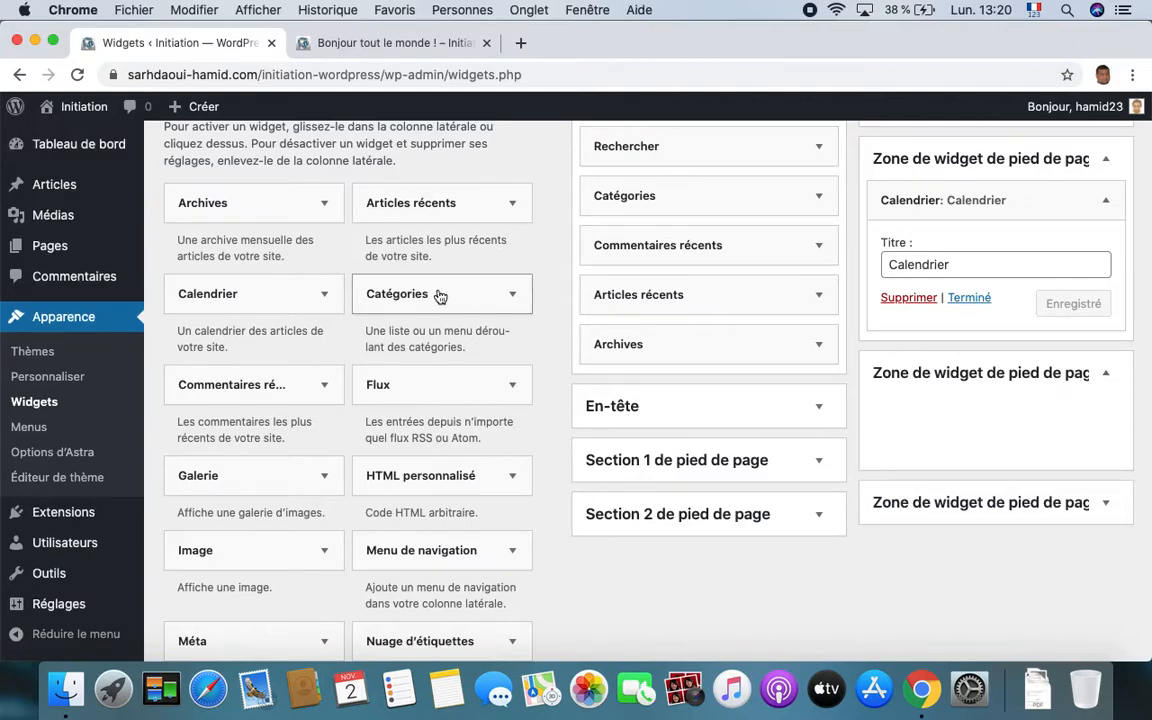
left_click_drag(440, 297, 967, 419)
left_click(944, 483)
type("Menu")
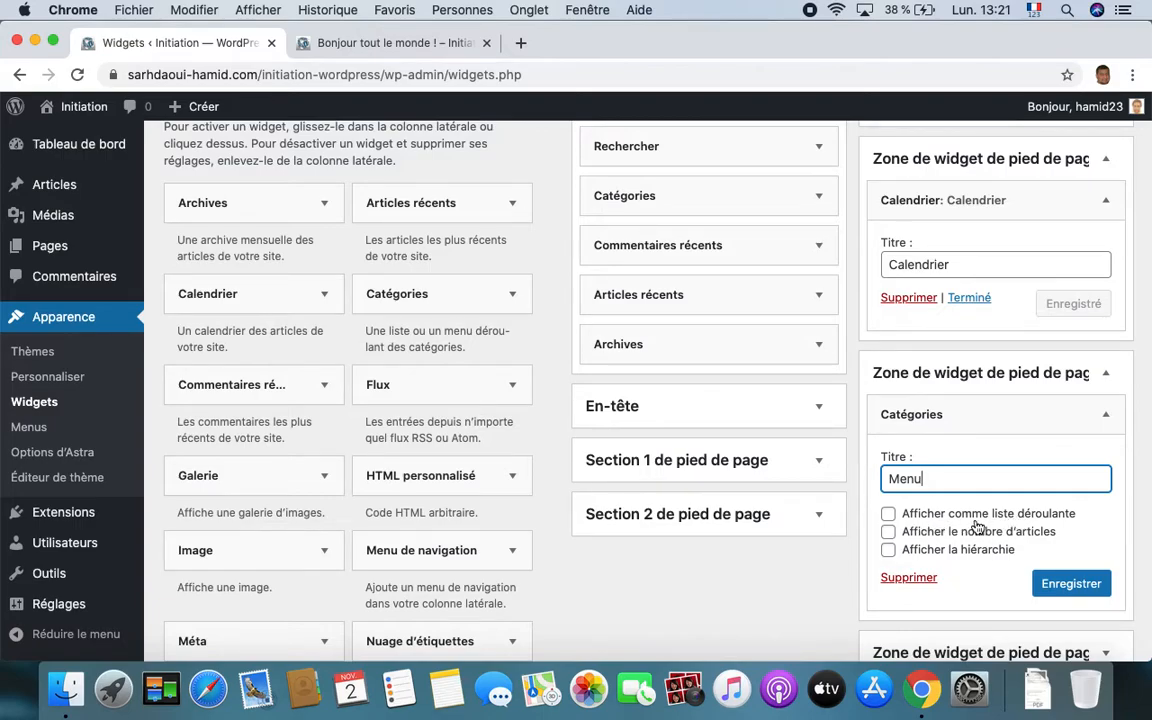
Enable the dropdown list, article count and hierarchy options of the footer Catégories widget and save it.
left_click(889, 549)
left_click(888, 531)
left_click(888, 513)
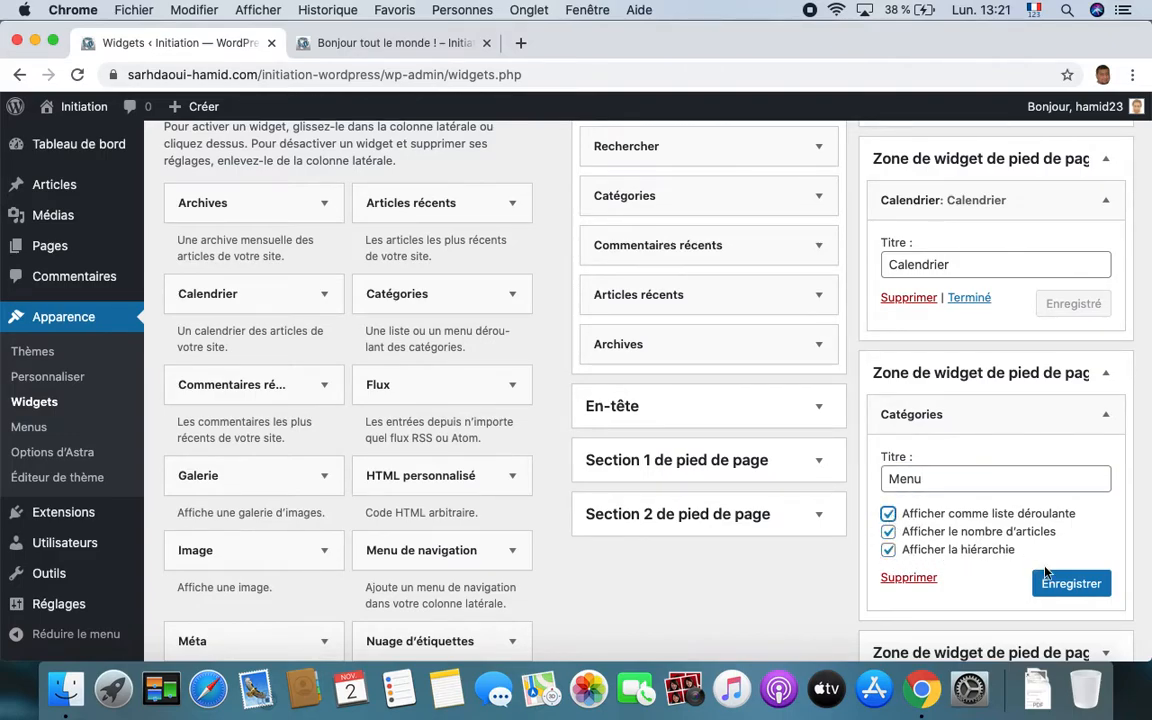
left_click(1070, 589)
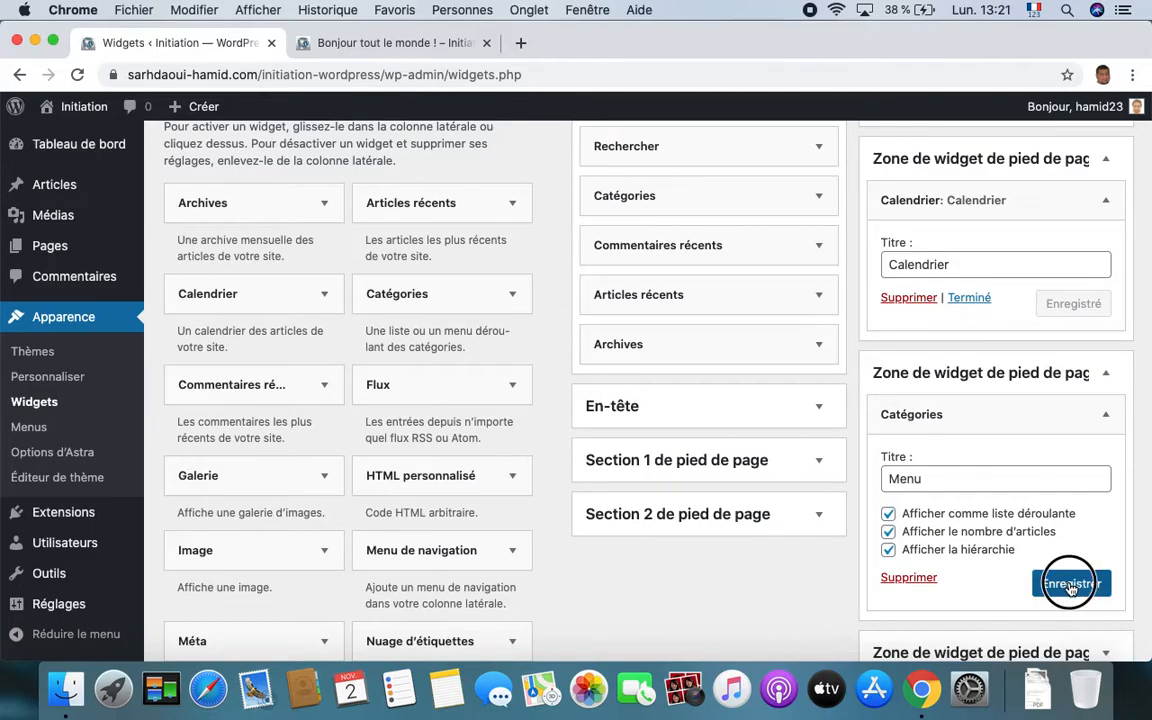
Reload the post page and inspect the category dropdown under Menu in the footer, leaving the selection unchanged.
left_click(413, 47)
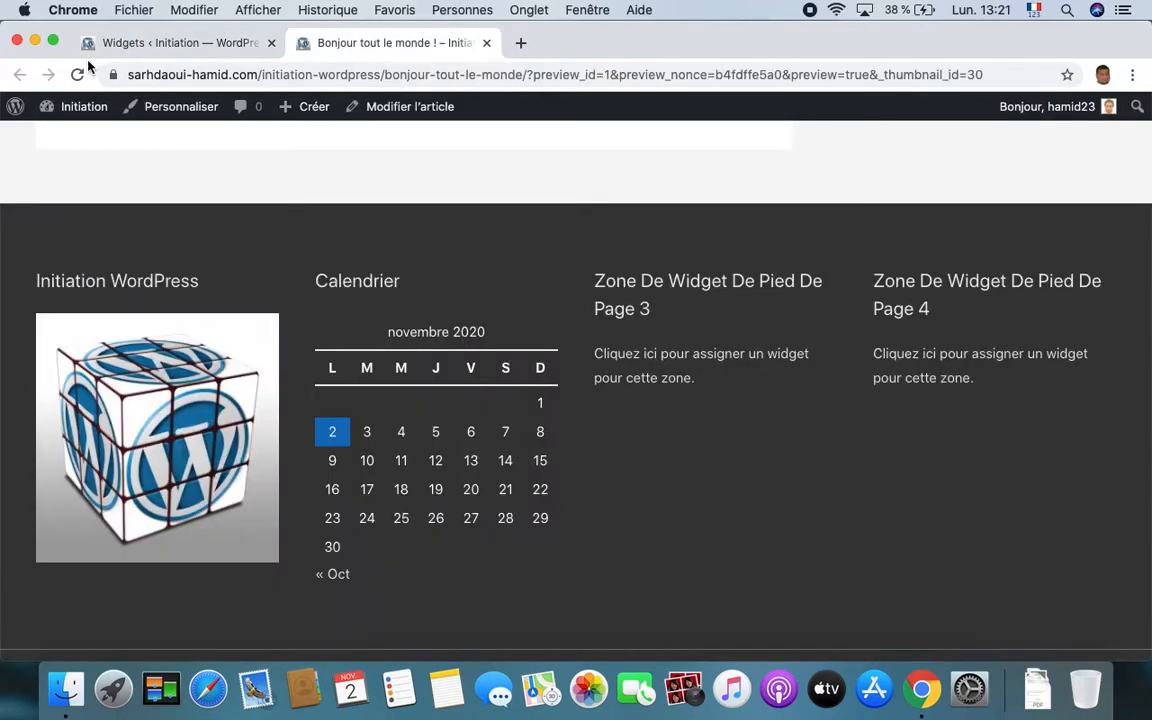
left_click(79, 75)
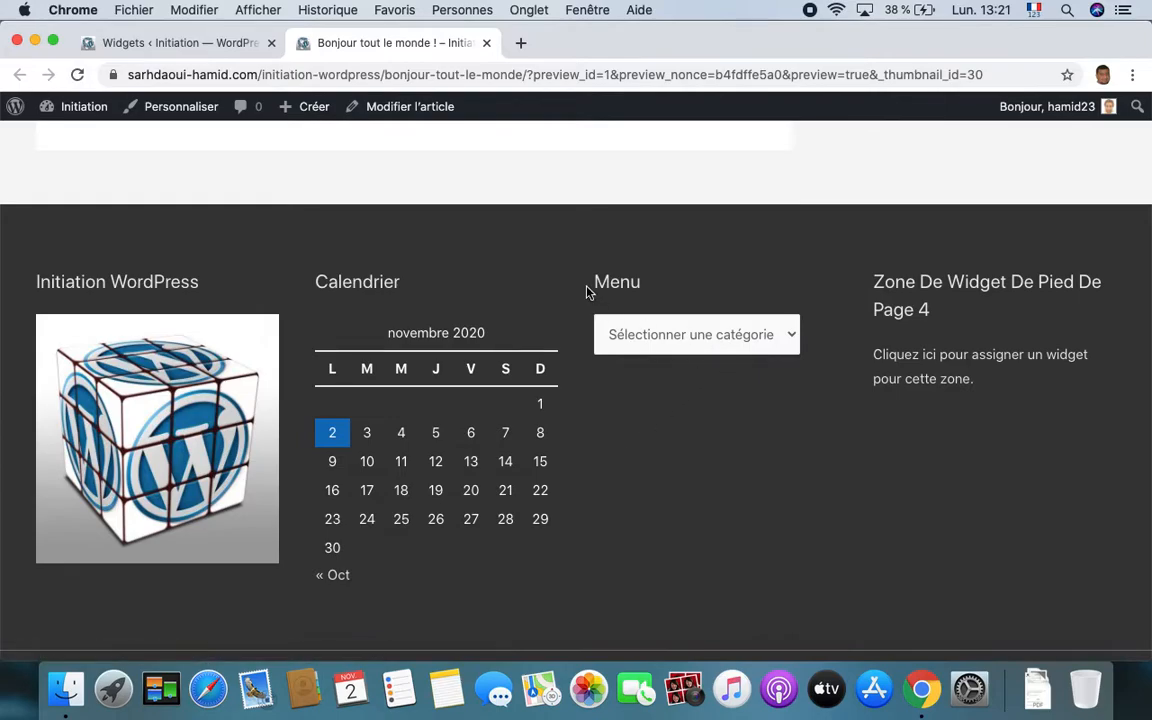
left_click(788, 340)
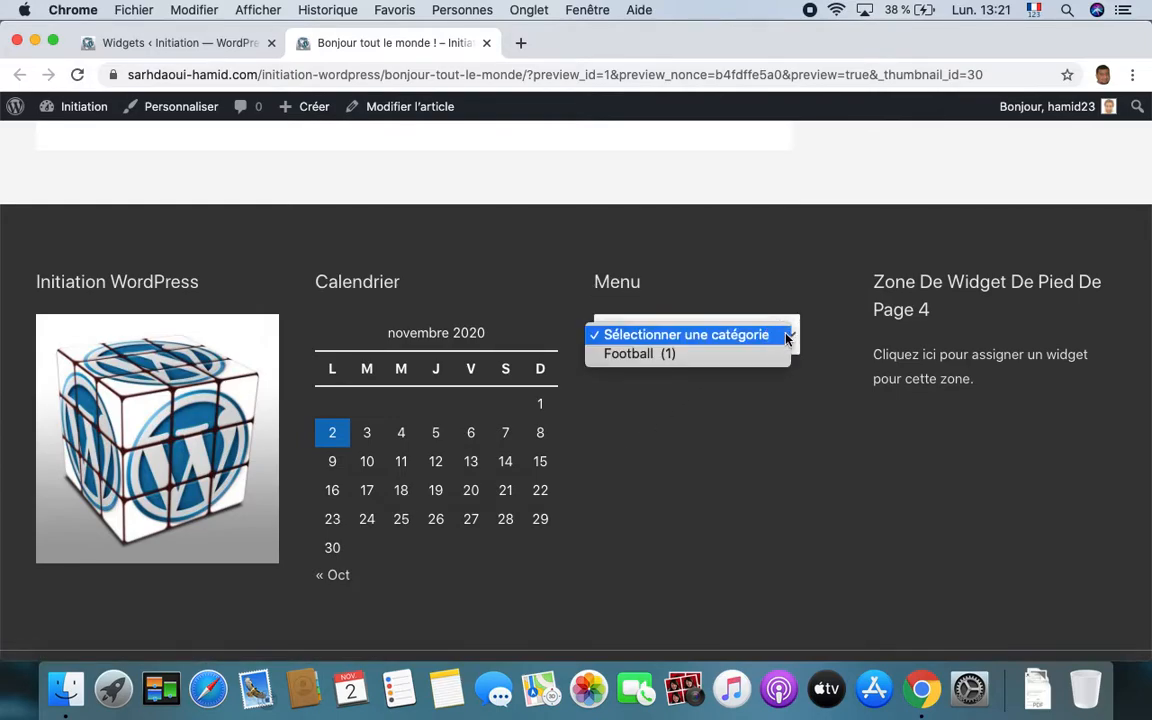
left_click(717, 292)
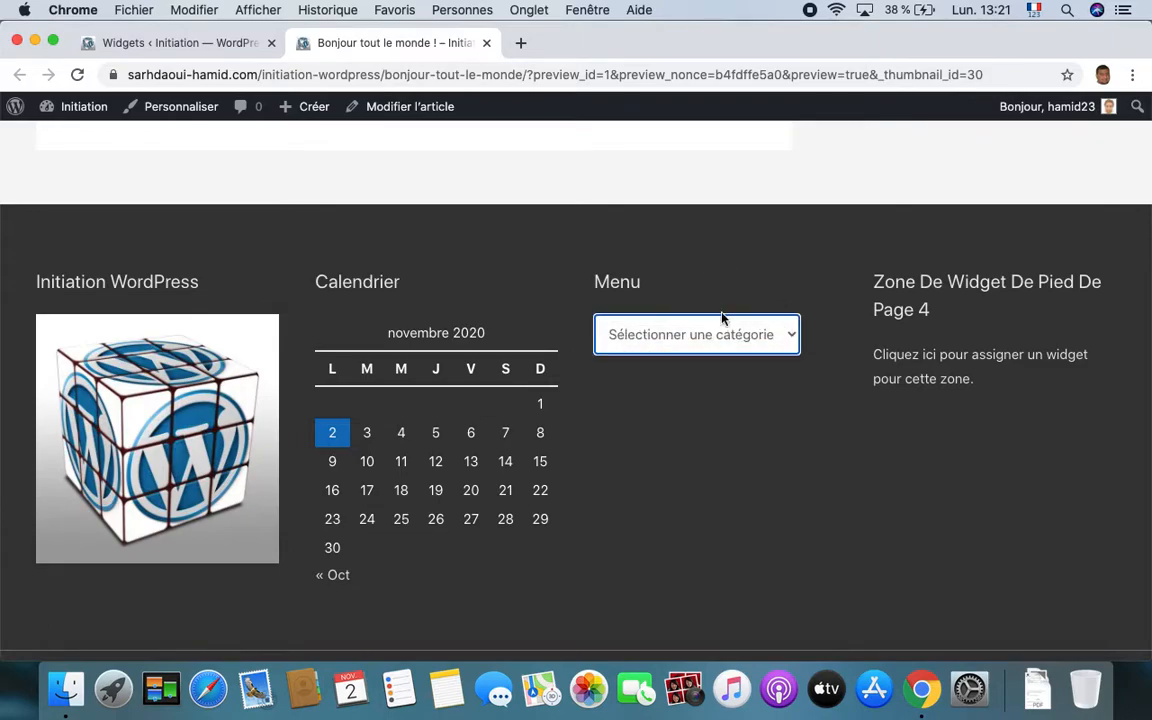
Disable the dropdown list, article count and hierarchy options of the footer Catégories widget and save it.
left_click(222, 52)
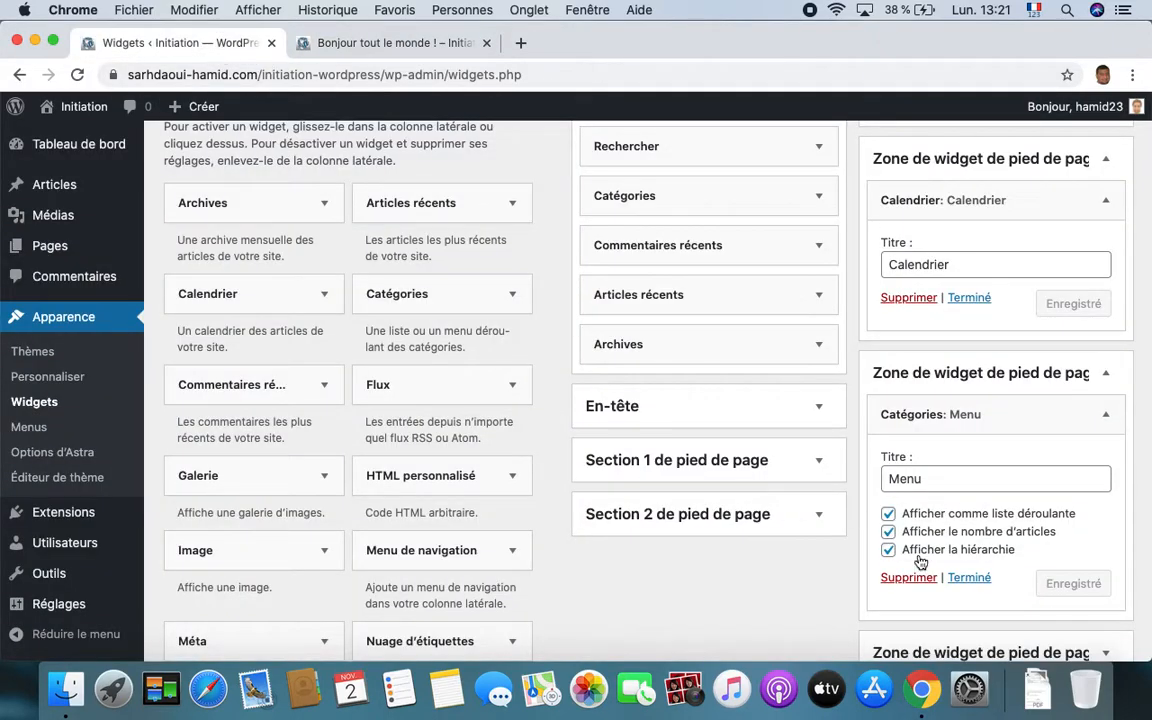
left_click(888, 513)
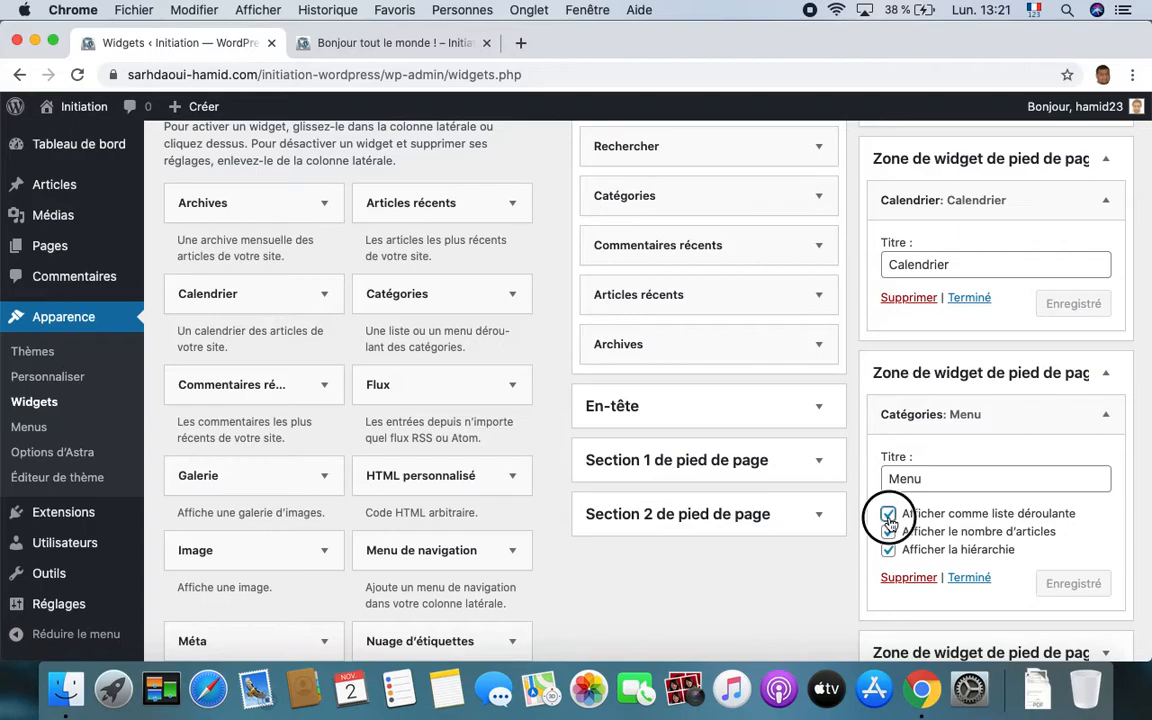
left_click(888, 532)
left_click(888, 550)
left_click(1068, 583)
Reload the post page and check how the Menu column of the footer displays the categories.
left_click(365, 43)
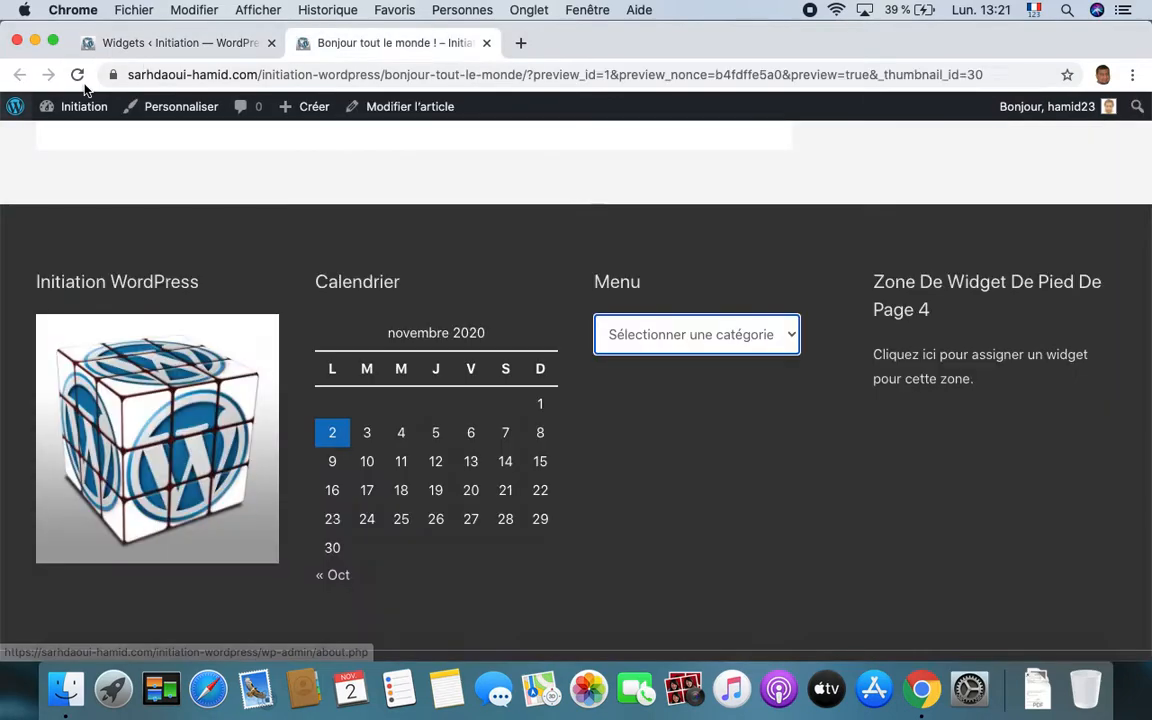
left_click(79, 76)
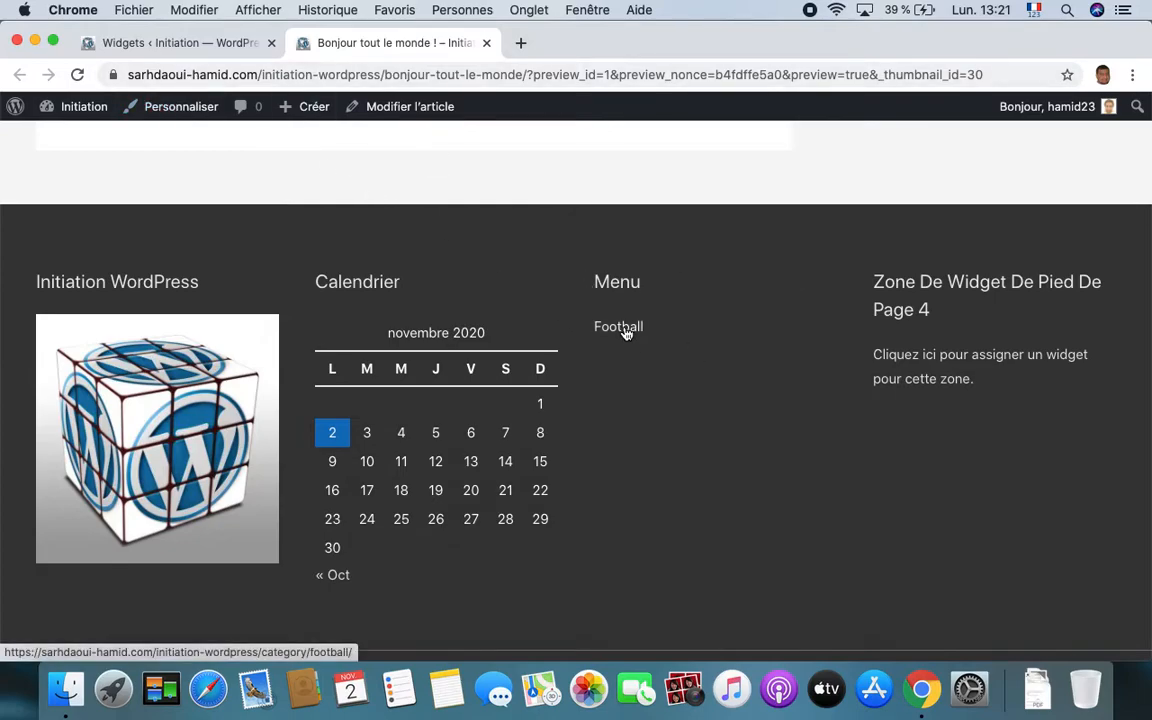
left_click(165, 43)
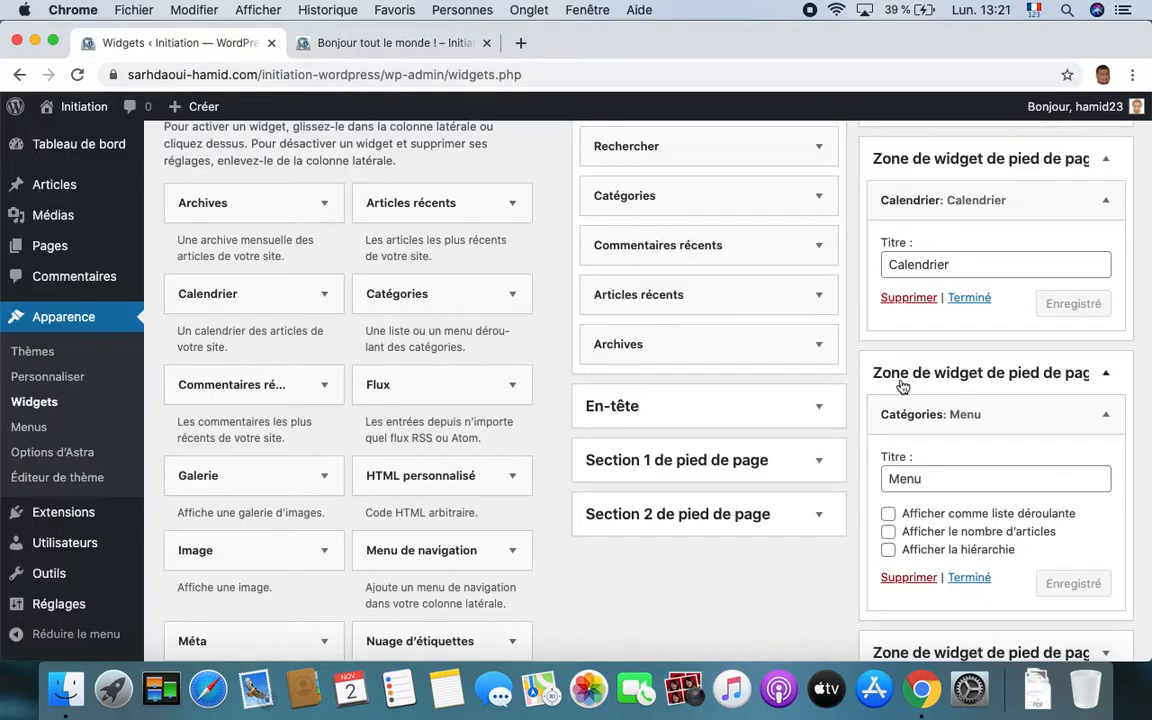
Expand the fourth Zone de widget de pied de page and add the Texte widget to it.
scroll(1008, 574, "down", 3)
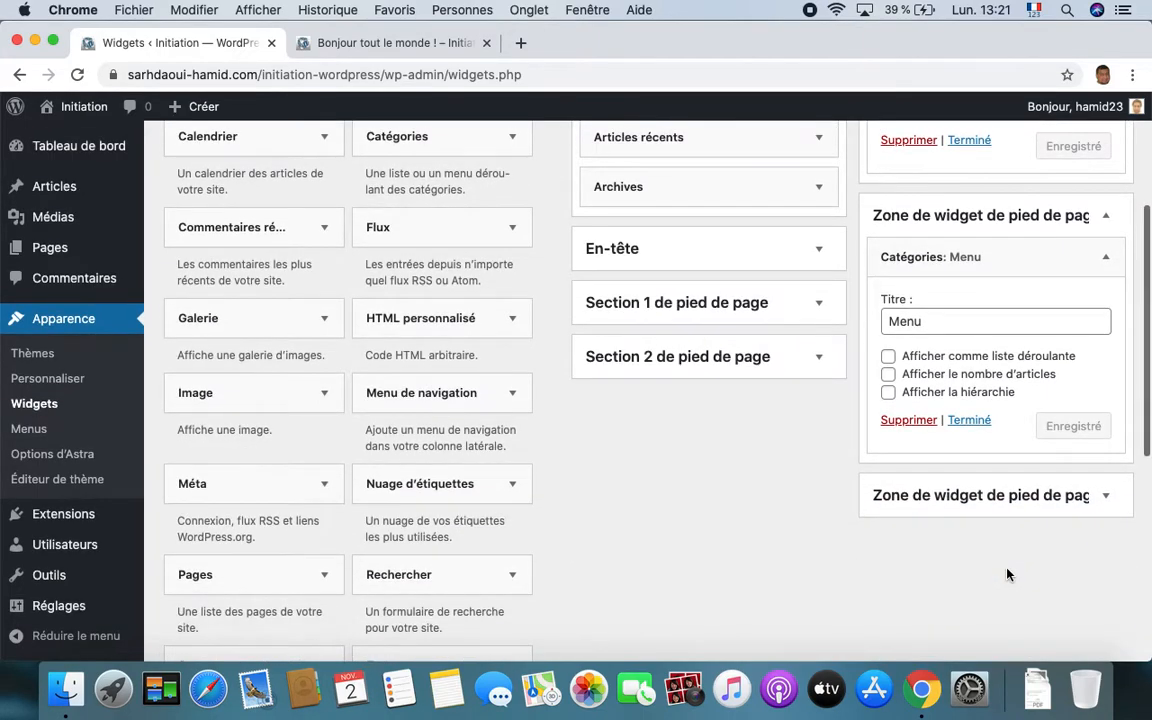
scroll(1008, 574, "down", 2)
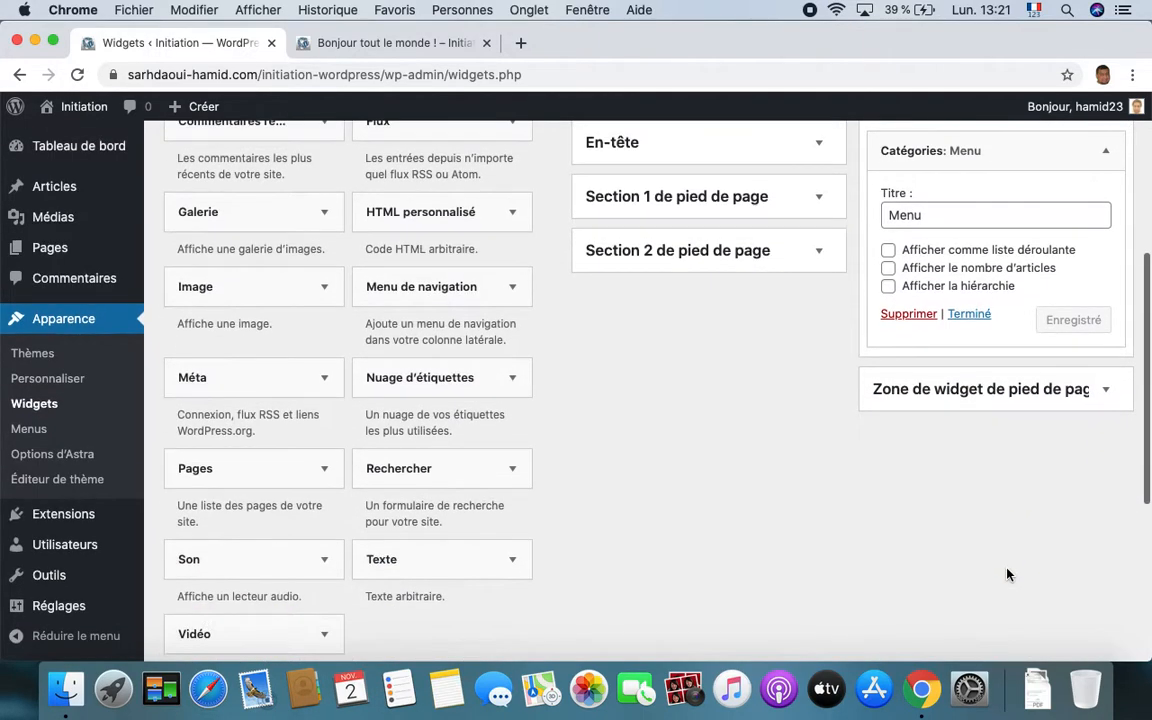
left_click(1096, 389)
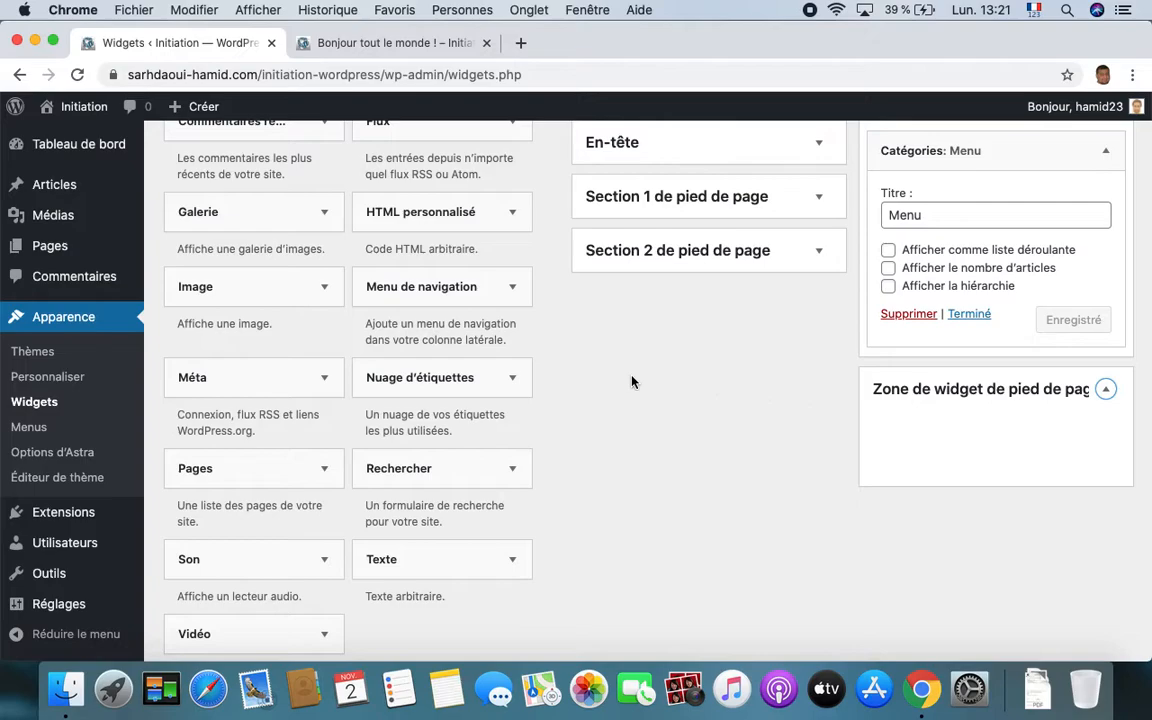
scroll(632, 376, "up", 4)
scroll(632, 376, "up", 1)
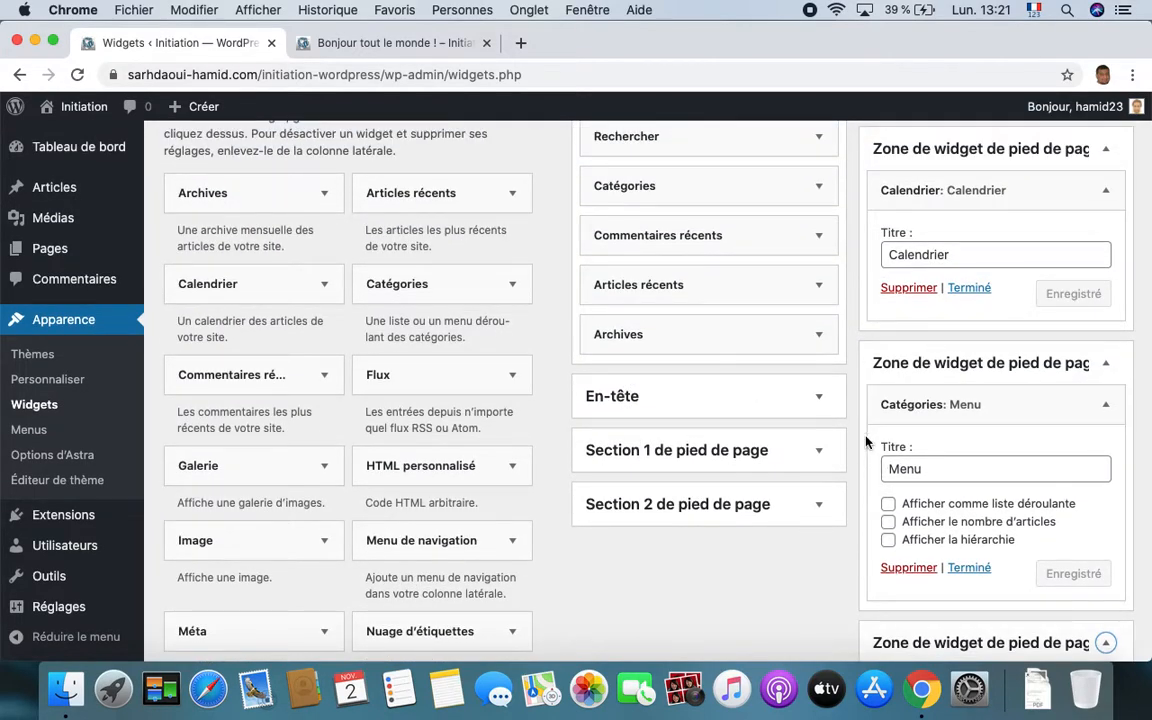
scroll(663, 427, "down", 4)
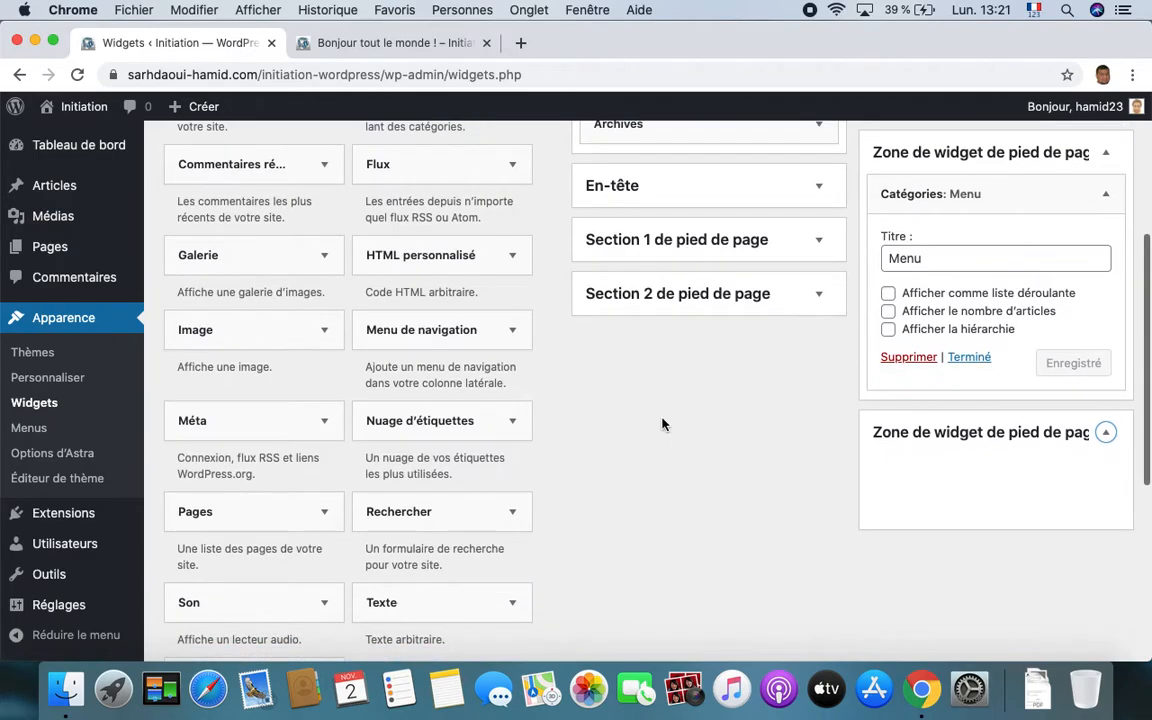
scroll(385, 465, "down", 3)
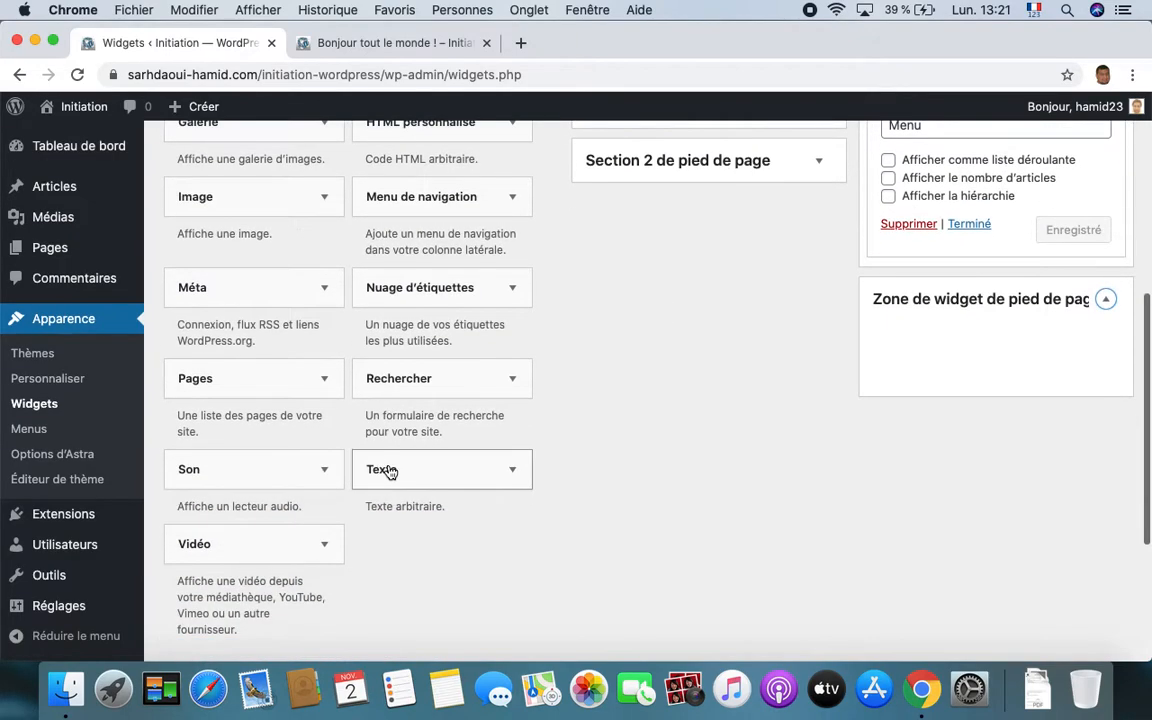
scroll(388, 472, "down", 1)
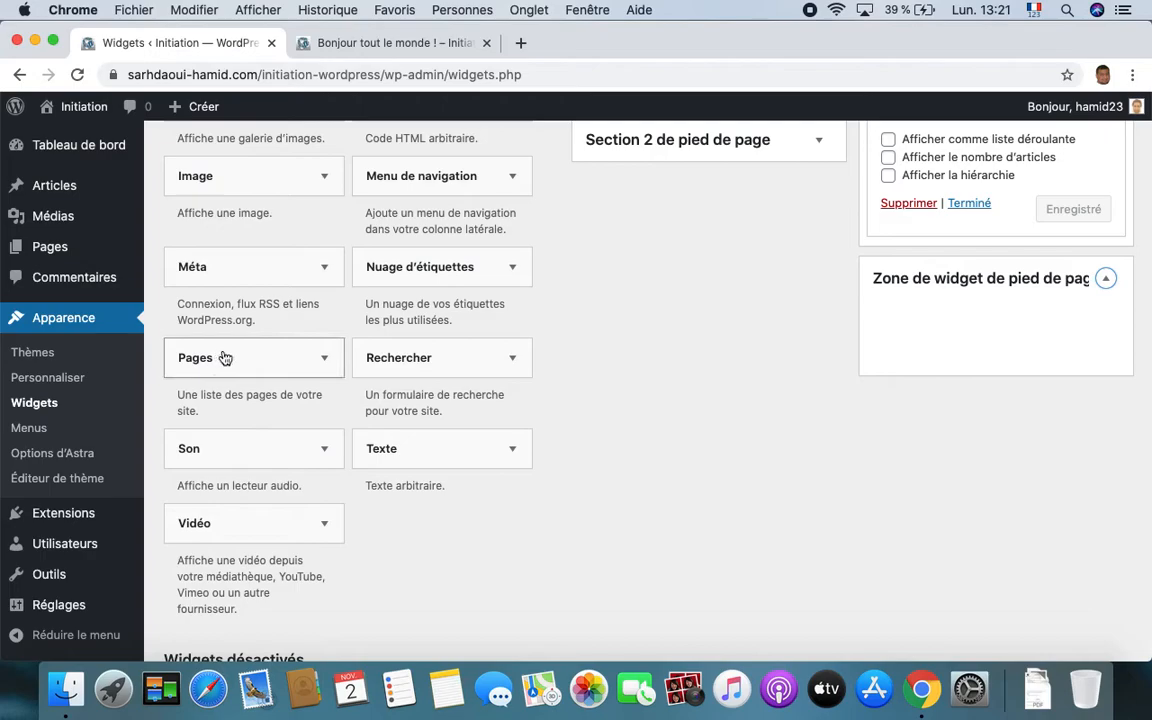
left_click_drag(429, 458, 970, 333)
Give the Texte widget the title "Initiation" and the content "Initiation WordPress", and save it.
left_click(849, 390)
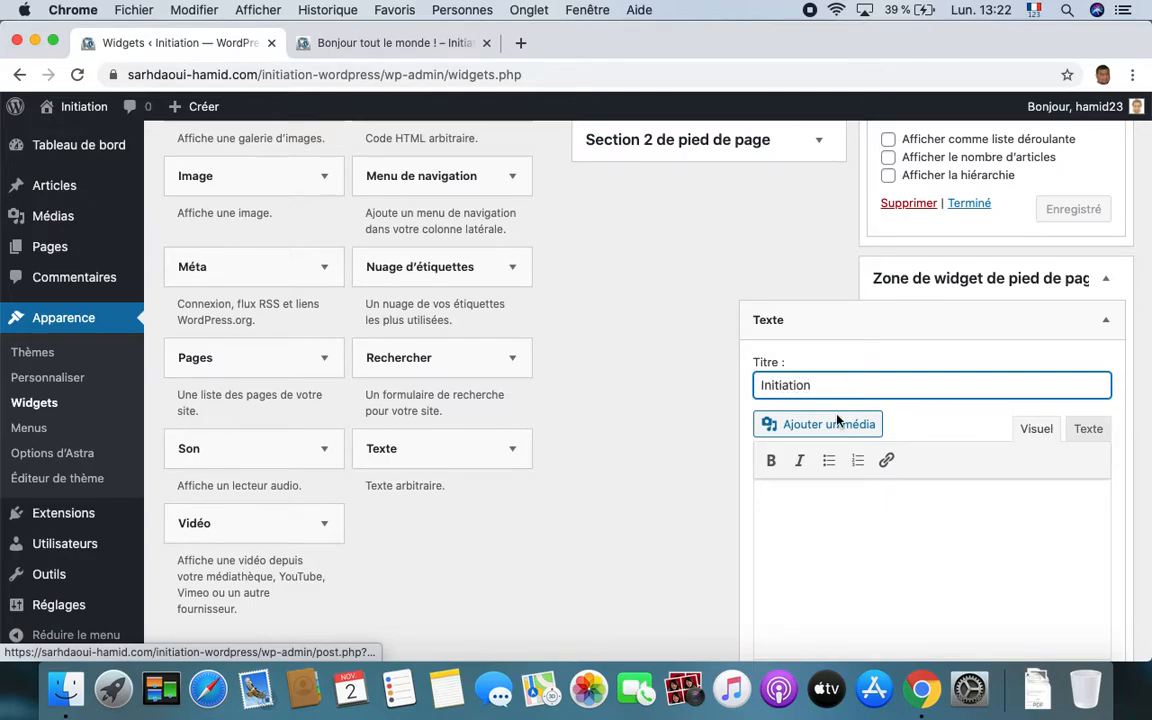
left_click(807, 491)
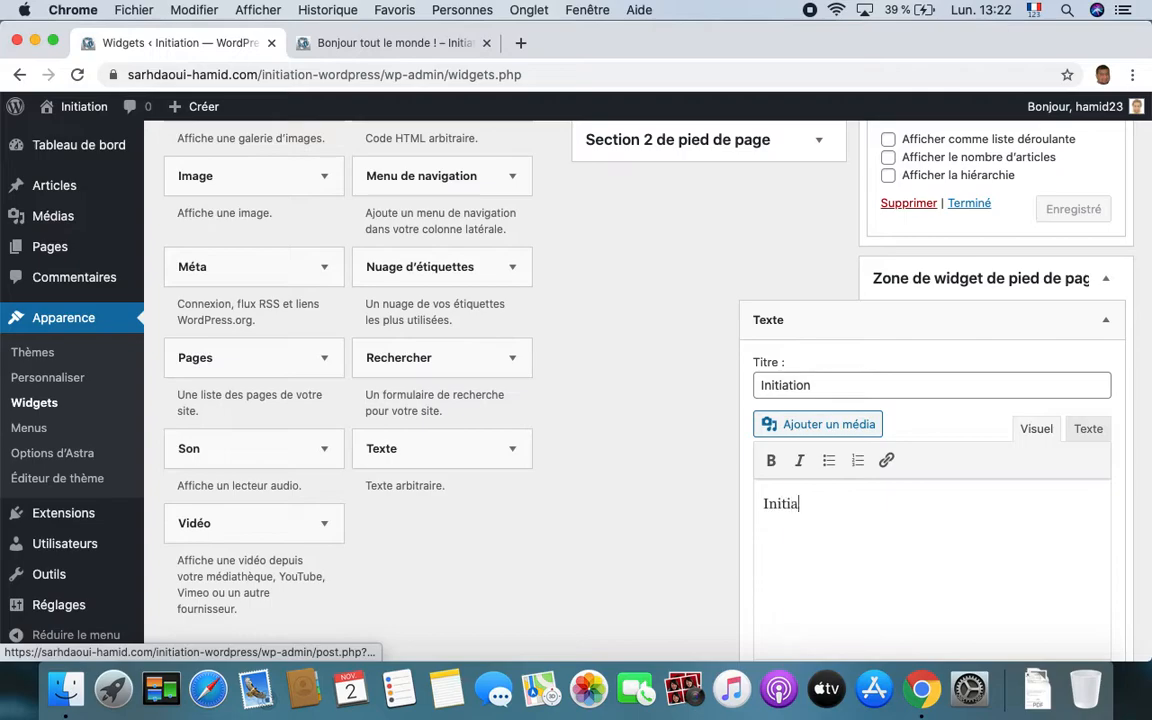
type("XW")
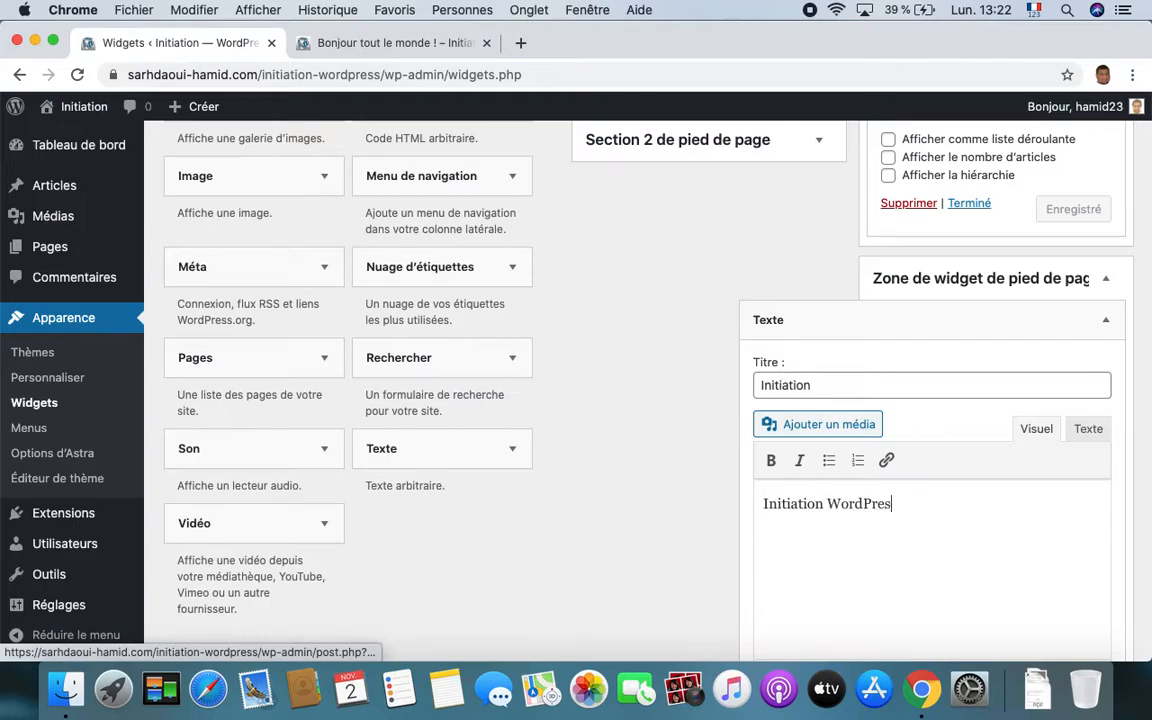
scroll(969, 497, "down", 5)
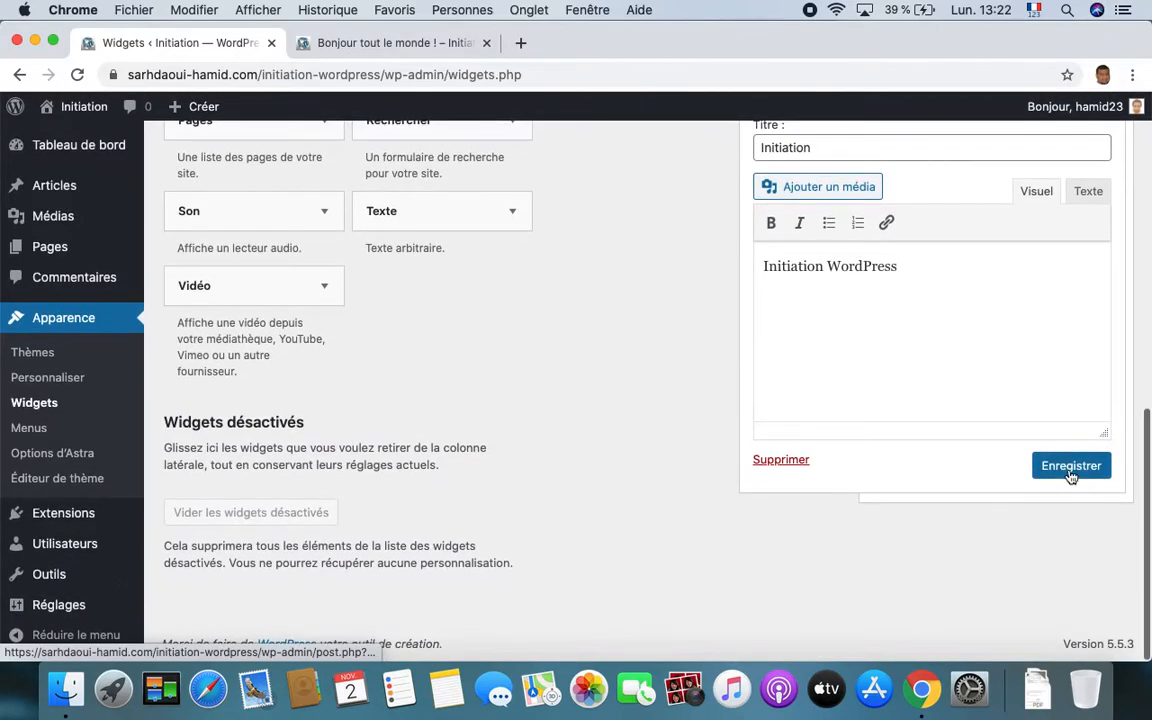
left_click(1068, 470)
Reload the post page and review its four footer columns and the rest of the page up to the header.
left_click(380, 42)
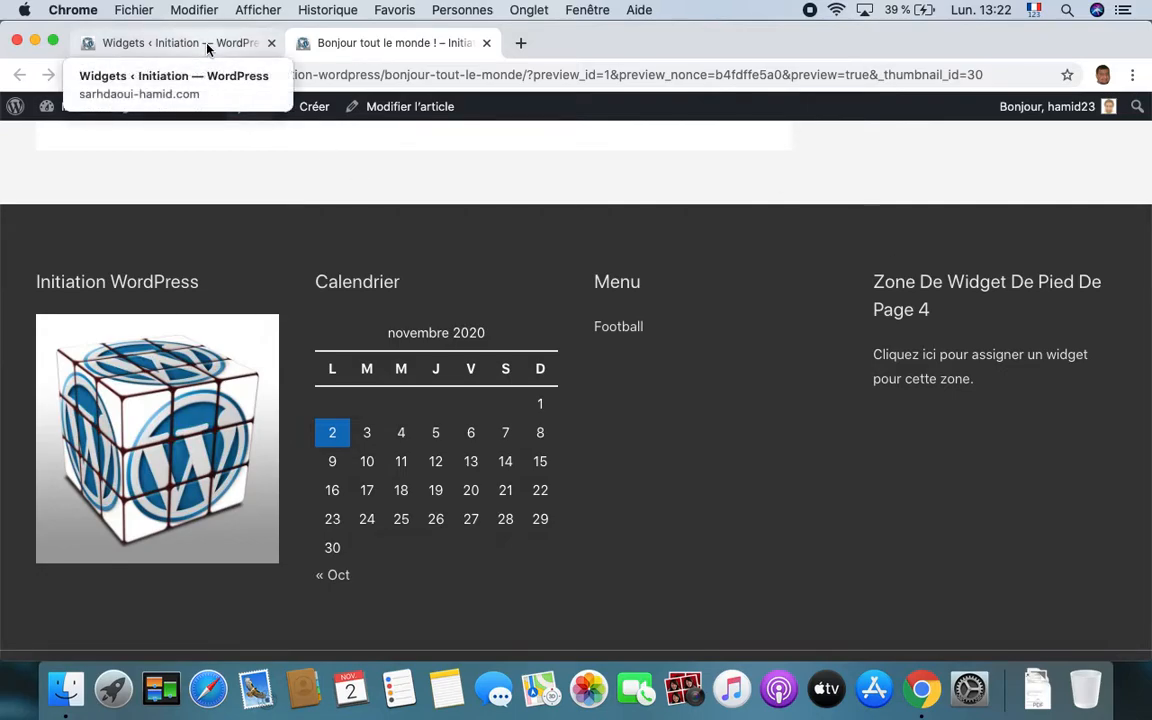
left_click(77, 76)
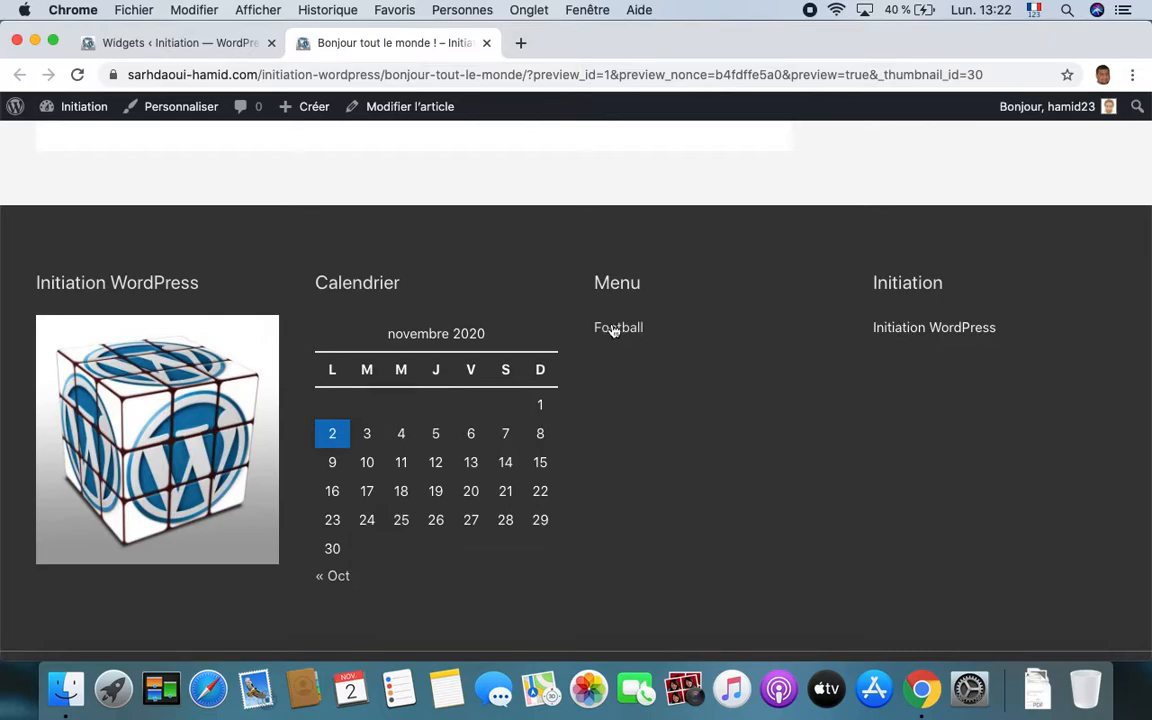
scroll(350, 350, "down", 3)
scroll(350, 351, "up", 2)
scroll(350, 351, "down", 5)
scroll(350, 351, "up", 12)
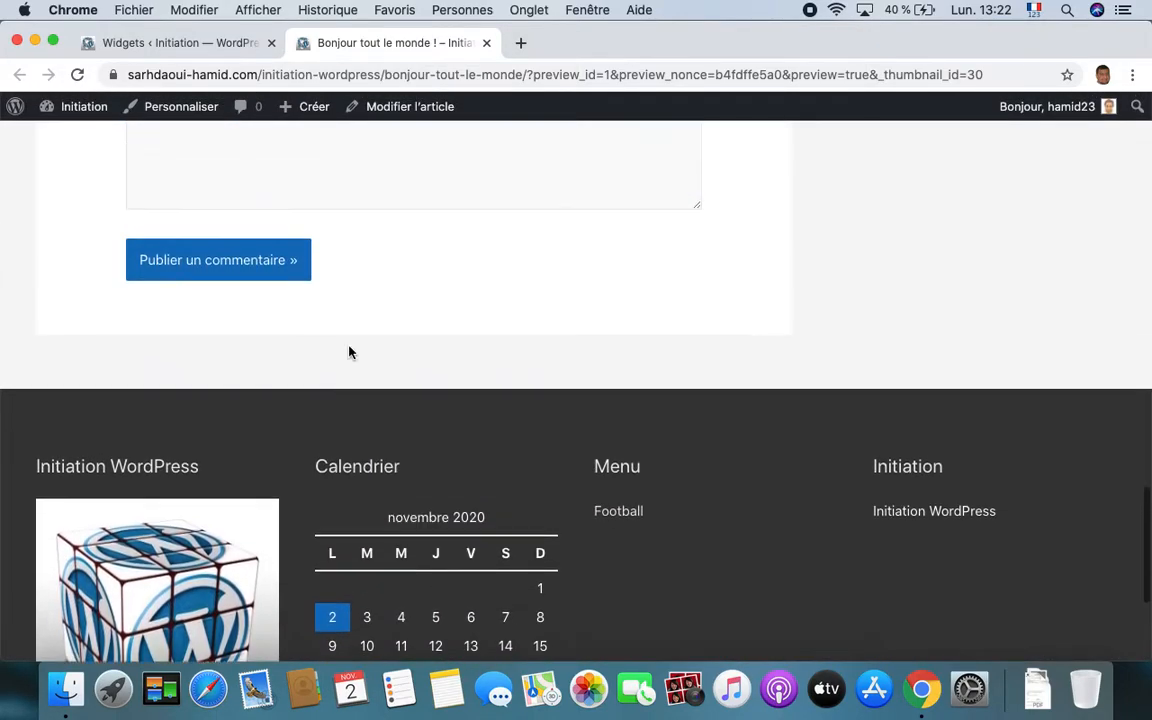
scroll(350, 351, "up", 1)
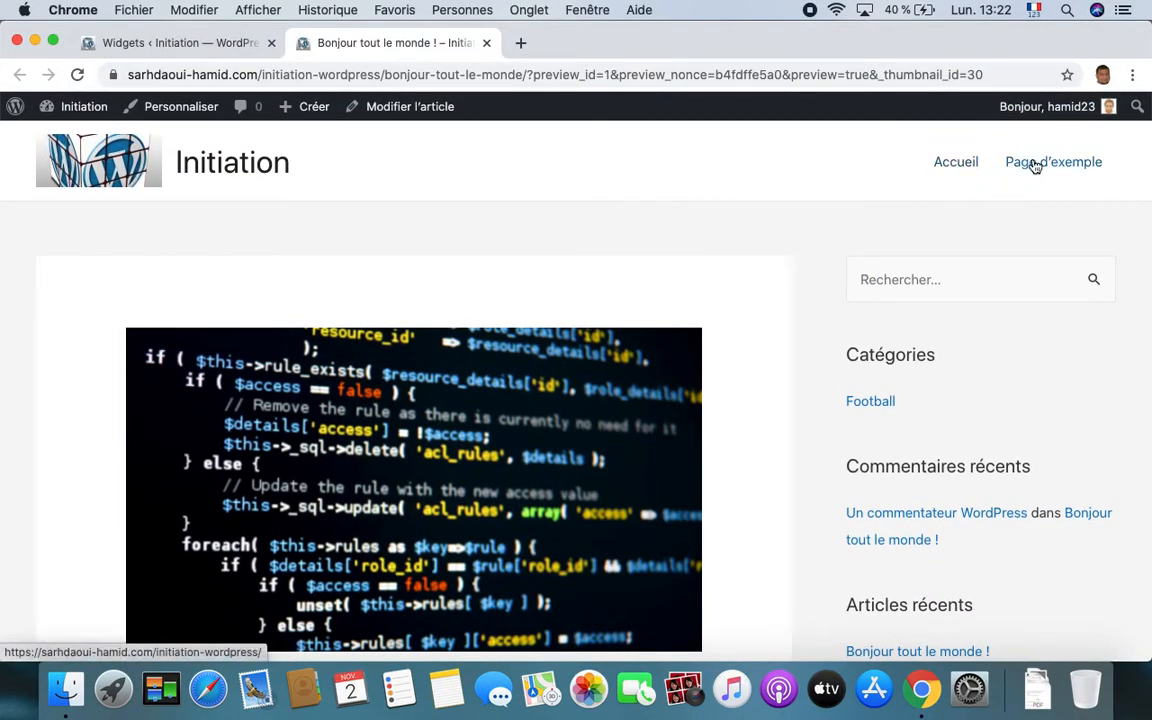
Open the site's home page and the Accueil page, and check the four footer columns and page content on them.
scroll(869, 553, "down", 15)
scroll(869, 555, "up", 4)
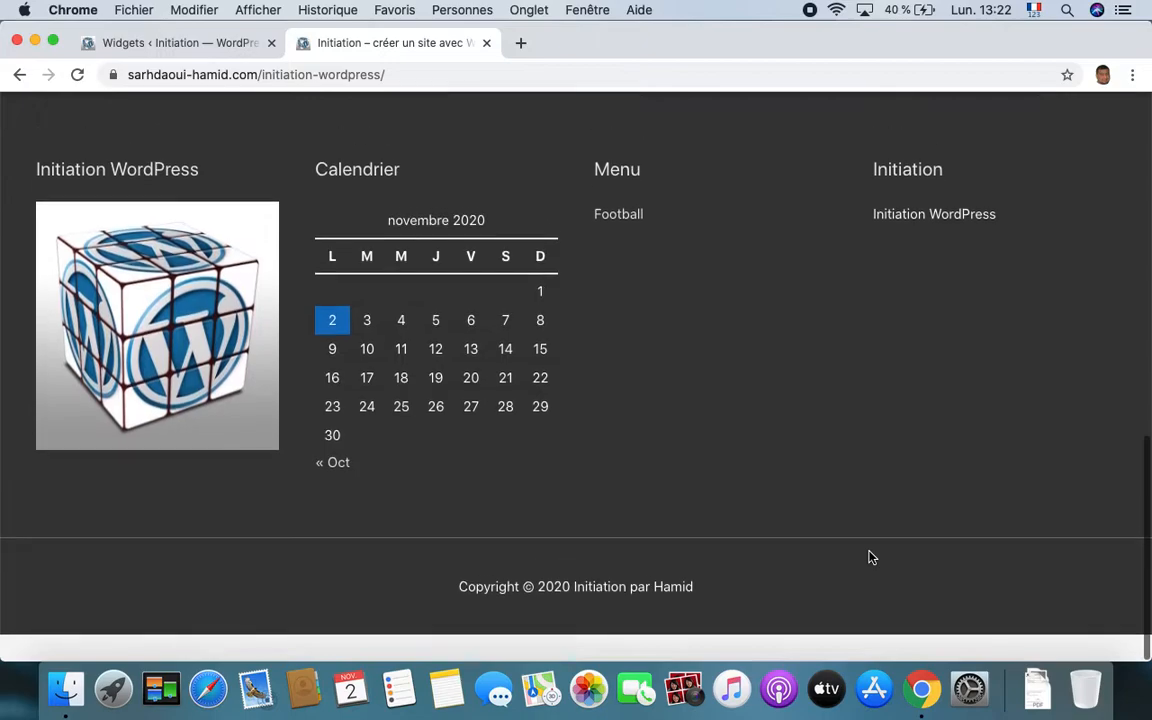
scroll(869, 555, "up", 12)
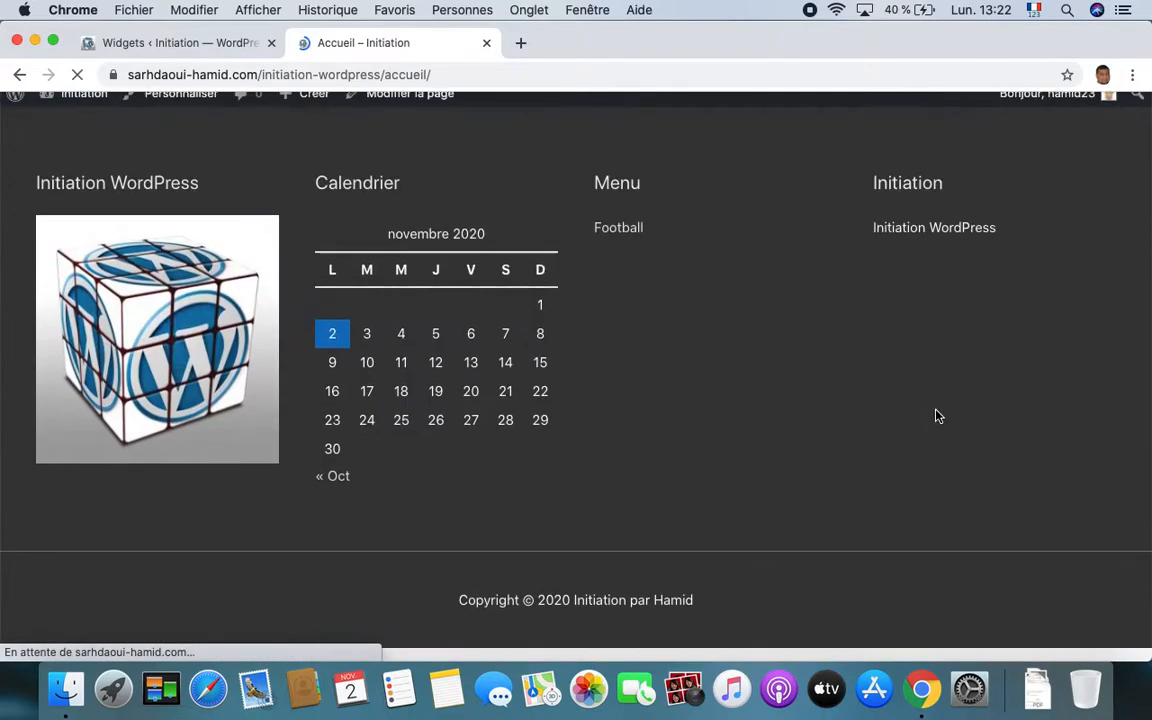
scroll(937, 415, "down", 15)
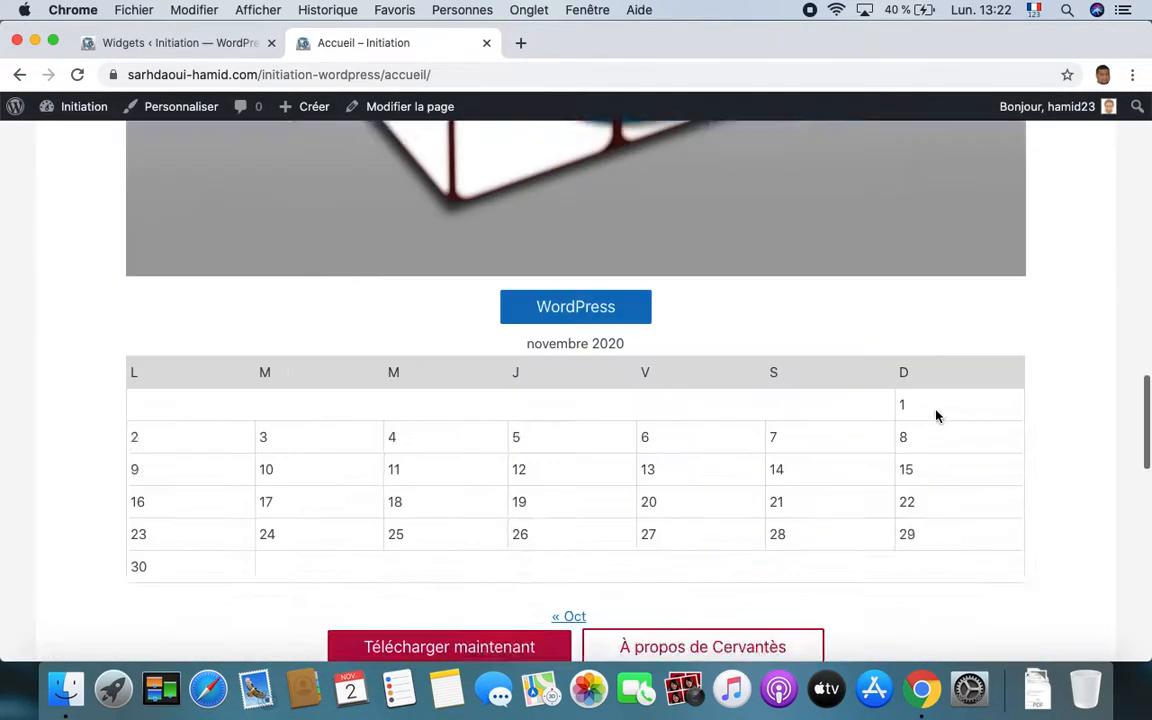
scroll(937, 415, "up", 15)
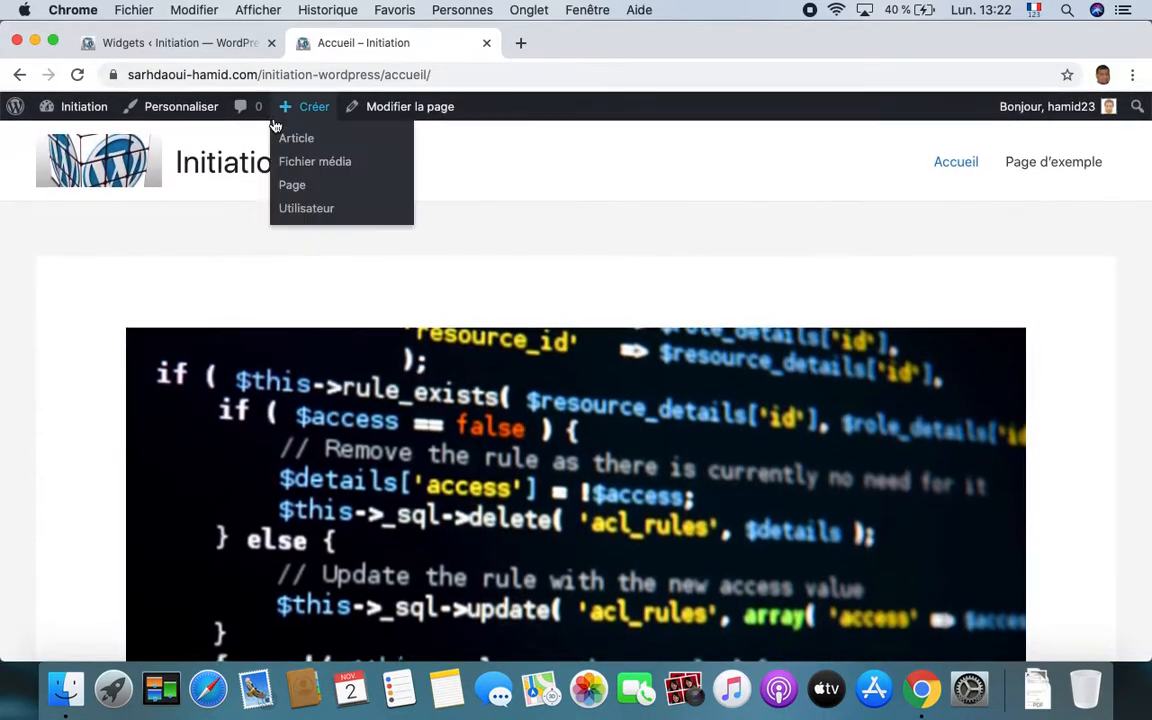
Return to the Widgets administration page and review the sidebar and footer zones from the beginning.
left_click(165, 42)
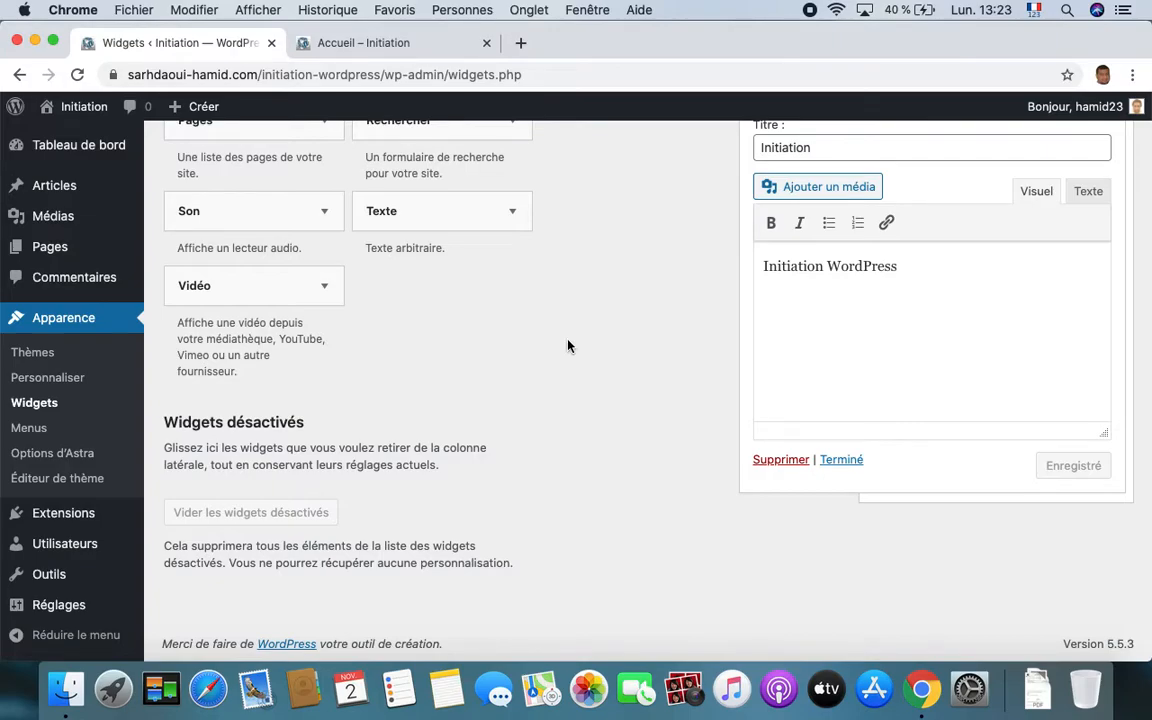
scroll(636, 215, "up", 10)
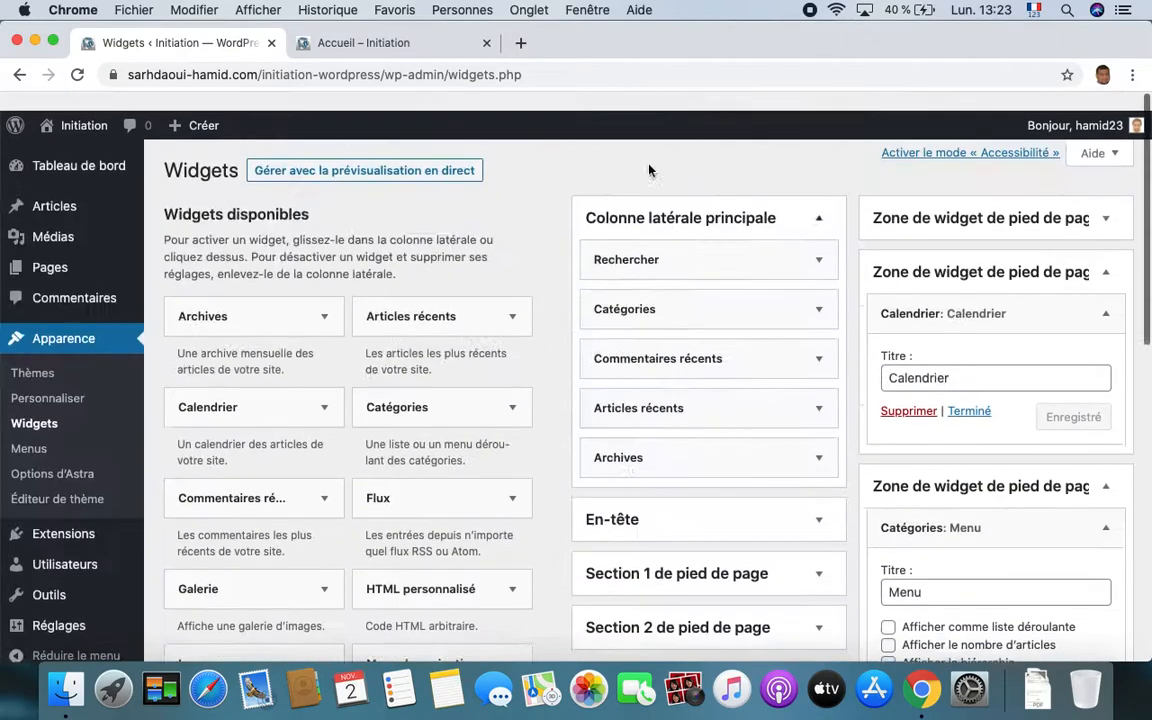